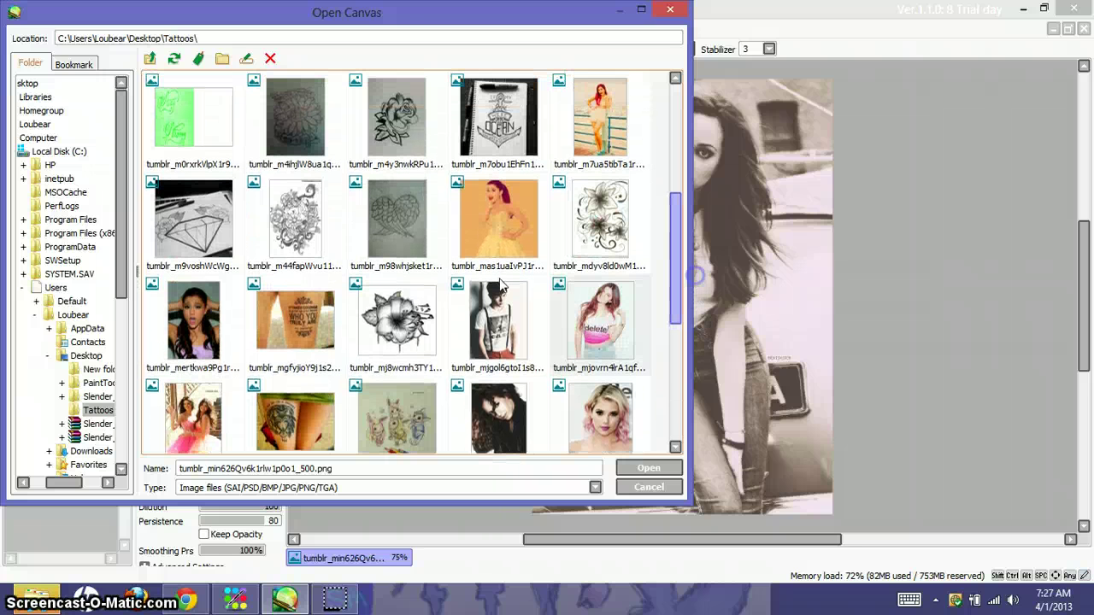
Open the skull-and-roses image tumblr_m44fapWvu11rwp6ywo1_400.jpg and convert its luminance to transparency
double_click(305, 230)
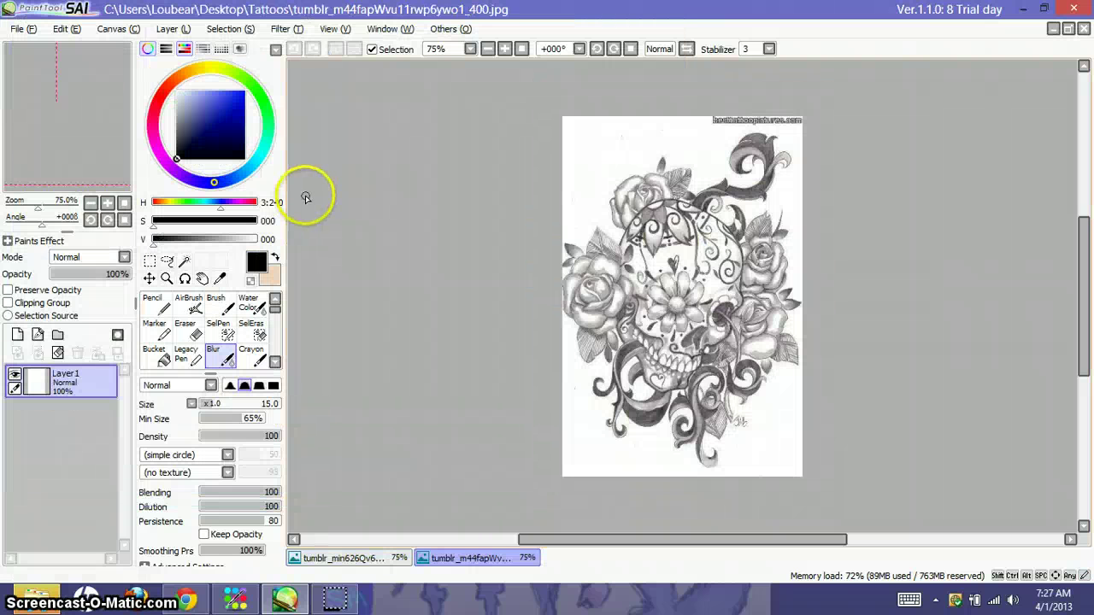
click(167, 28)
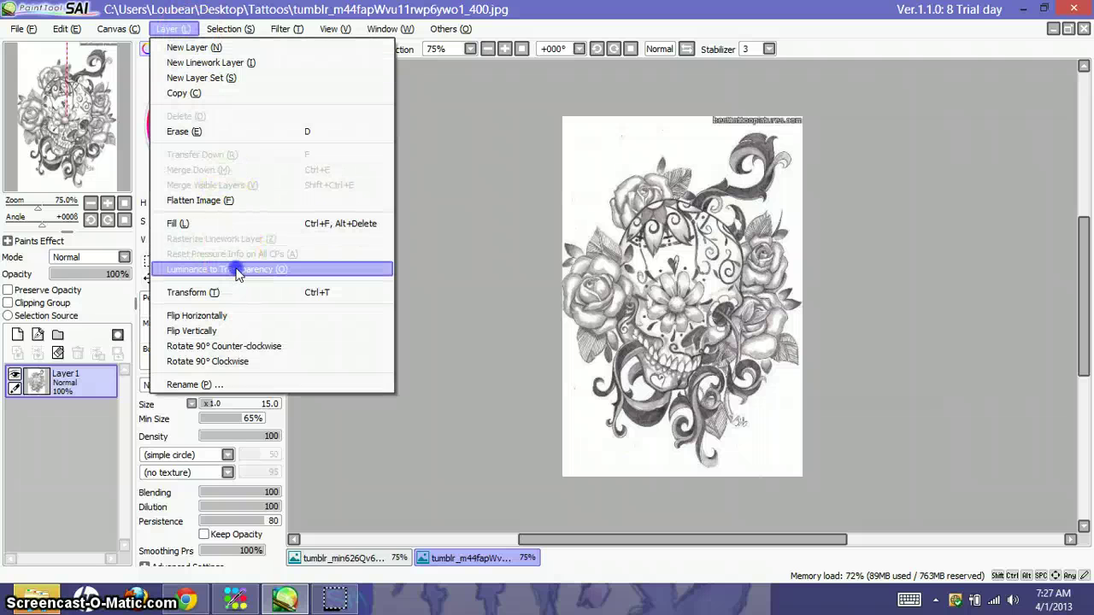
click(237, 270)
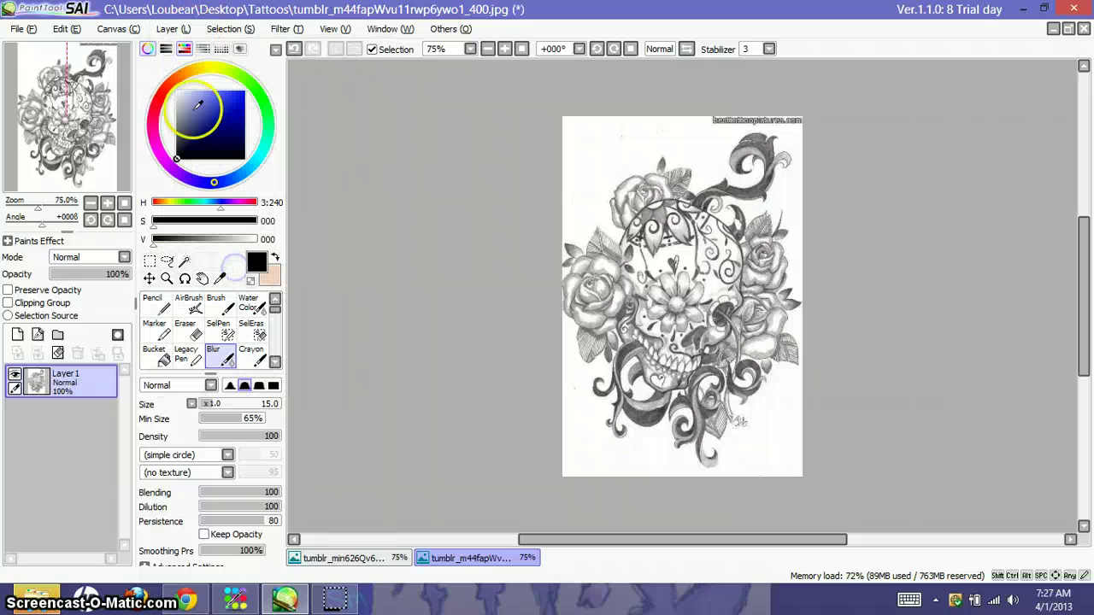
Lasso-select the skull-and-roses drawing, leaving out the website watermark above it, and erase the artist's signature near its lower right
click(169, 261)
drag(751, 128, 749, 127)
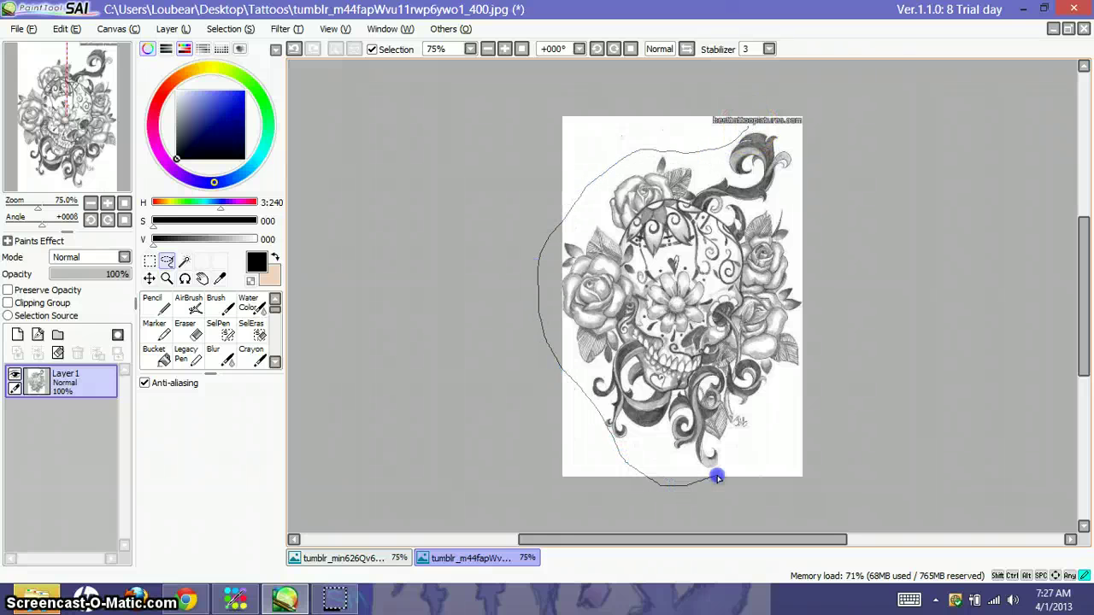
drag(775, 432, 803, 366)
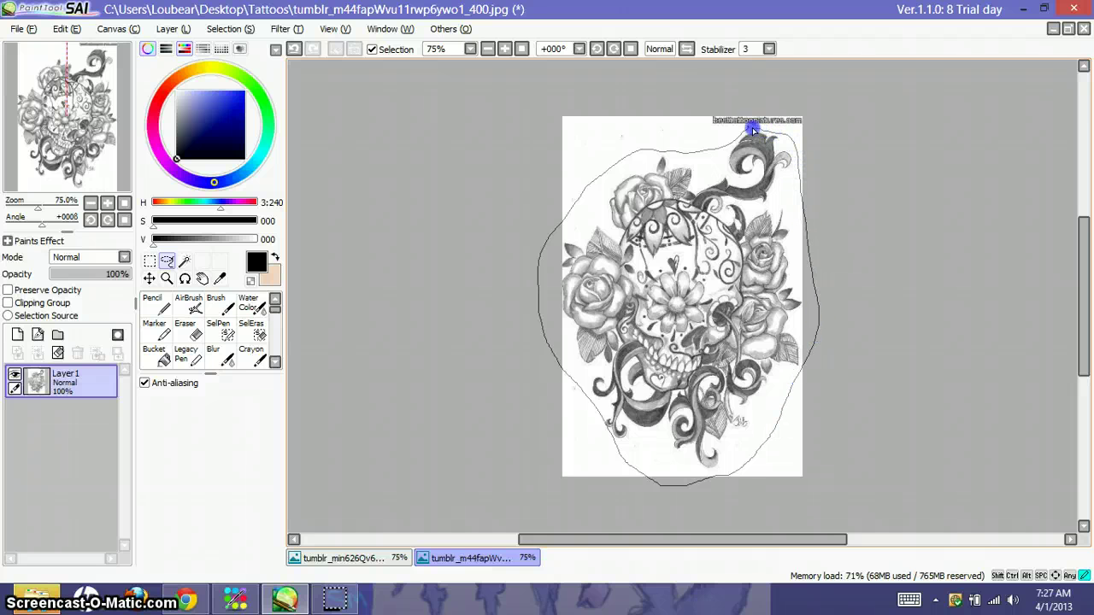
drag(752, 128, 750, 129)
click(184, 329)
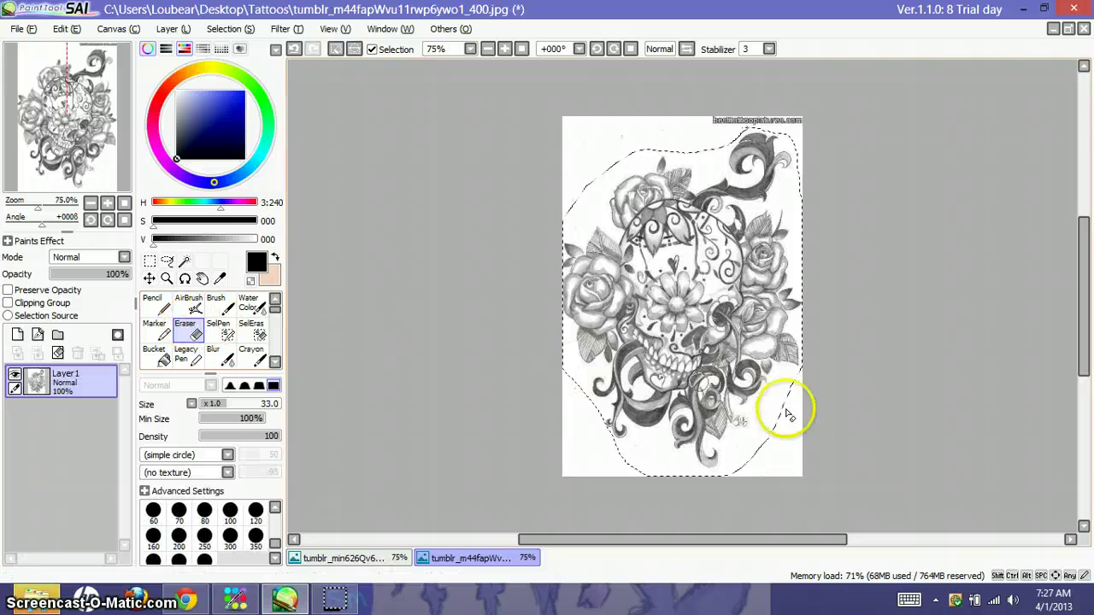
drag(751, 426, 747, 430)
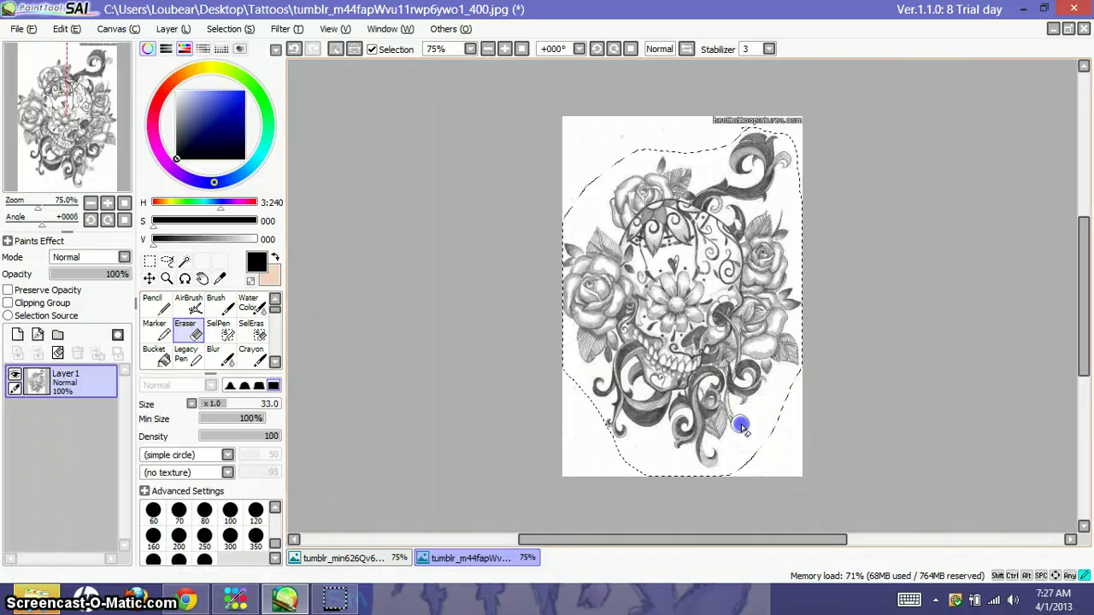
Copy the selected drawing and paste it into the photo of the woman in front of the car
key(ctrl+c)
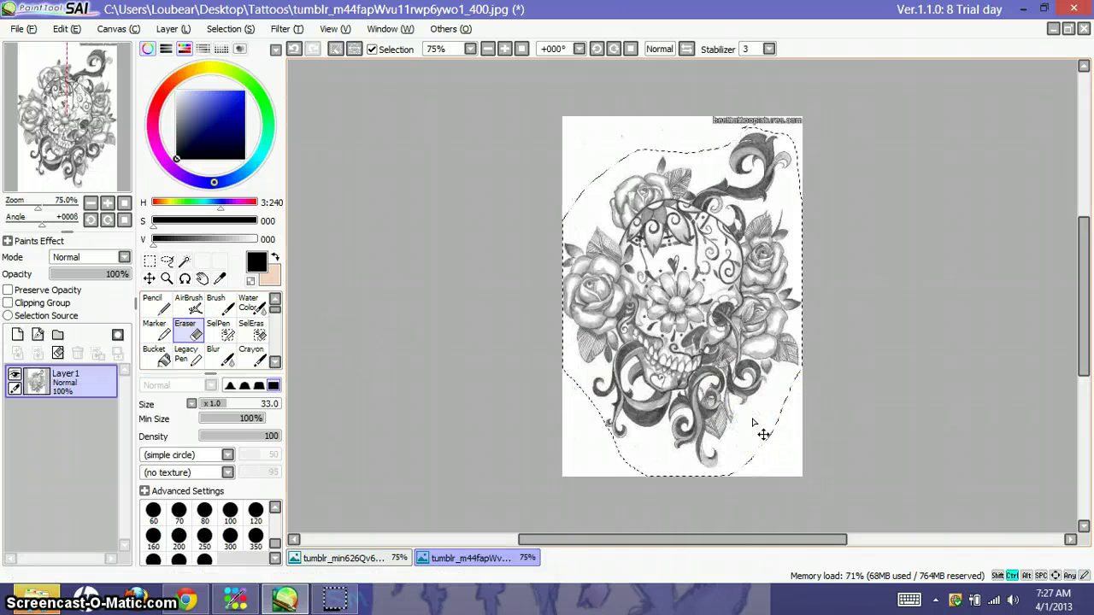
click(387, 557)
key(ctrl+v)
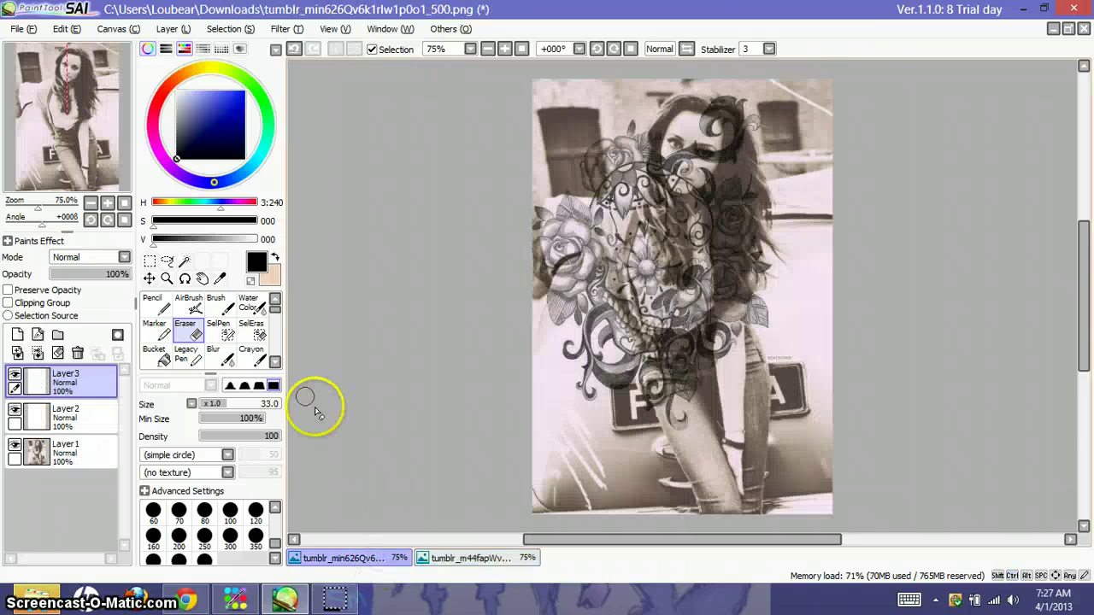
Start a transform on the pasted drawing, shrink it to less than half size and move it over the woman's straight forearm
click(172, 28)
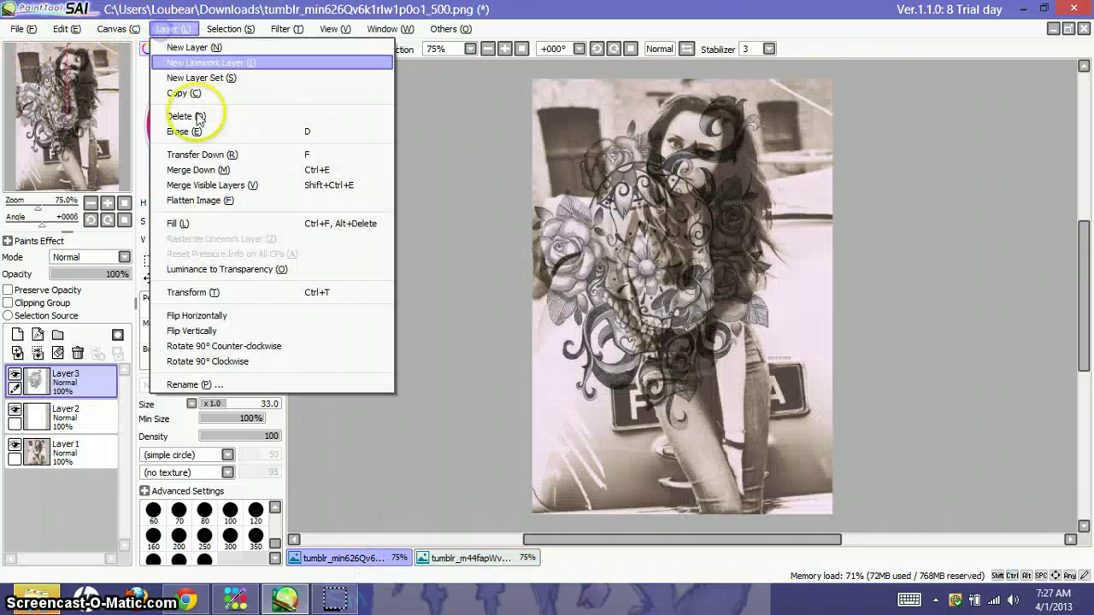
click(226, 283)
drag(34, 208, 44, 212)
drag(599, 166, 671, 283)
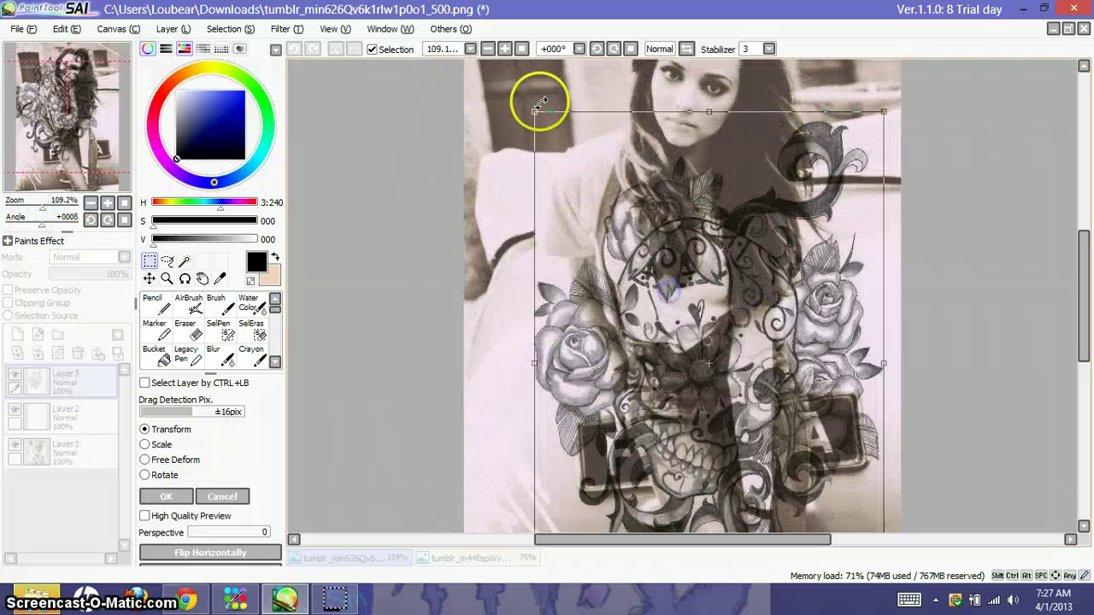
drag(532, 112, 729, 368)
drag(788, 447, 738, 373)
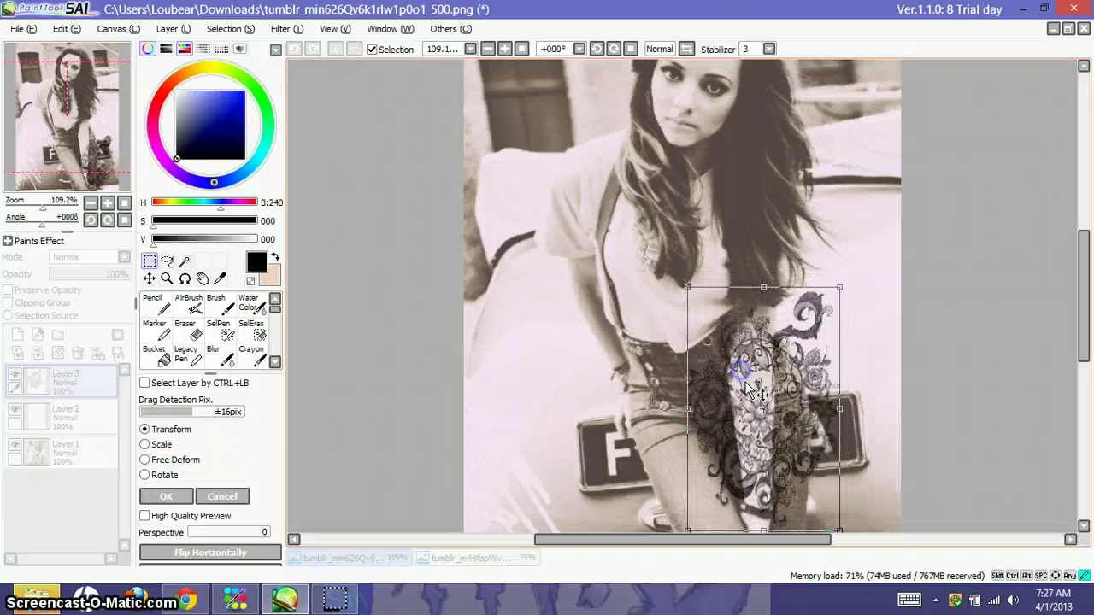
Stretch the drawing slightly downward, upward and to the left so it covers the forearm, and apply the transform
drag(1087, 329, 1087, 366)
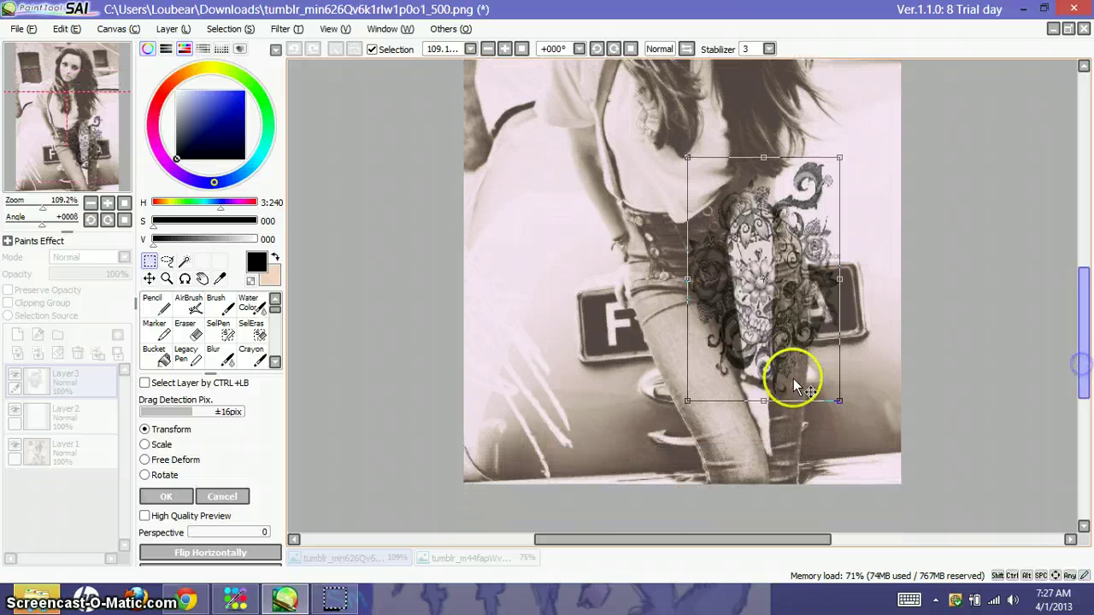
drag(766, 400, 766, 417)
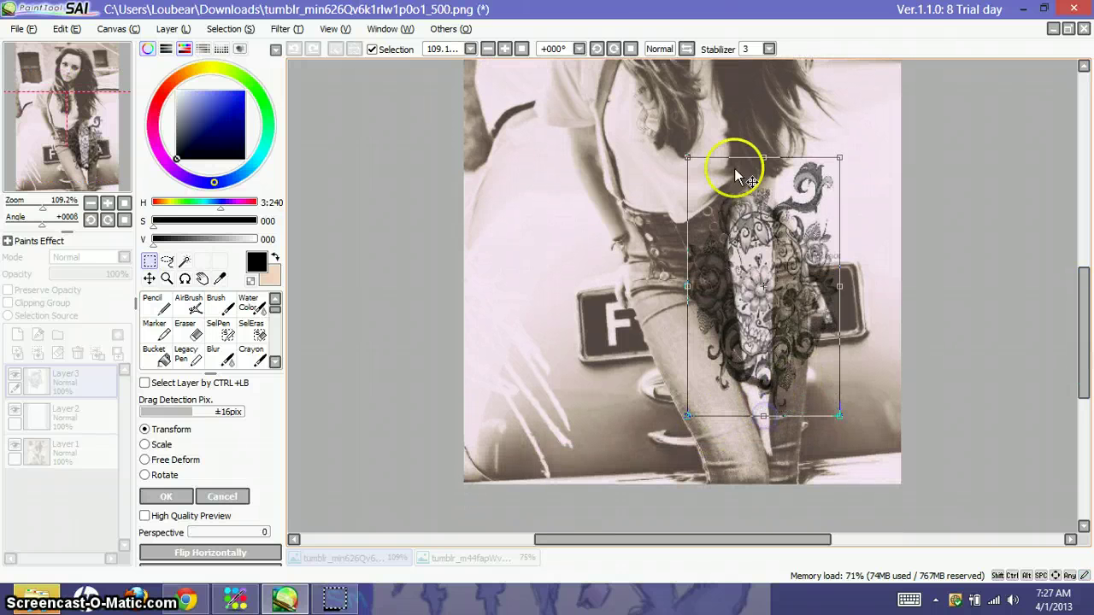
drag(762, 158, 761, 139)
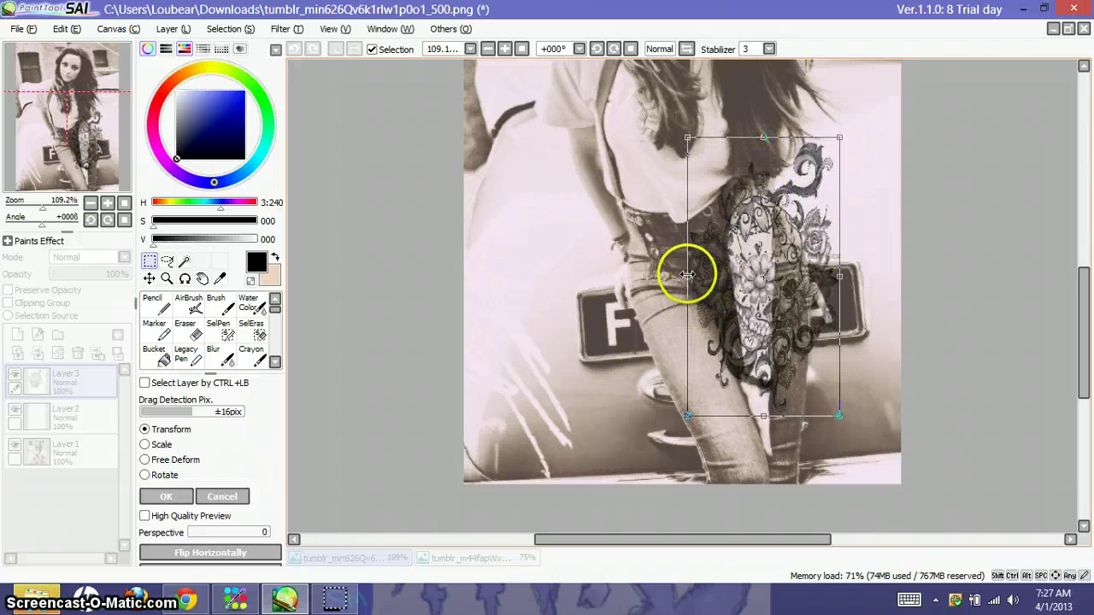
drag(687, 275, 656, 275)
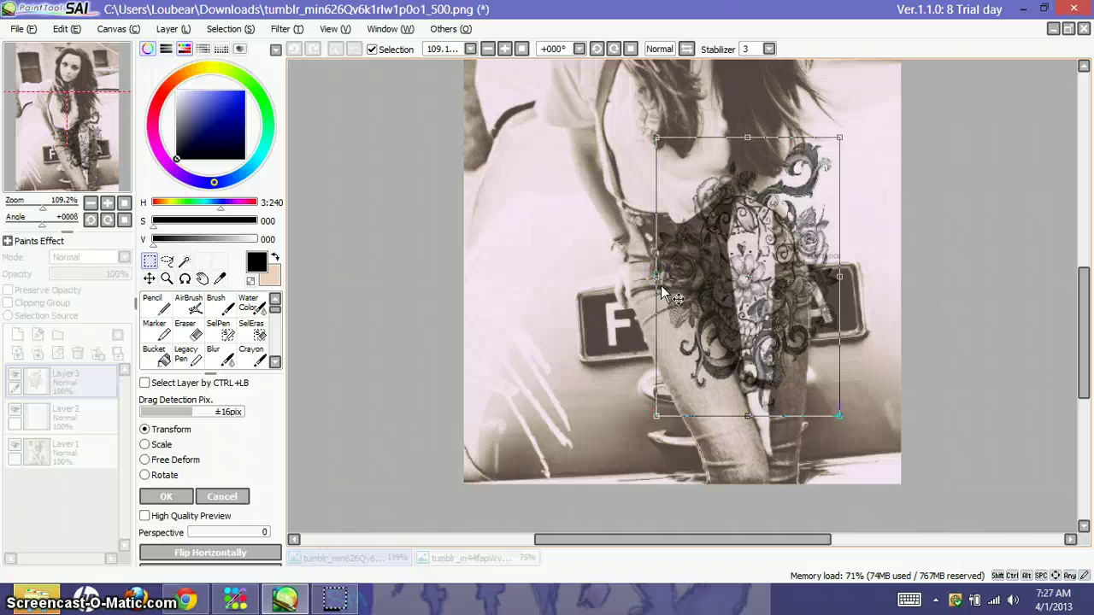
key(Return)
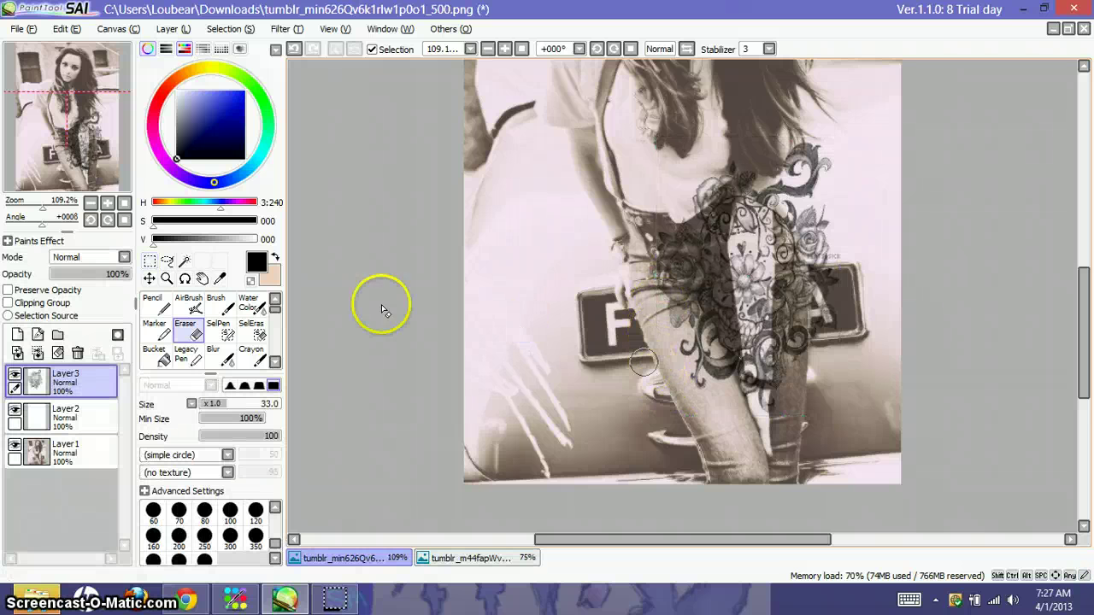
Lower the tattoo layer's opacity to 47% and erase the parts of the drawing spilling past the forearm's right edge
click(183, 333)
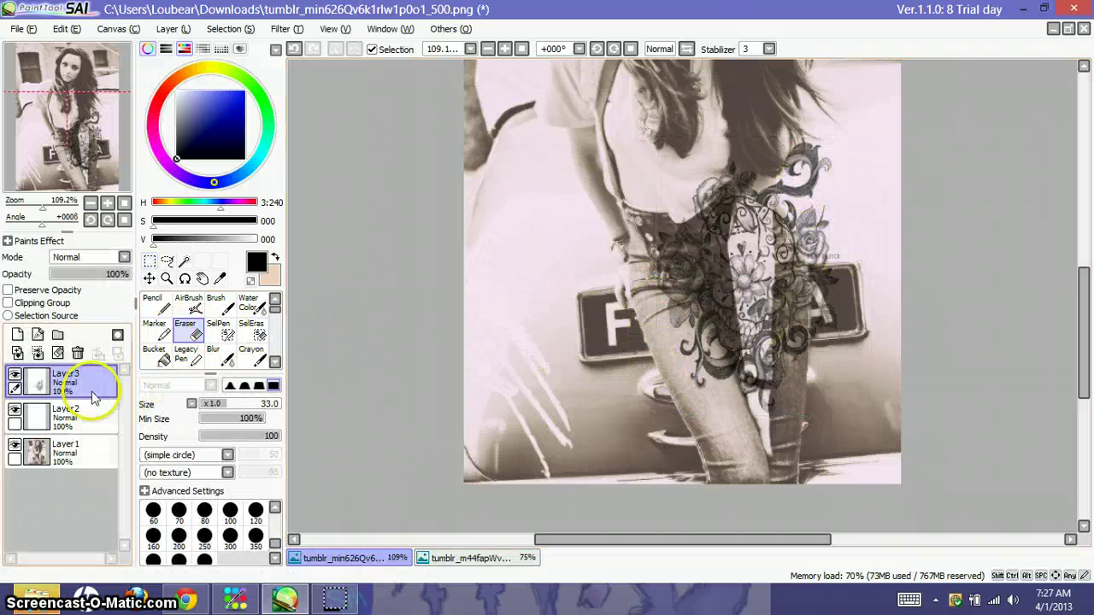
drag(108, 274, 90, 286)
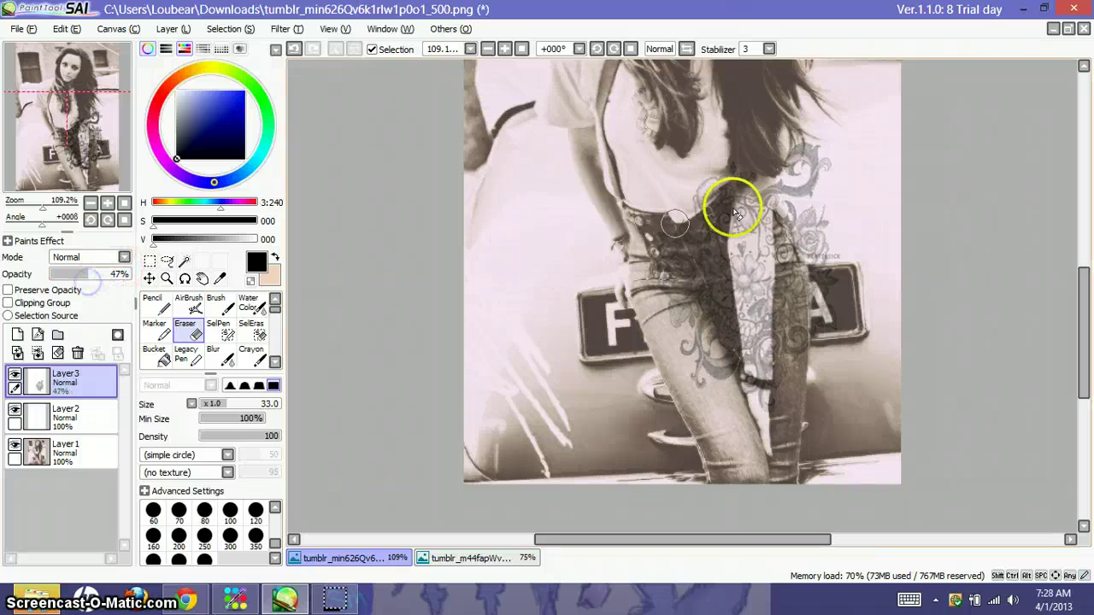
mouse_move(824, 196)
mouse_down()
mouse_move(800, 142)
mouse_move(817, 121)
mouse_up()
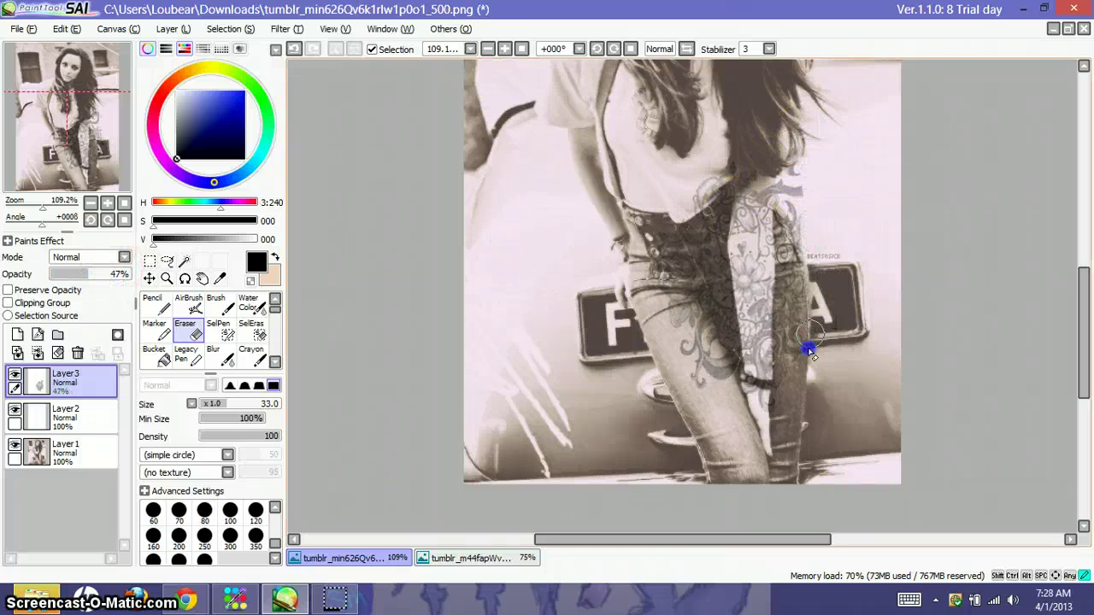
drag(801, 399, 800, 352)
drag(797, 160, 800, 169)
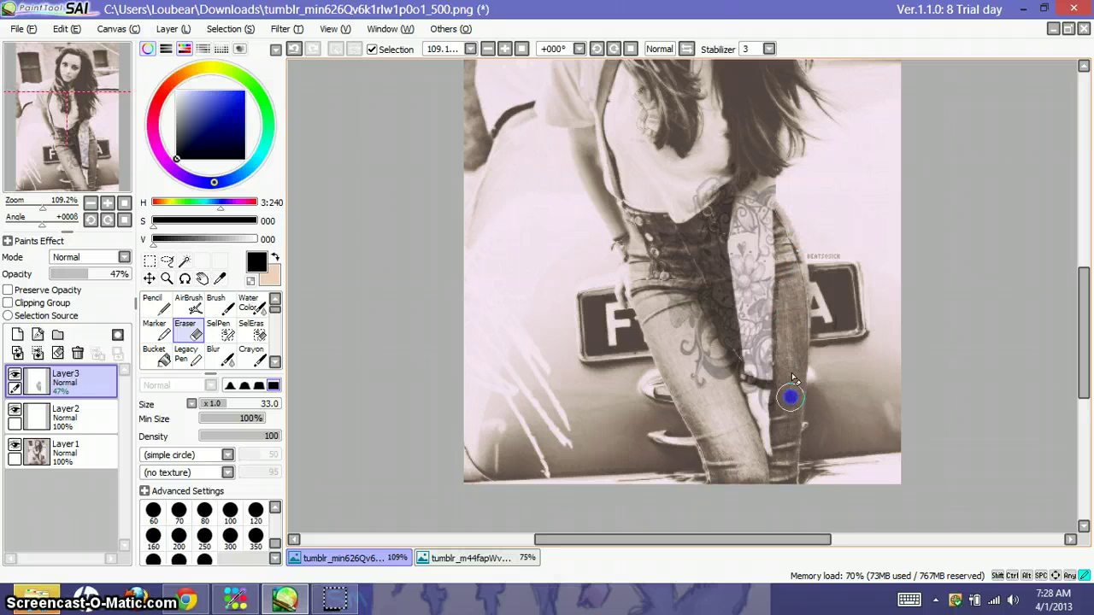
drag(786, 423, 782, 386)
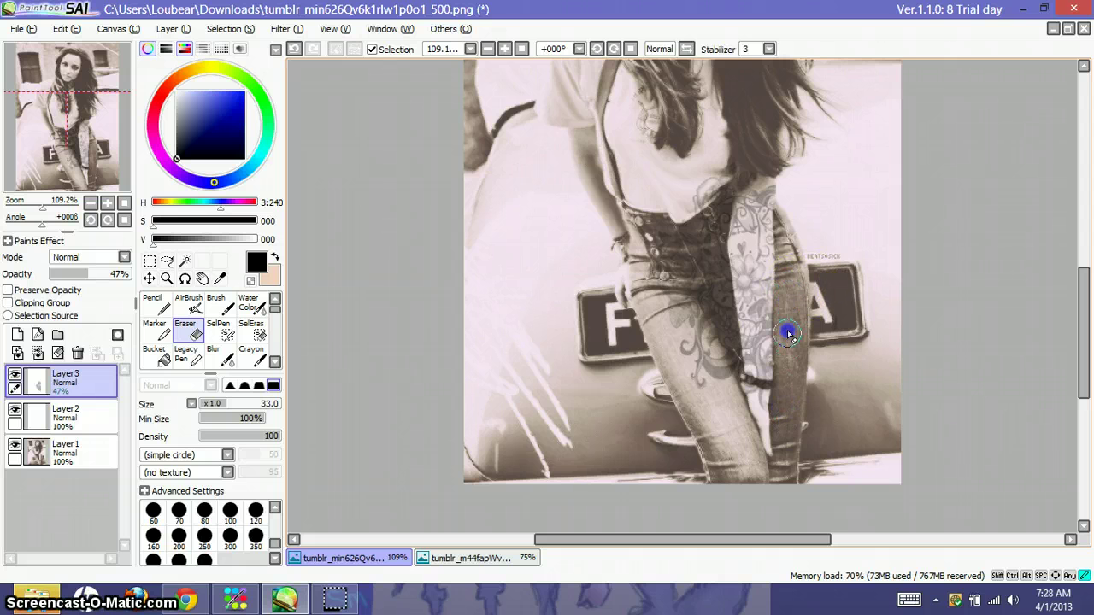
drag(791, 327, 791, 346)
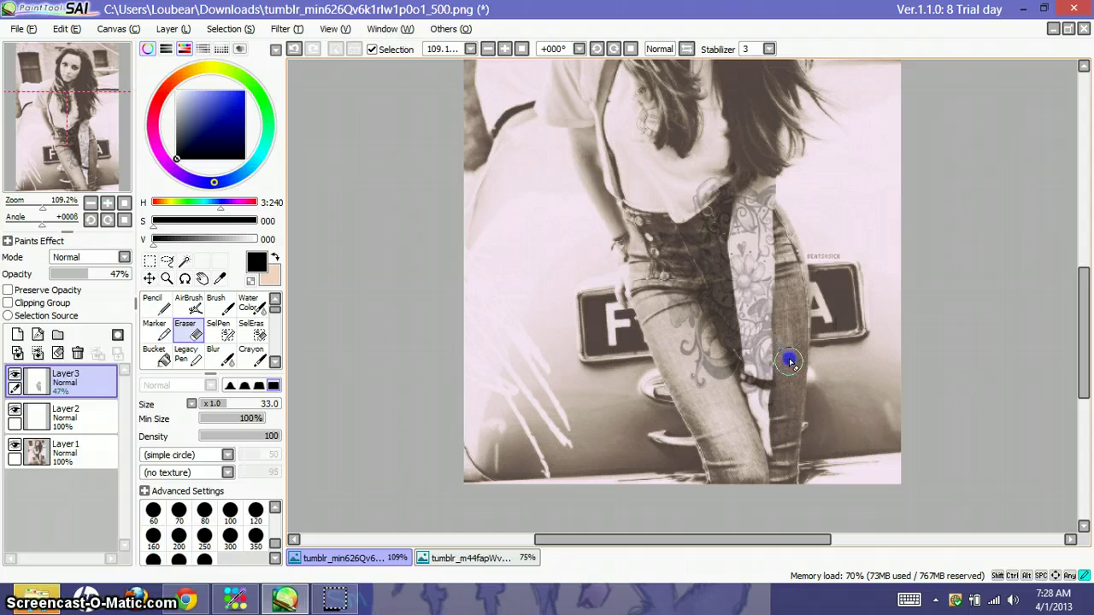
drag(798, 291, 788, 183)
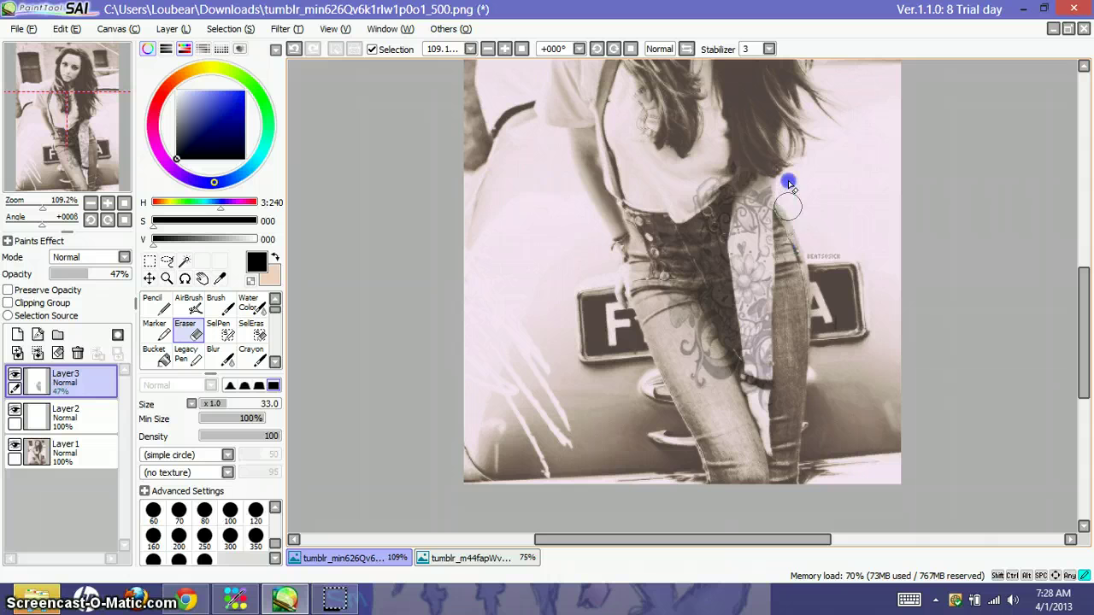
Erase the parts of the drawing lying left of the forearm, over the shirt and jeans
drag(773, 337, 724, 241)
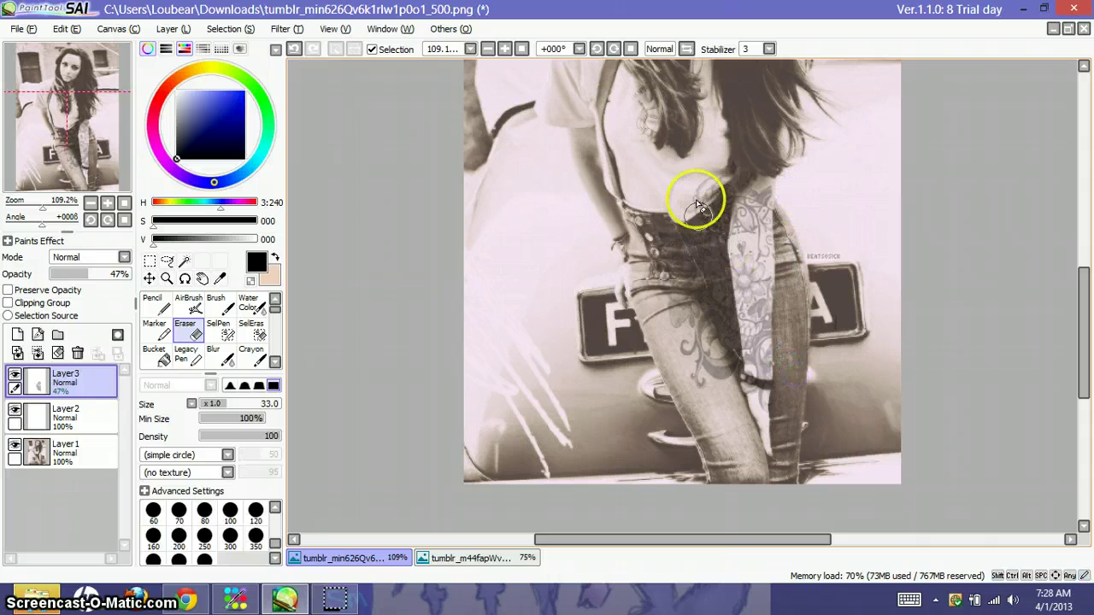
drag(708, 166, 713, 179)
mouse_move(680, 326)
mouse_down()
mouse_move(691, 288)
mouse_move(714, 380)
mouse_move(714, 341)
mouse_move(725, 378)
mouse_up()
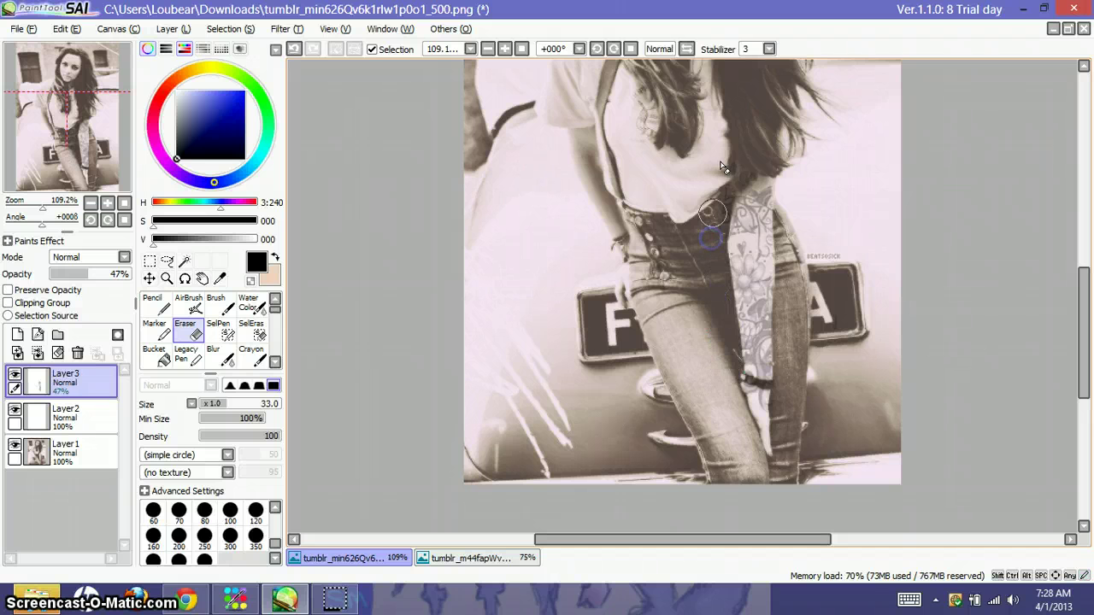
drag(712, 265, 710, 363)
Set the Eraser size to 12 and clean up the tattoo's edge around the wrist
drag(216, 411, 209, 413)
drag(43, 224, 60, 218)
drag(622, 379, 629, 382)
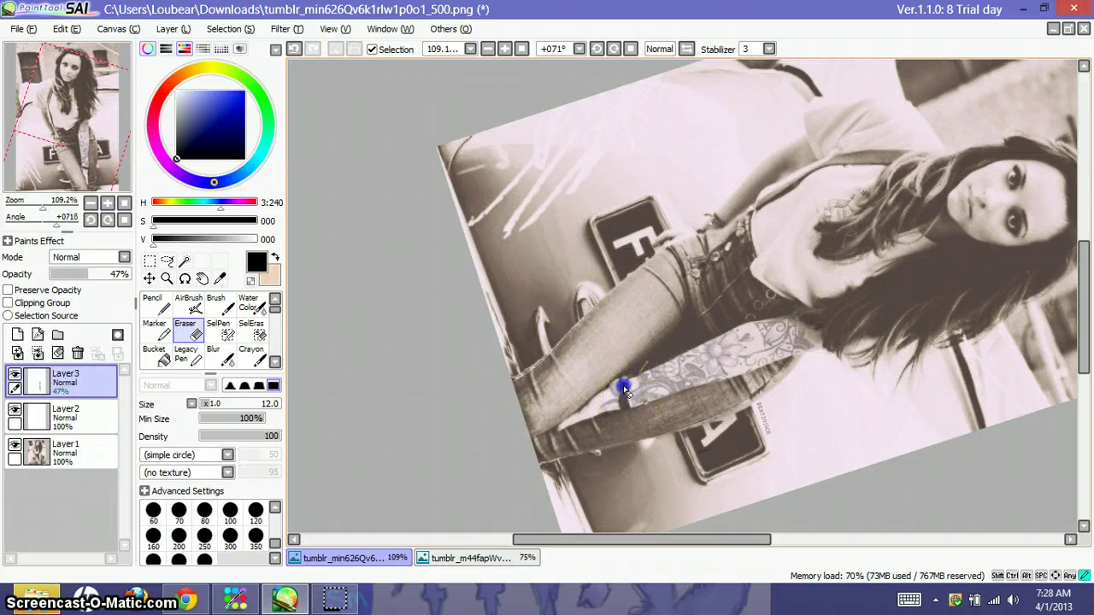
drag(625, 389, 631, 386)
Raise the tattoo layer's opacity to 95% and soften the tattoo on the forearm with the Blur tool
drag(89, 275, 128, 271)
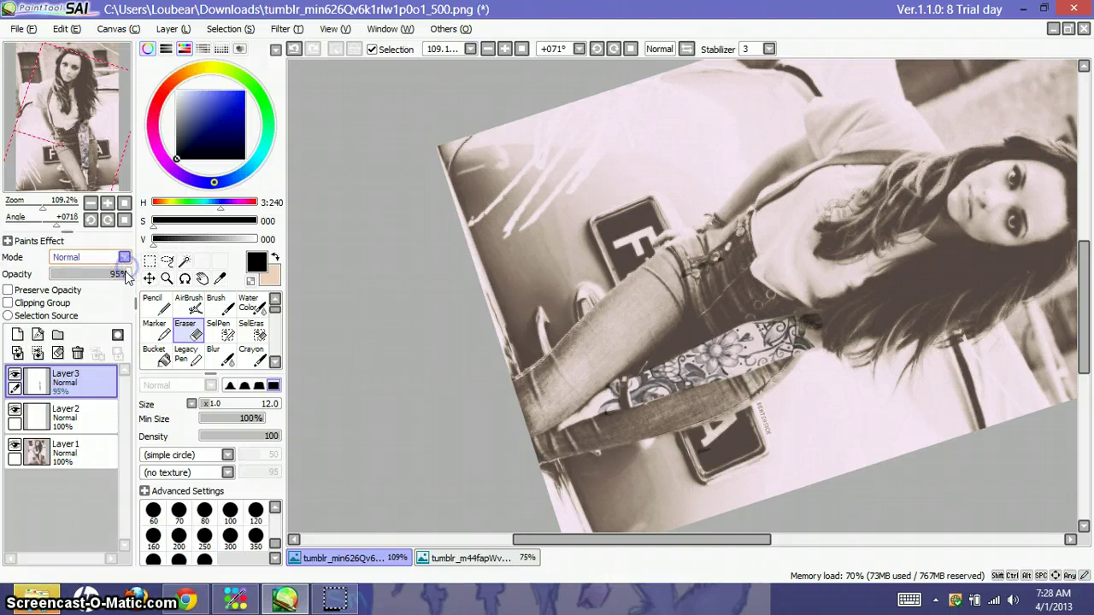
click(213, 355)
drag(744, 319, 674, 353)
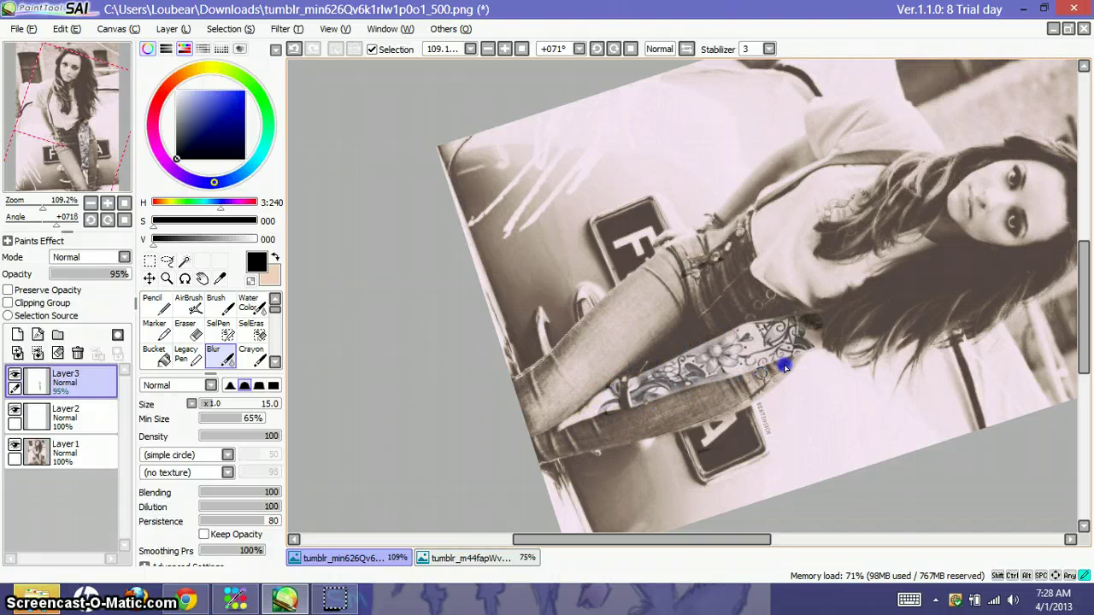
Set the Eraser size to 27 and erase leftover tattoo traces along the forearm's edge and near the wrist
click(186, 329)
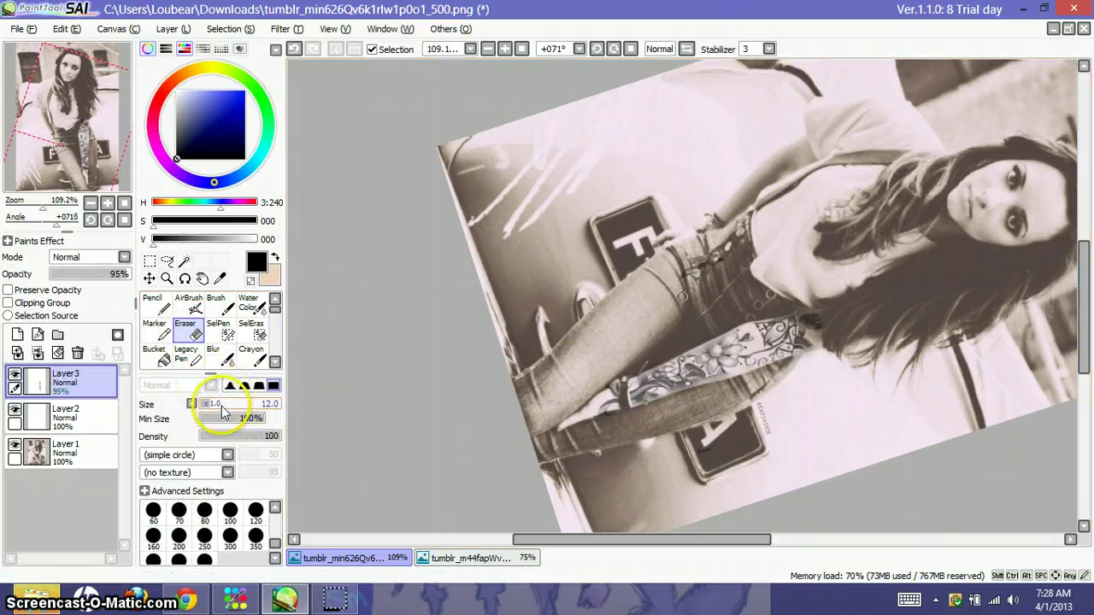
click(607, 434)
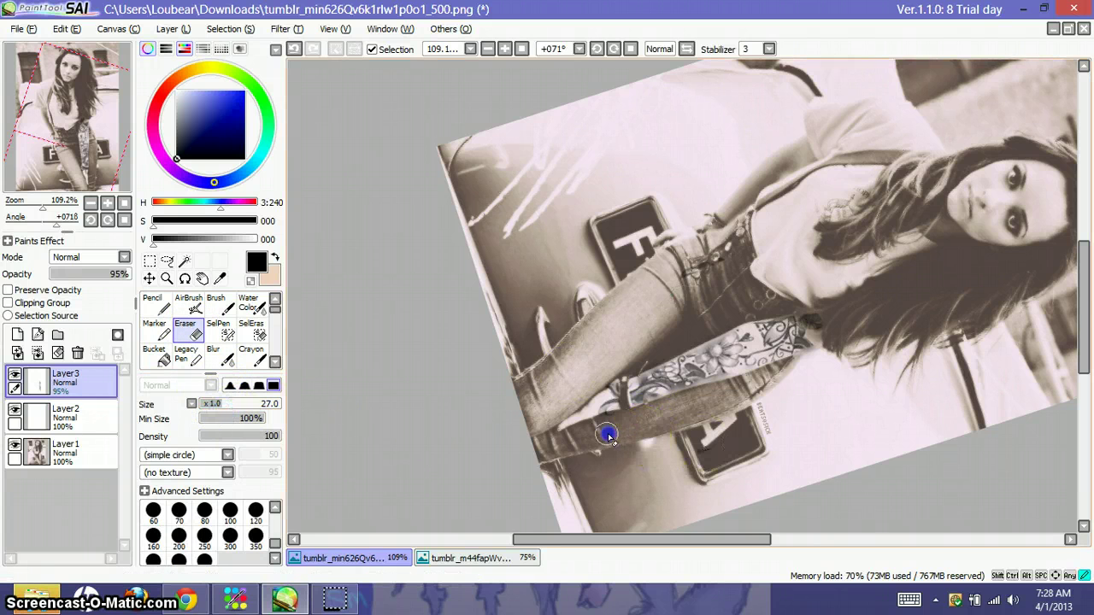
drag(610, 428, 614, 427)
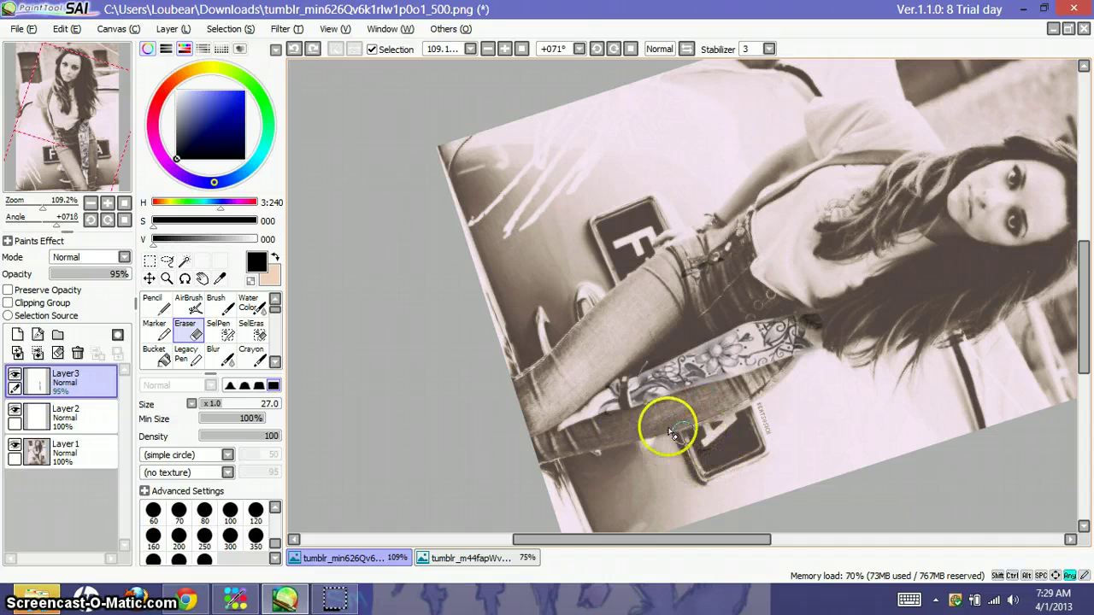
drag(62, 224, 22, 227)
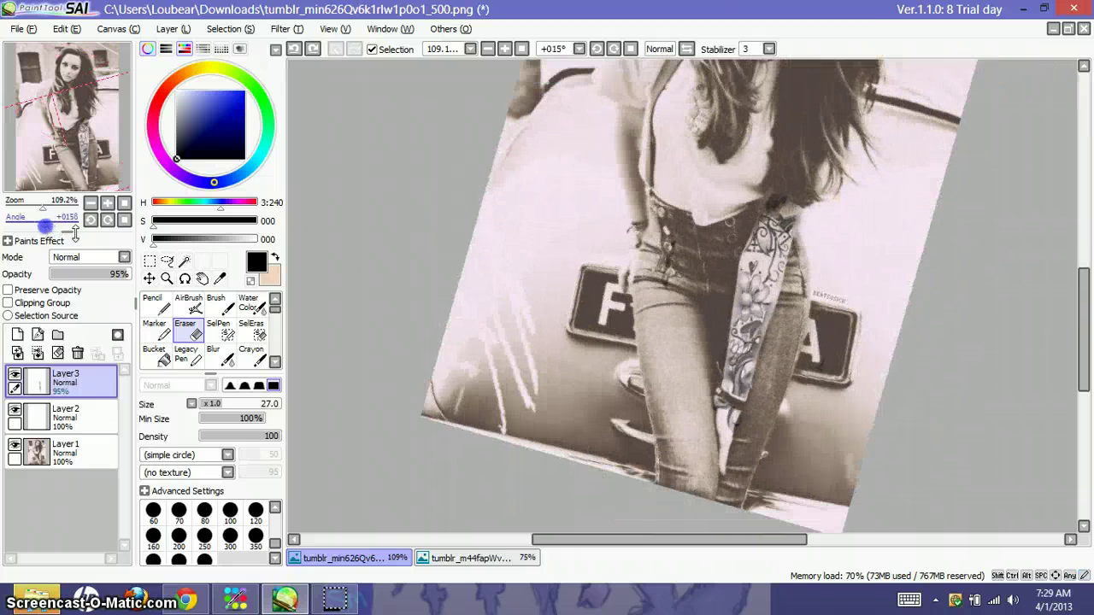
click(803, 266)
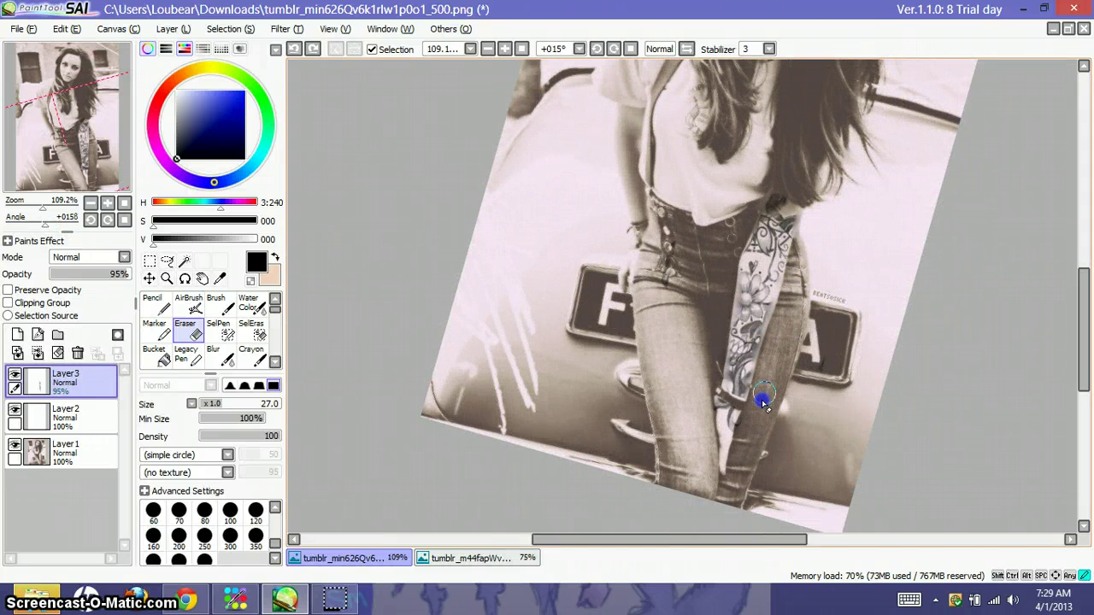
drag(754, 425, 748, 429)
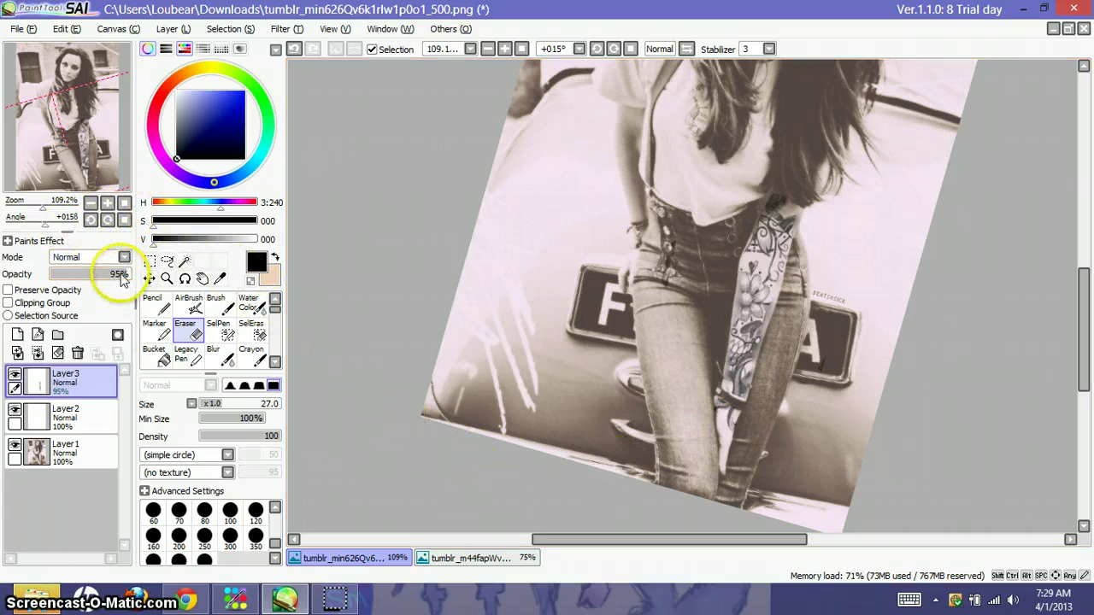
Lower the forearm tattoo layer's opacity to 63%, and open the lily drawing from the Tattoos folder on the Desktop
drag(121, 277, 97, 270)
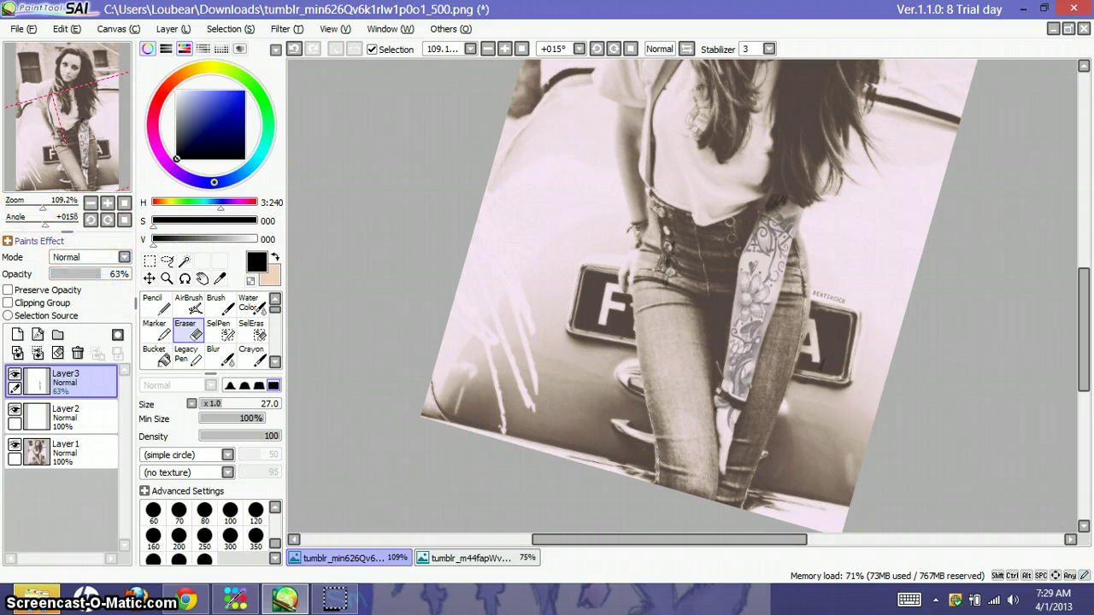
click(27, 30)
click(40, 65)
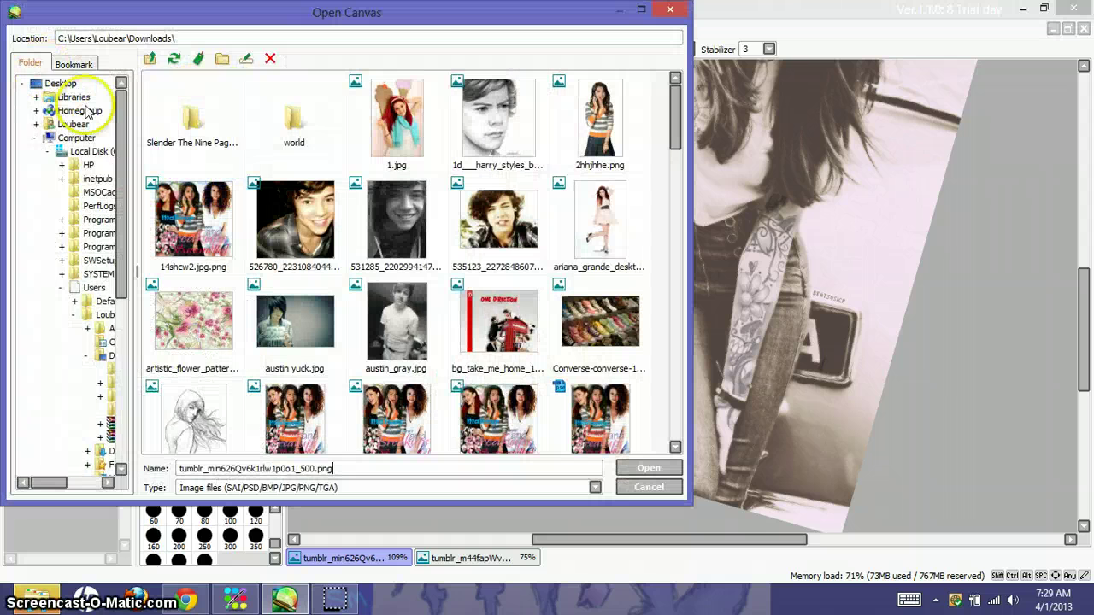
click(83, 358)
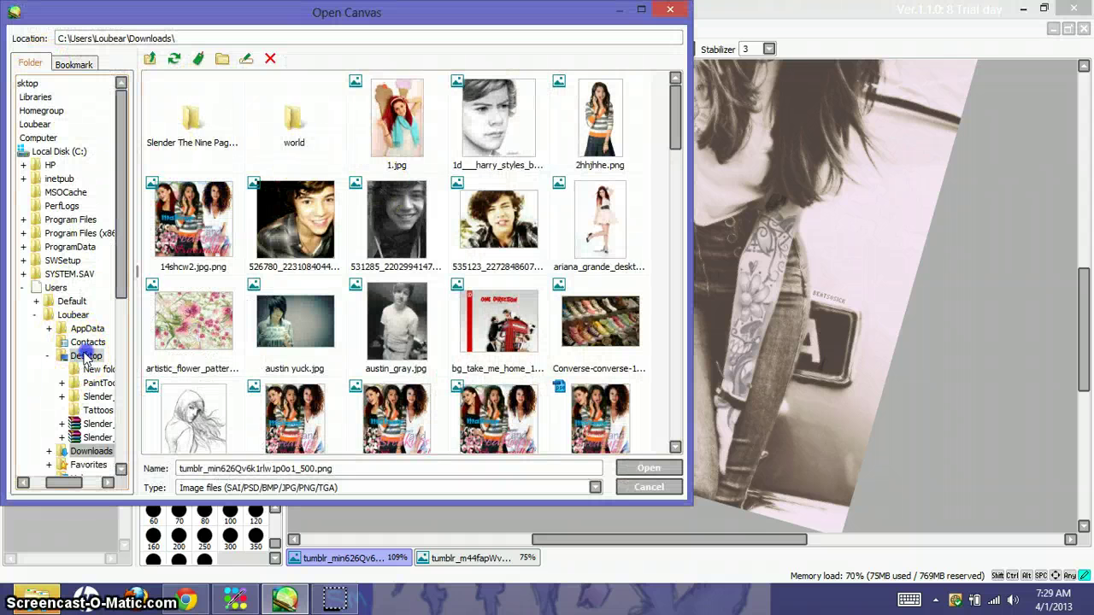
double_click(479, 116)
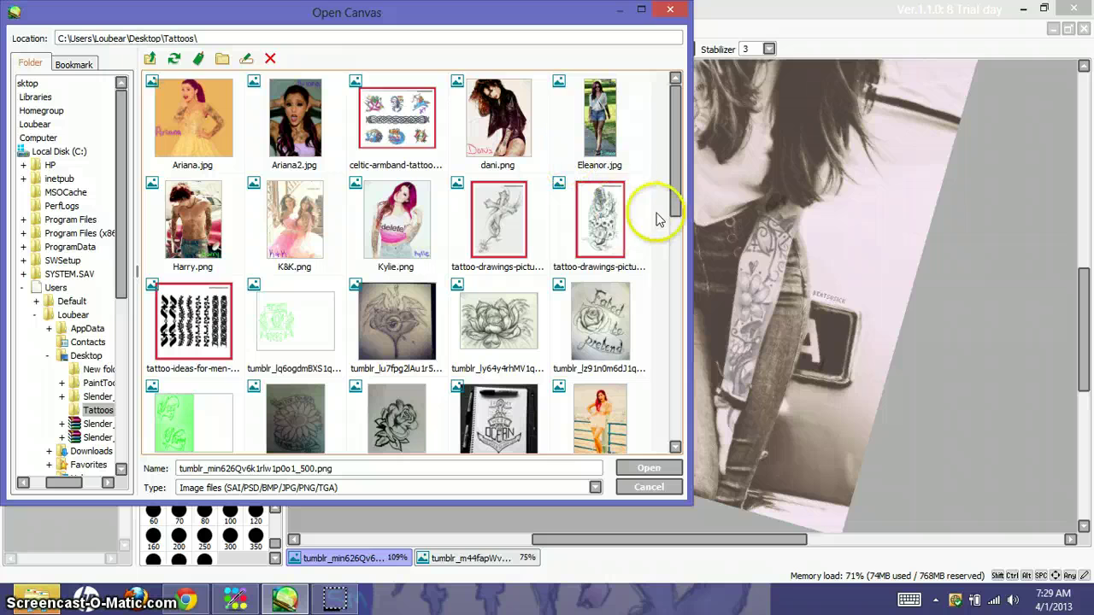
drag(677, 203, 674, 318)
double_click(603, 166)
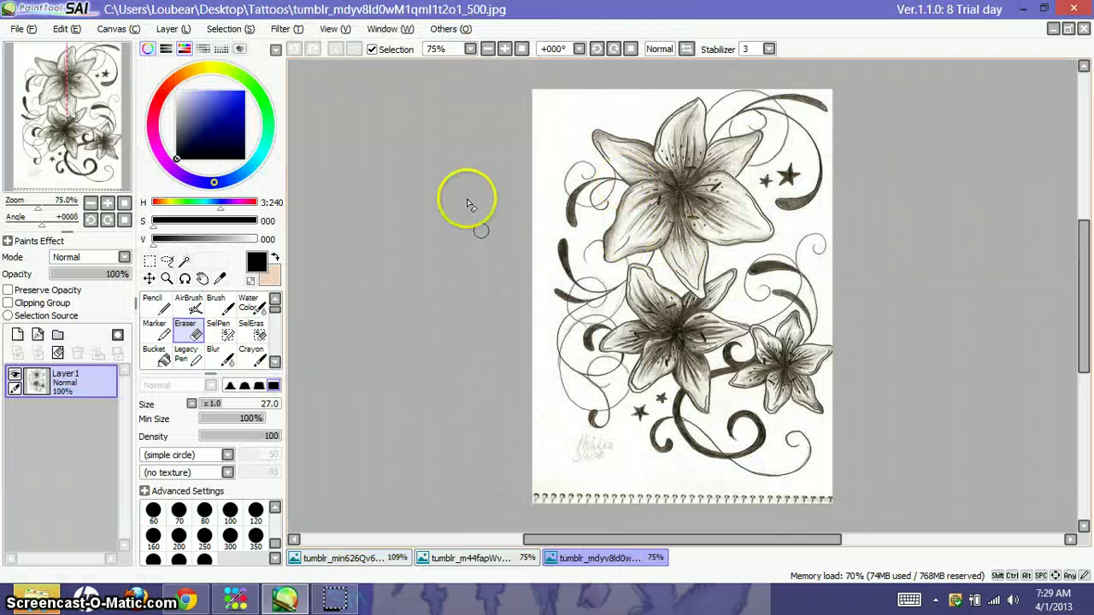
Convert the lily drawing's luminance to transparency and lasso-select the flowers with their scrollwork, leaving out the spiral-bound edge
click(171, 30)
click(245, 270)
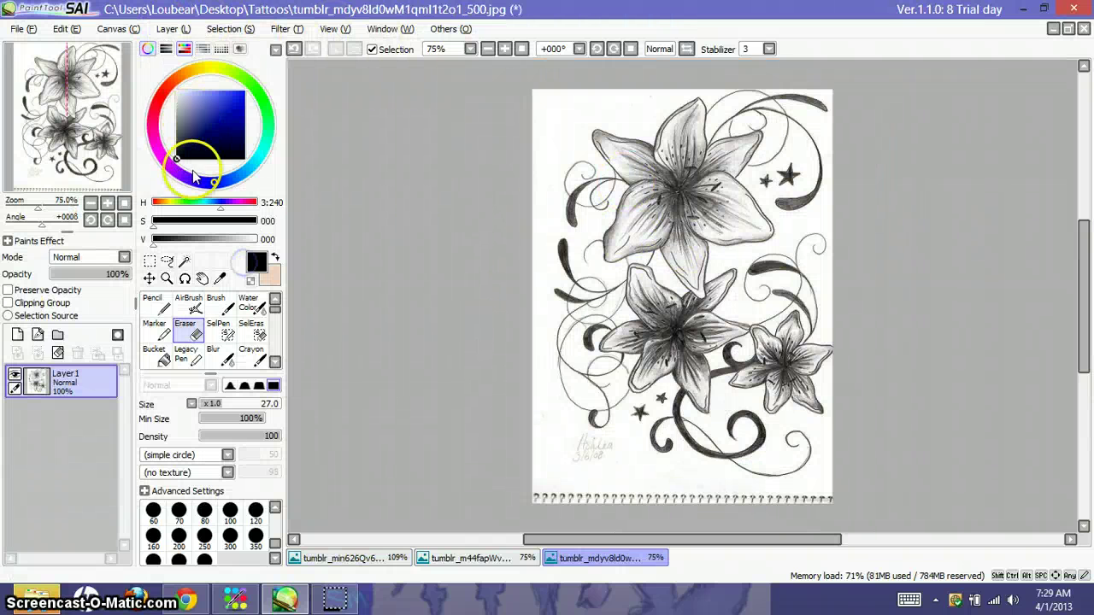
click(184, 259)
click(547, 151)
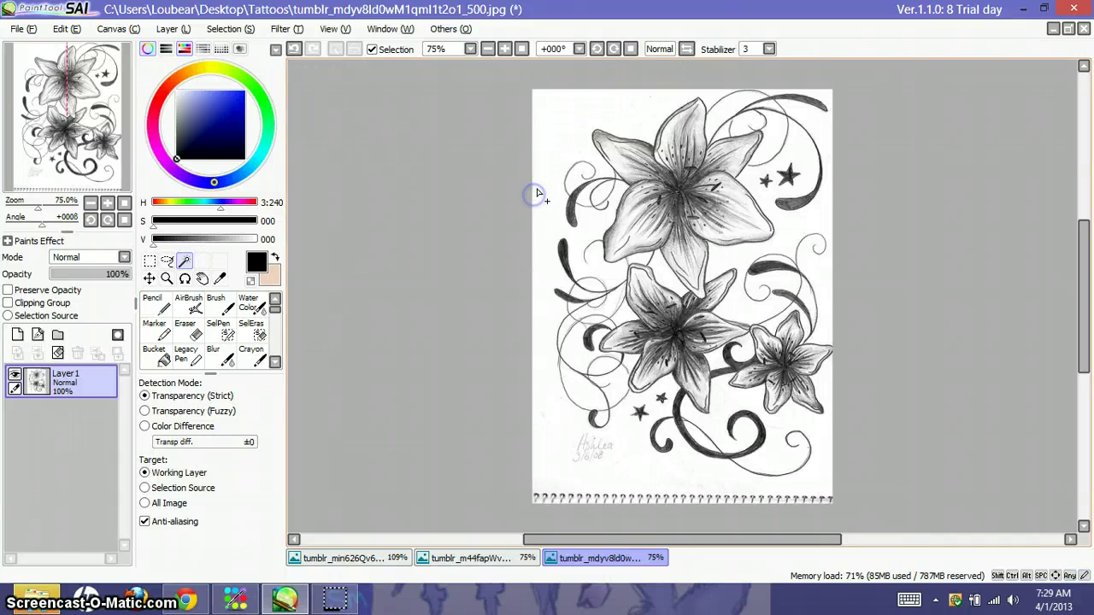
click(167, 260)
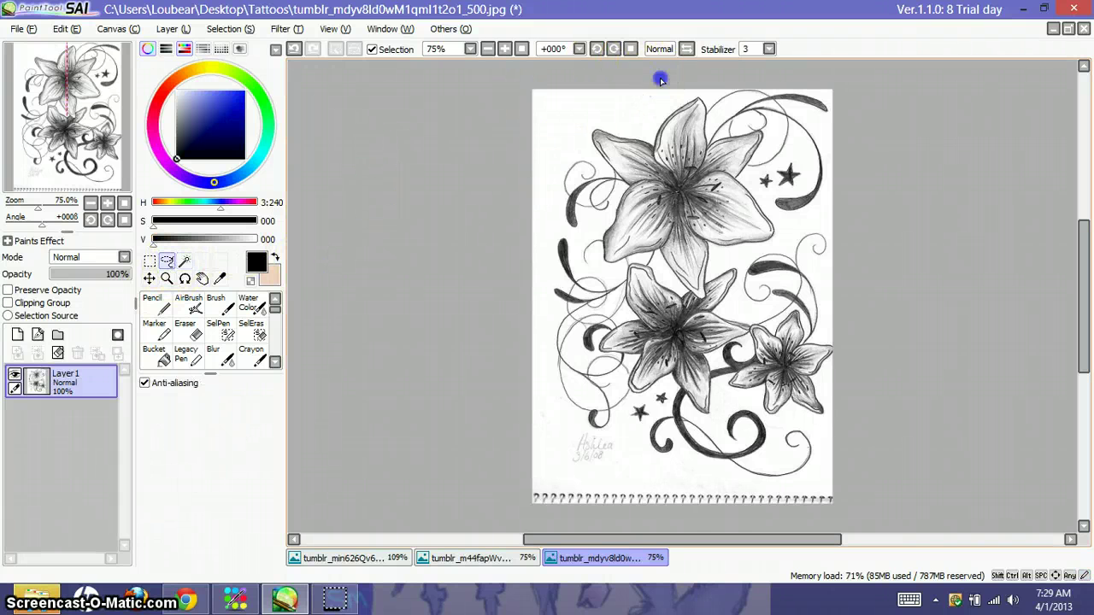
drag(557, 395, 566, 425)
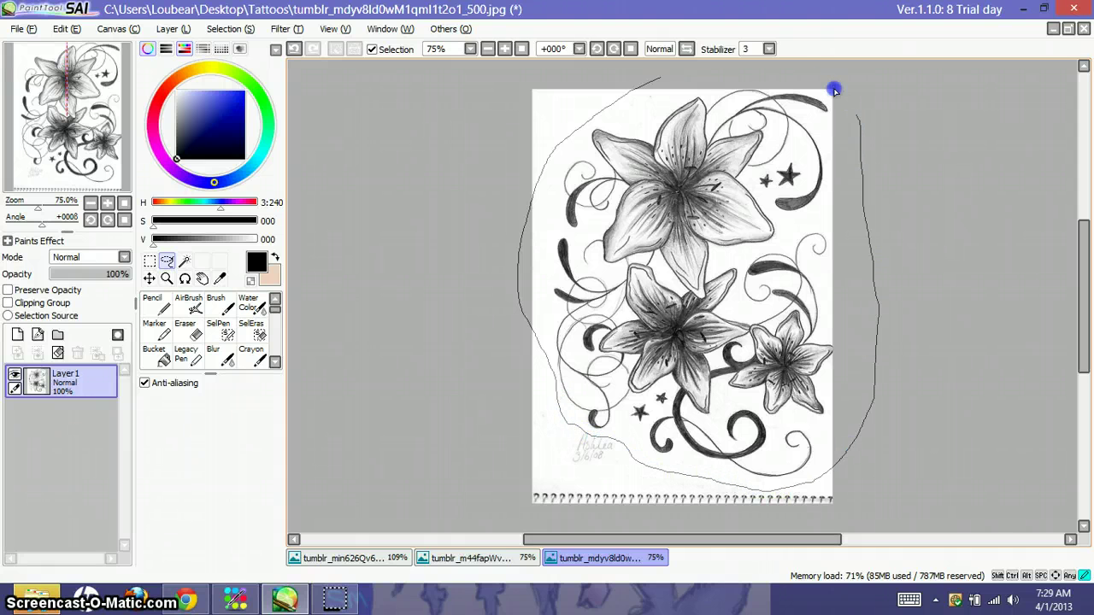
drag(740, 64, 643, 85)
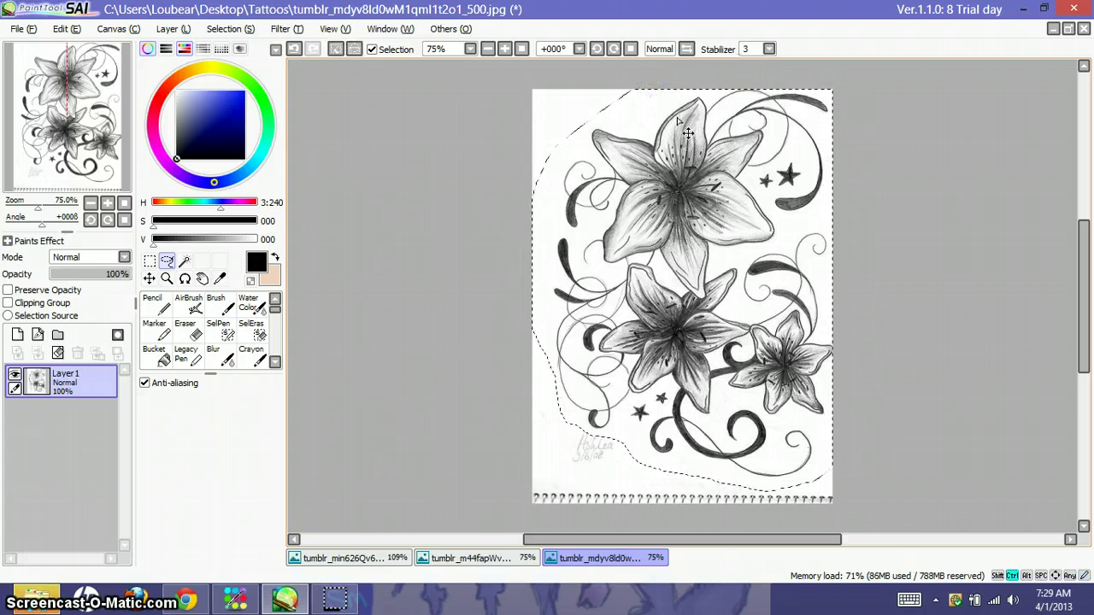
Copy the selected lilies and paste them into the photo of the woman as a new layer
click(684, 132)
click(406, 553)
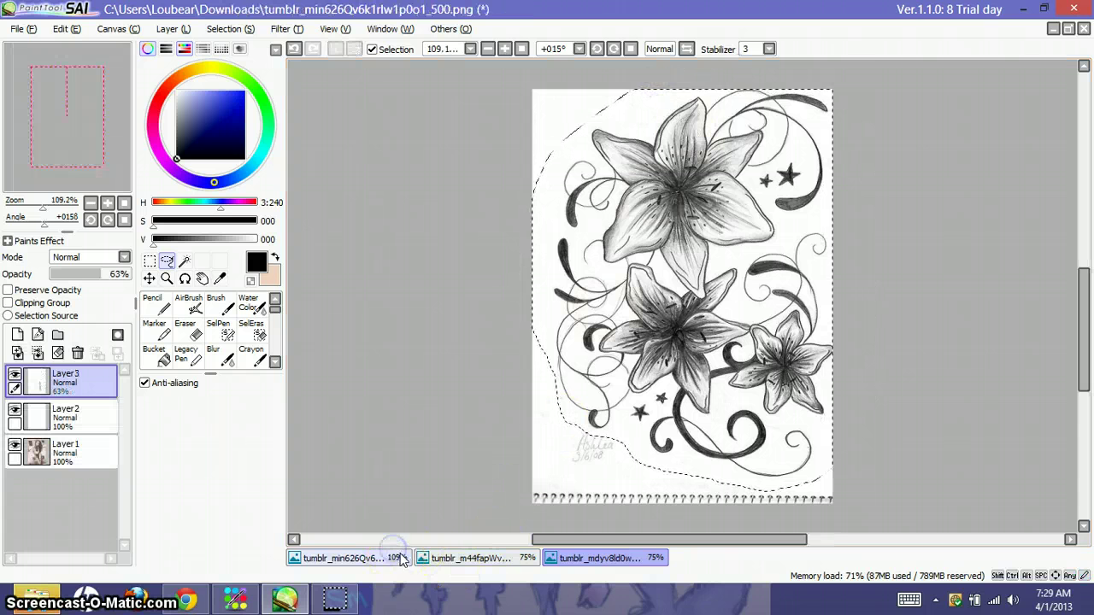
key(ctrl+v)
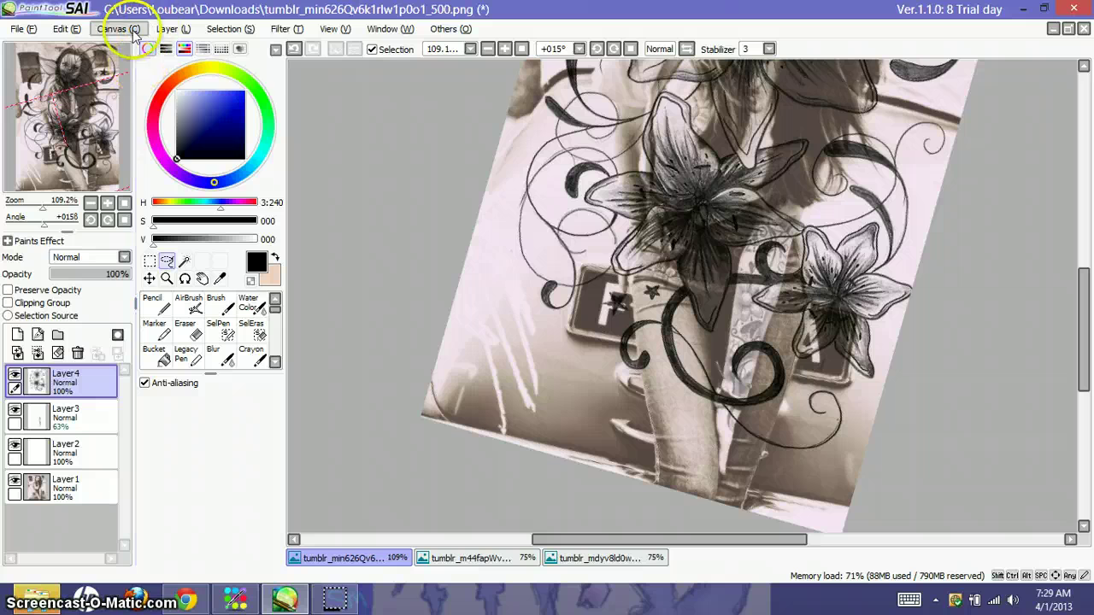
Transform the pasted lilies, scaling them down to roughly half size and moving them over the woman's untattooed arm
click(120, 29)
mouse_move(171, 28)
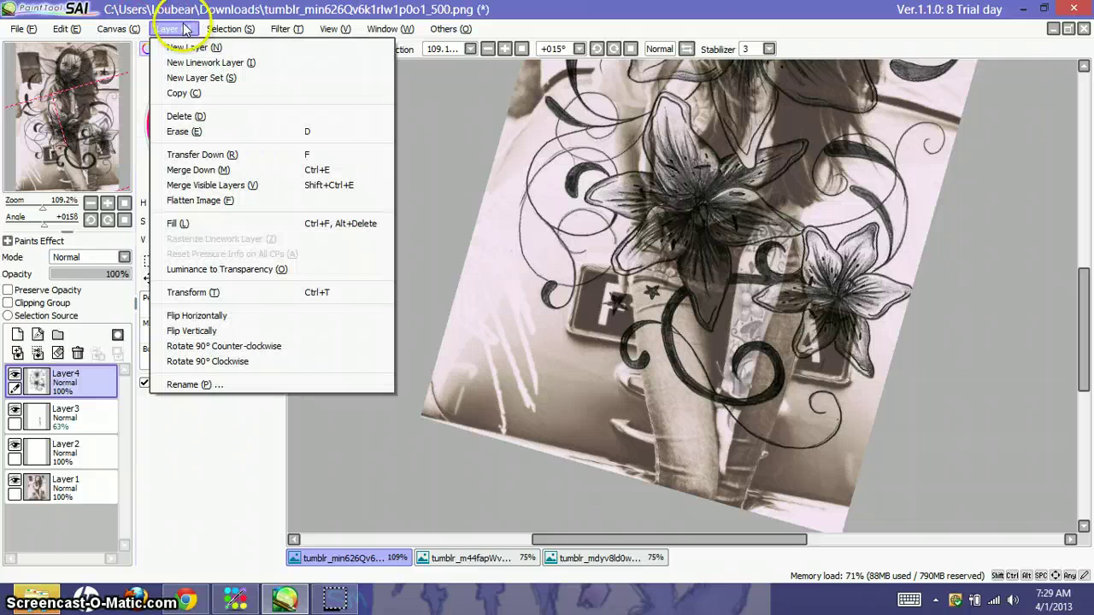
click(205, 289)
drag(67, 224, 38, 208)
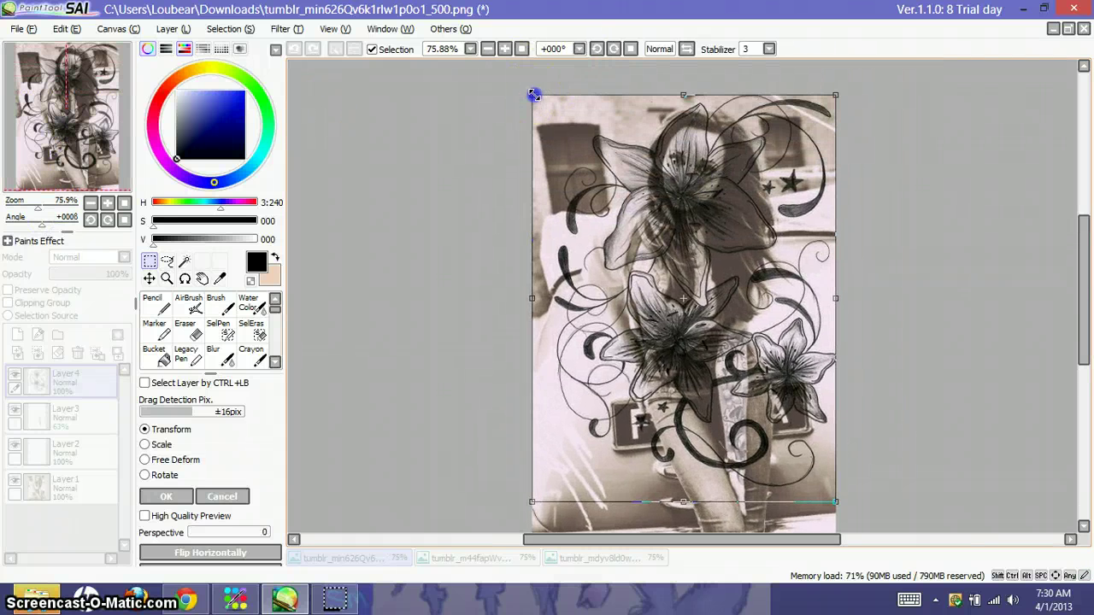
drag(532, 97, 709, 318)
drag(769, 420, 617, 354)
Shrink the lilies a little further, rotate them so the flowers cross the untattooed arm, and apply the transformation
drag(39, 208, 47, 208)
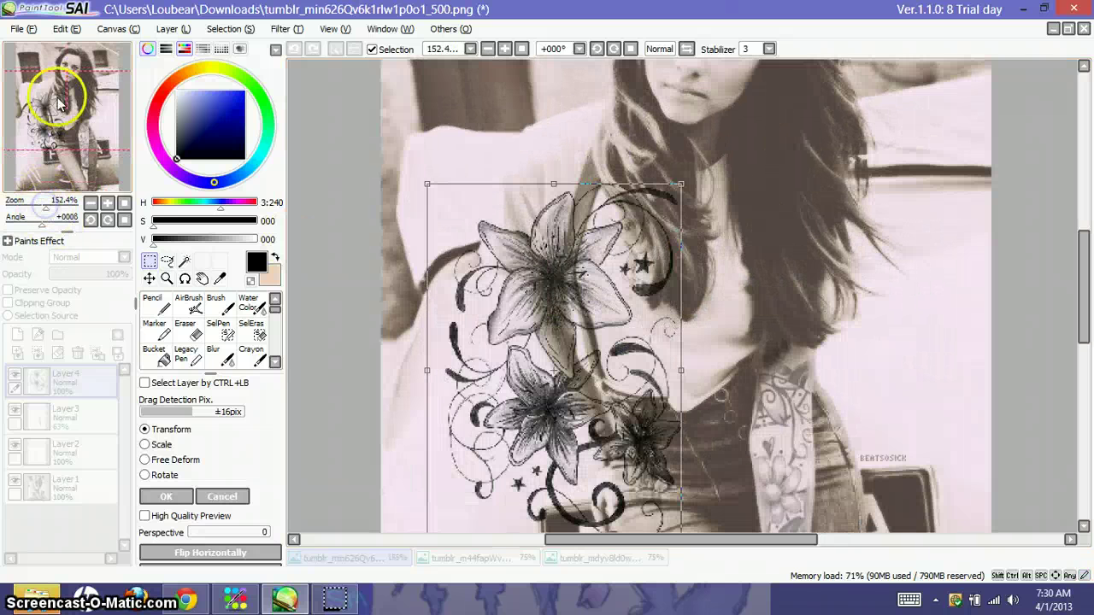
drag(56, 101, 45, 126)
drag(498, 86, 484, 152)
drag(567, 237, 554, 272)
drag(595, 242, 615, 230)
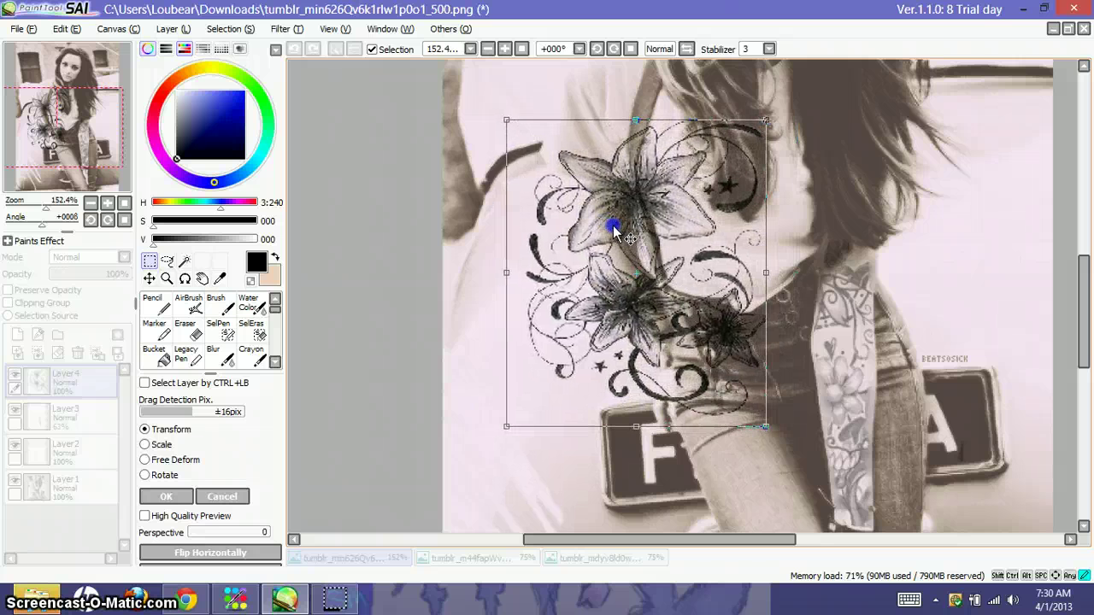
drag(450, 228, 725, 170)
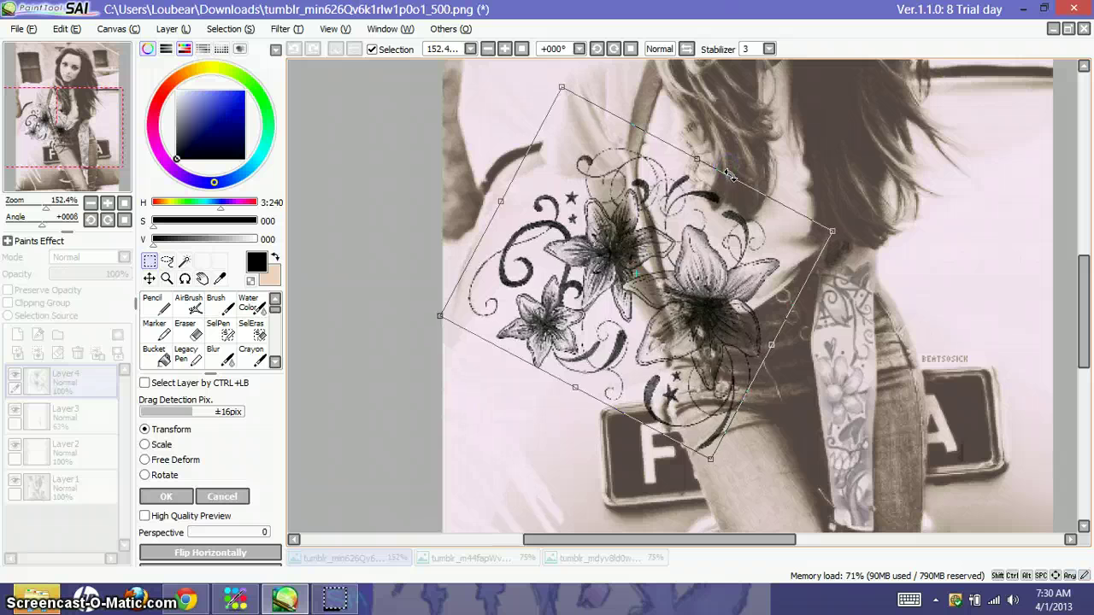
drag(709, 248, 705, 239)
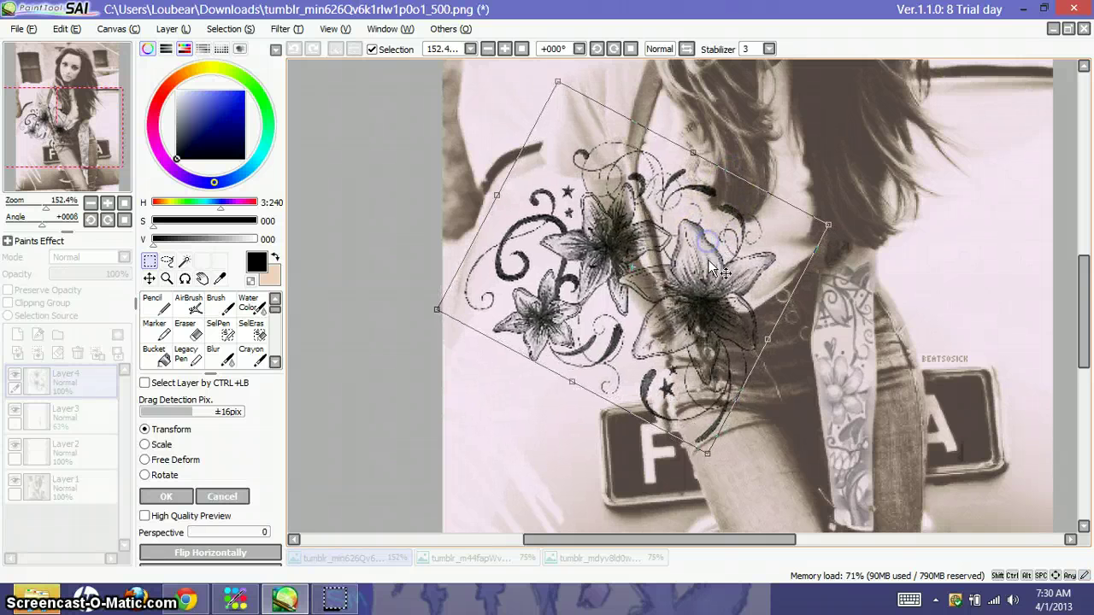
key(Return)
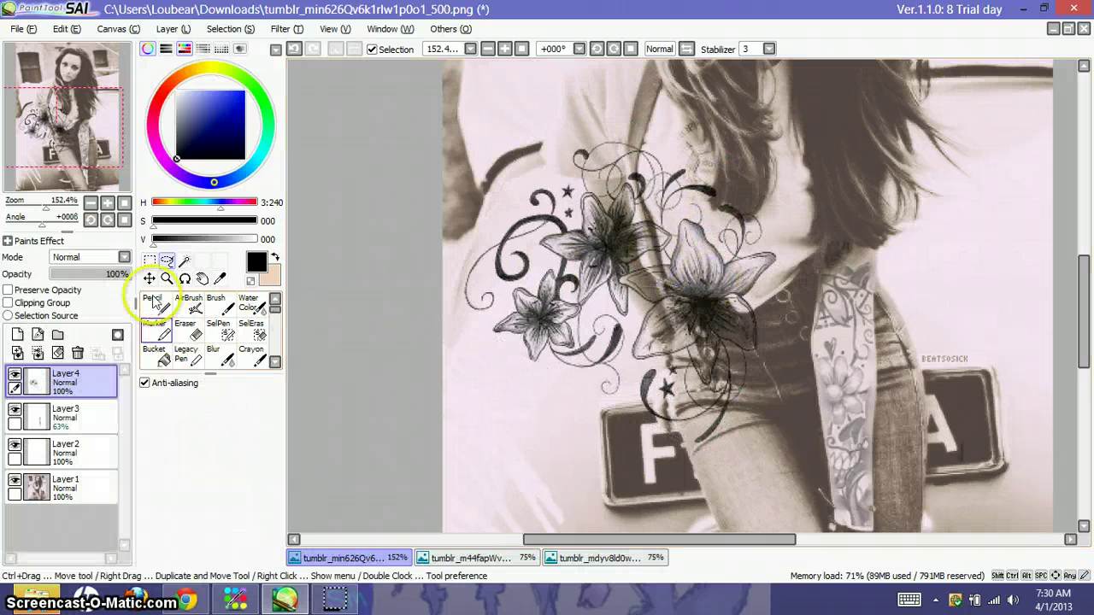
Lower the lily layer's opacity to 36% and erase the flowers lying over the shirt and jeans
click(101, 274)
drag(76, 283, 81, 272)
click(185, 329)
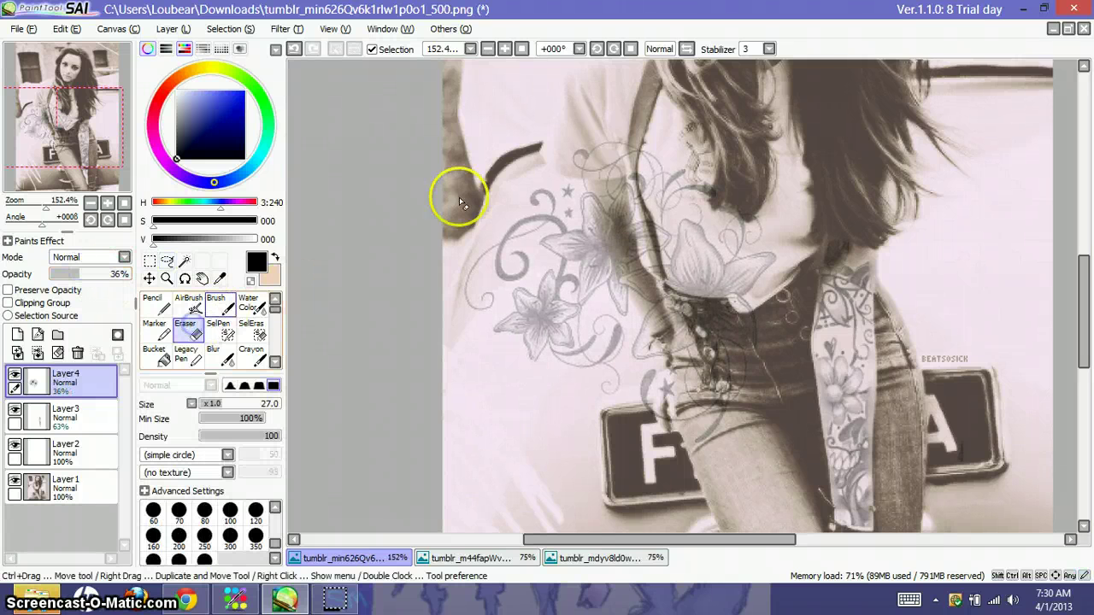
mouse_move(647, 127)
mouse_down()
mouse_move(731, 336)
mouse_move(783, 327)
mouse_move(718, 106)
mouse_move(748, 191)
mouse_move(756, 331)
mouse_up()
mouse_move(752, 380)
mouse_down()
mouse_move(677, 258)
mouse_move(739, 368)
mouse_move(766, 378)
mouse_move(761, 409)
mouse_move(705, 424)
mouse_move(647, 386)
mouse_up()
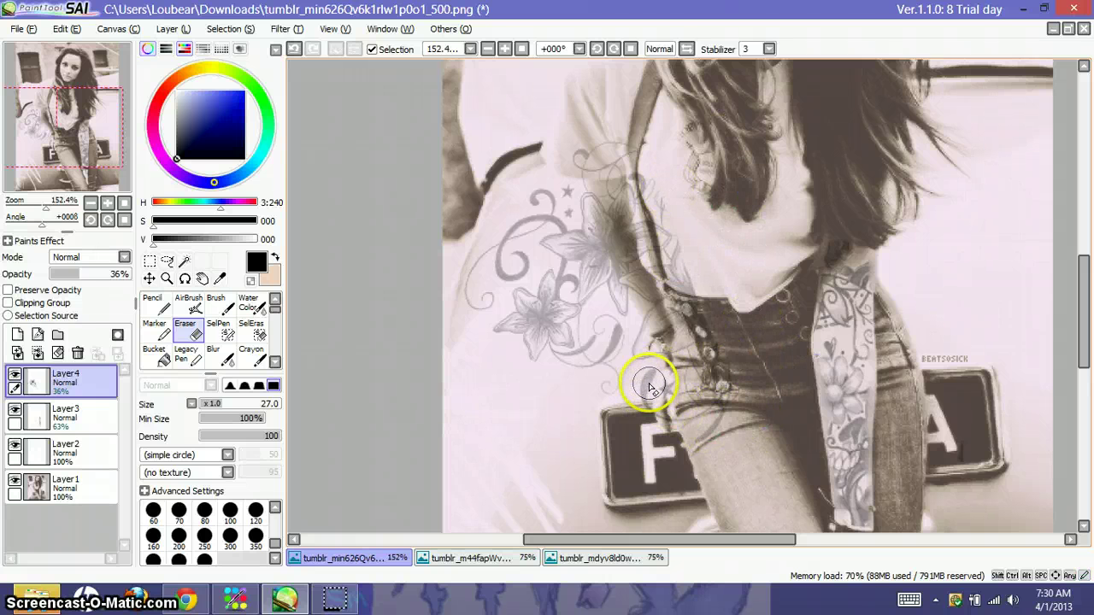
Set the lily layer's opacity to 0% and erase the drawing along both edges of the arm, using the bare photo as guide
drag(74, 274, 46, 275)
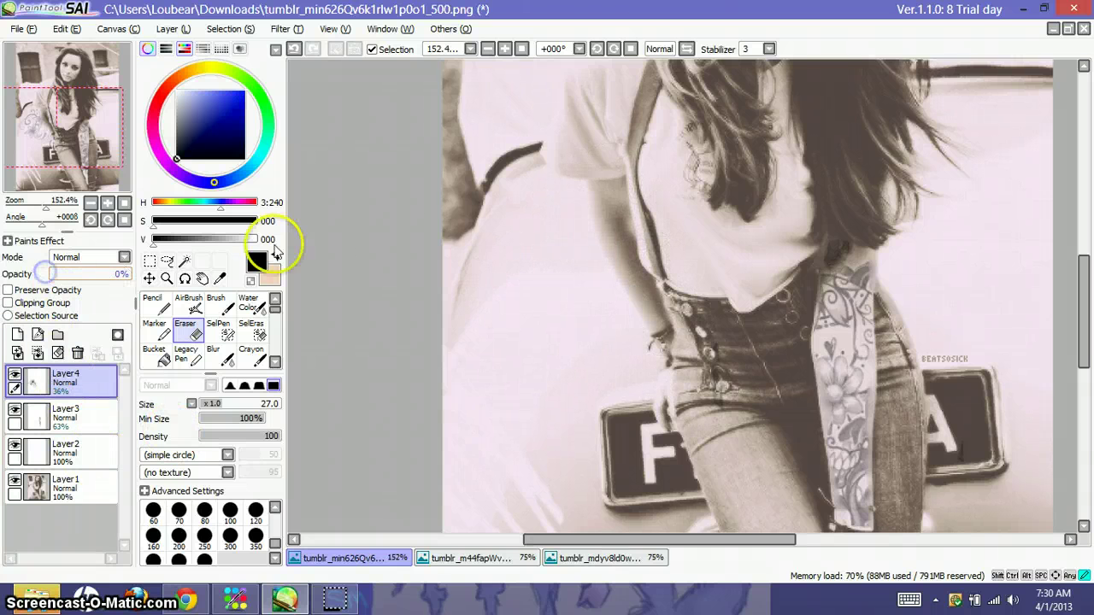
click(569, 191)
drag(573, 212, 582, 247)
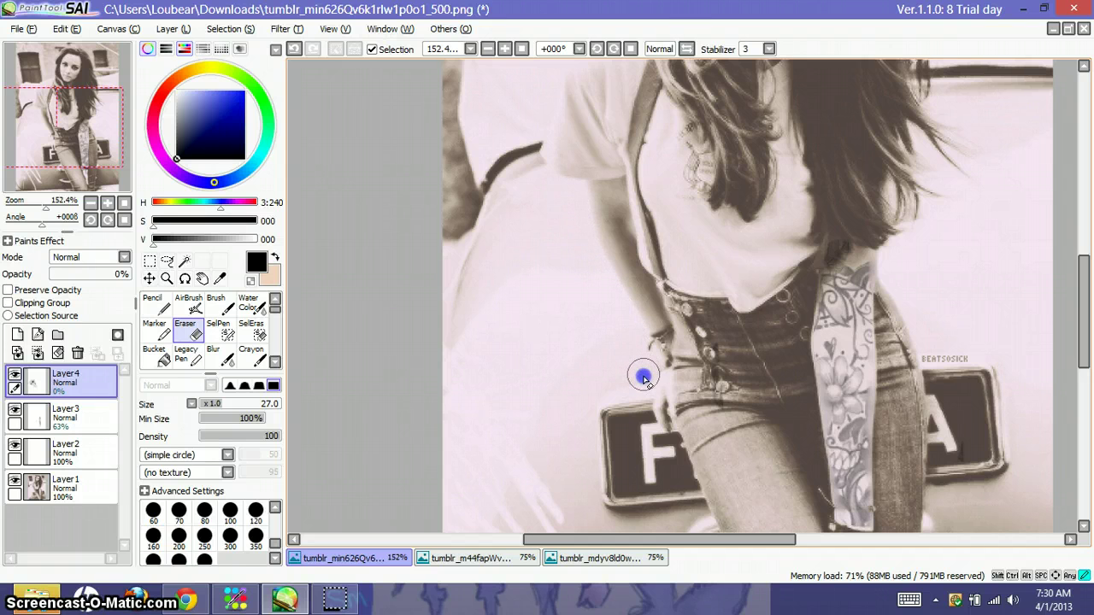
drag(661, 384, 703, 383)
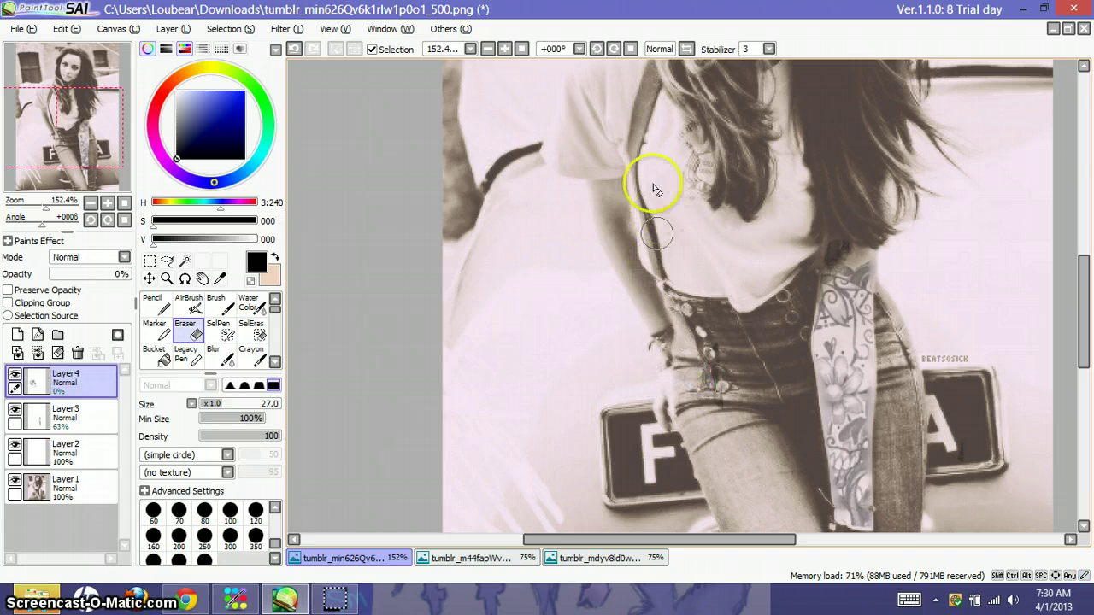
drag(652, 183, 645, 178)
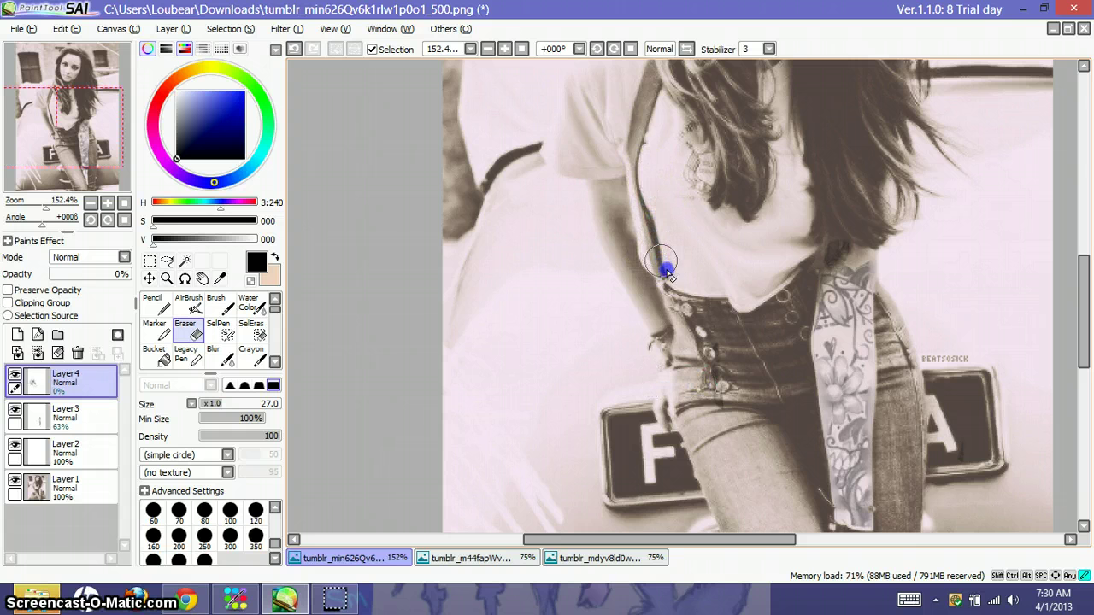
drag(695, 355, 696, 357)
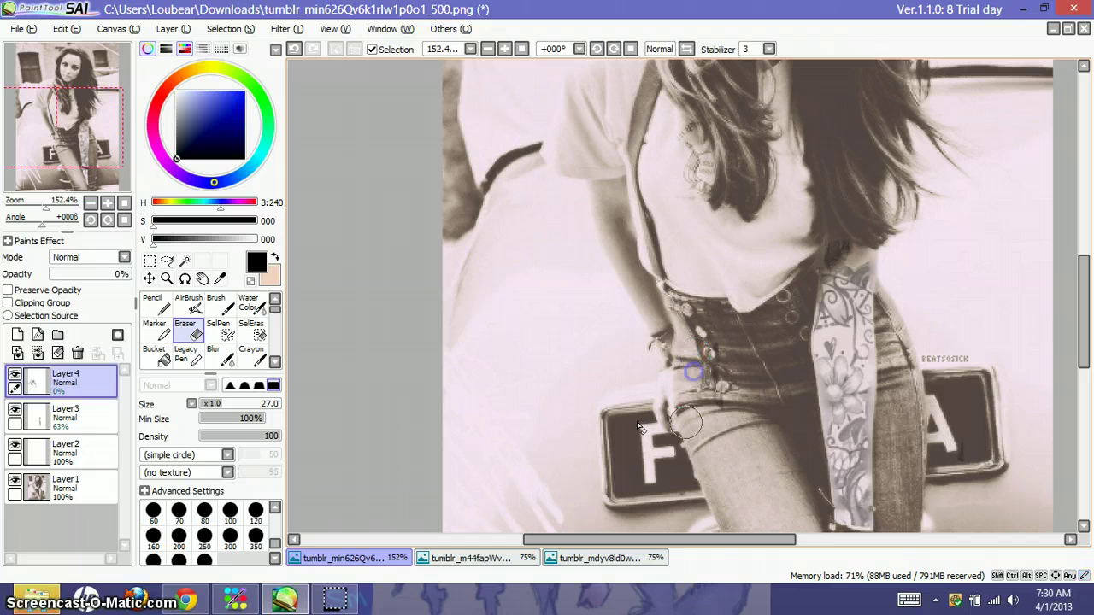
Set the lily layer's opacity to 37% and erase the remaining drawing over the sleeve, shirt, jeans, hand and car
mouse_move(71, 274)
mouse_down()
mouse_move(90, 281)
mouse_move(79, 275)
mouse_up()
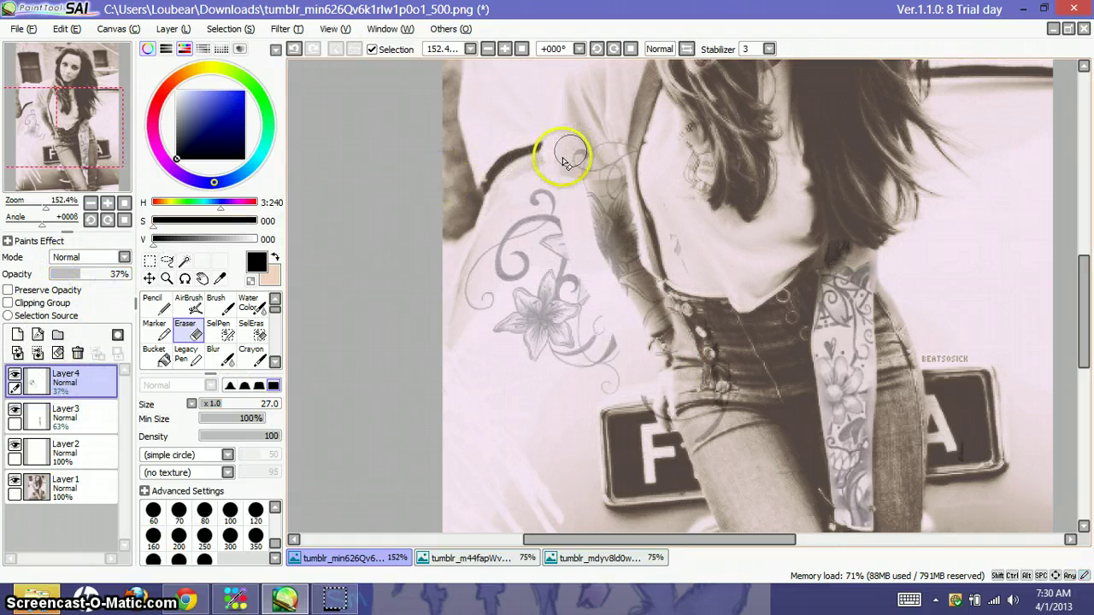
mouse_move(568, 161)
mouse_down()
mouse_move(644, 150)
mouse_move(584, 151)
mouse_up()
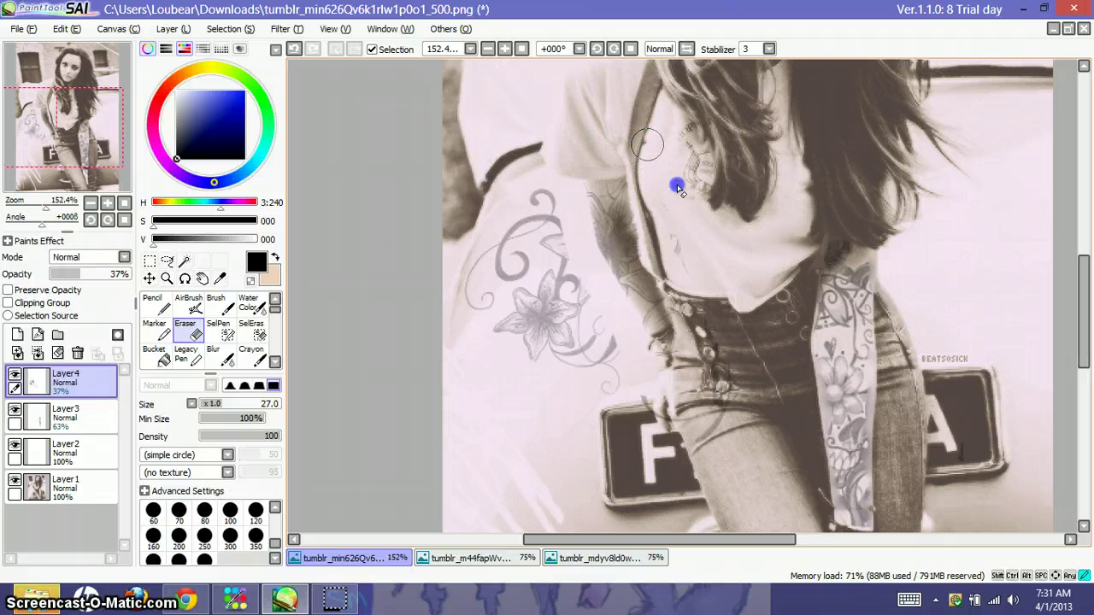
drag(668, 229, 724, 377)
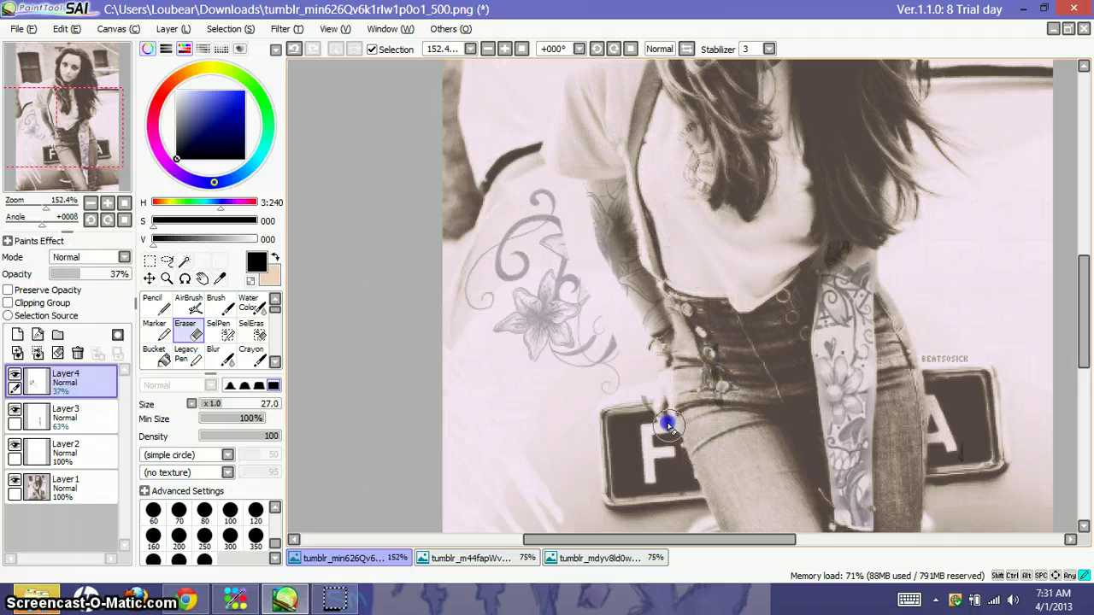
drag(633, 410, 606, 348)
mouse_move(551, 201)
mouse_down()
mouse_move(537, 225)
mouse_move(586, 375)
mouse_move(563, 381)
mouse_move(505, 226)
mouse_move(519, 314)
mouse_up()
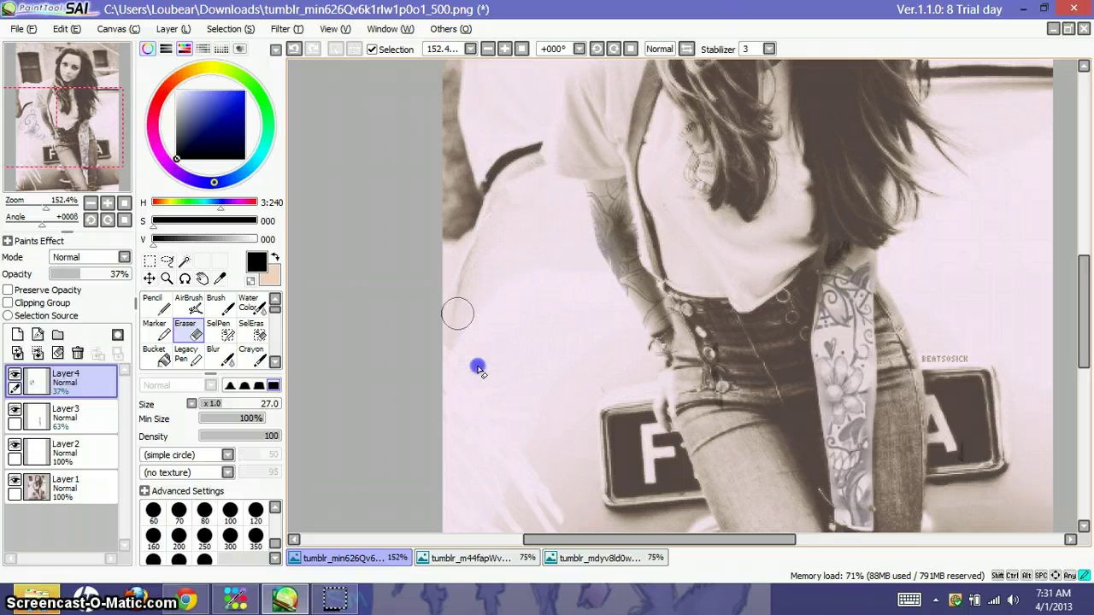
click(542, 362)
Raise the lily layer's opacity to 43% and soften the tattoo along the arm with the Blur tool
mouse_move(93, 270)
mouse_down()
mouse_move(168, 259)
mouse_move(86, 279)
mouse_up()
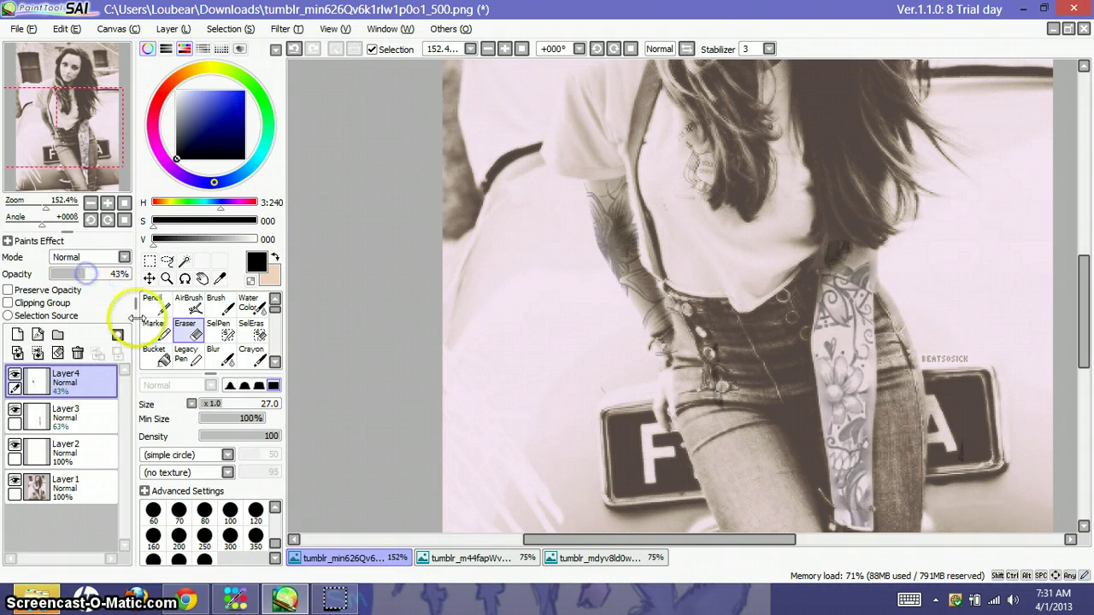
click(214, 352)
mouse_move(487, 289)
mouse_down()
mouse_move(563, 253)
mouse_move(623, 259)
mouse_move(590, 226)
mouse_move(584, 187)
mouse_up()
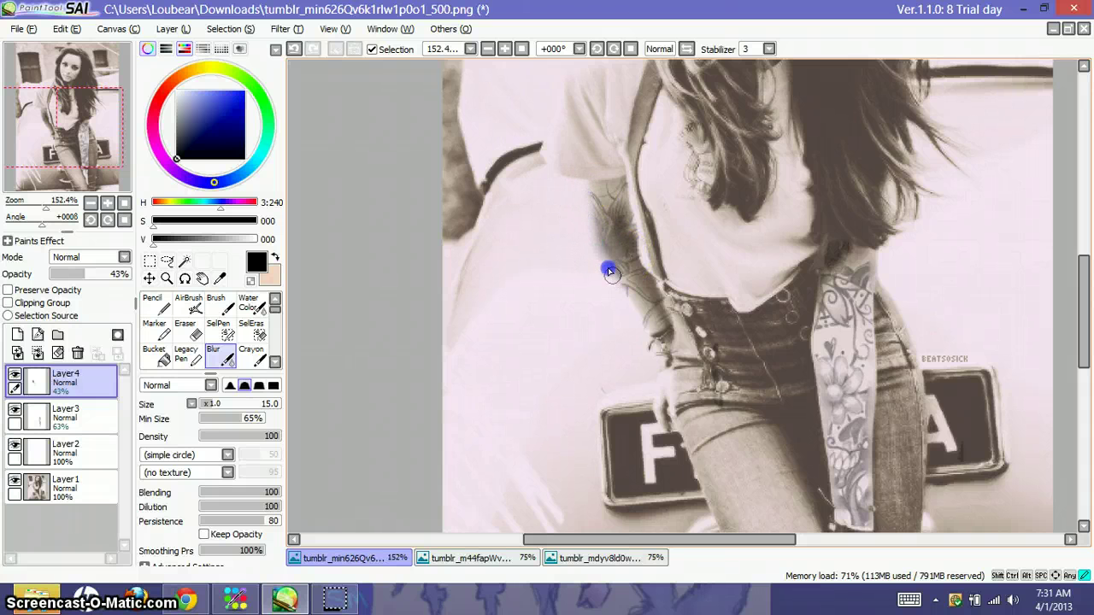
mouse_move(665, 278)
mouse_down()
mouse_move(632, 188)
mouse_move(641, 241)
mouse_up()
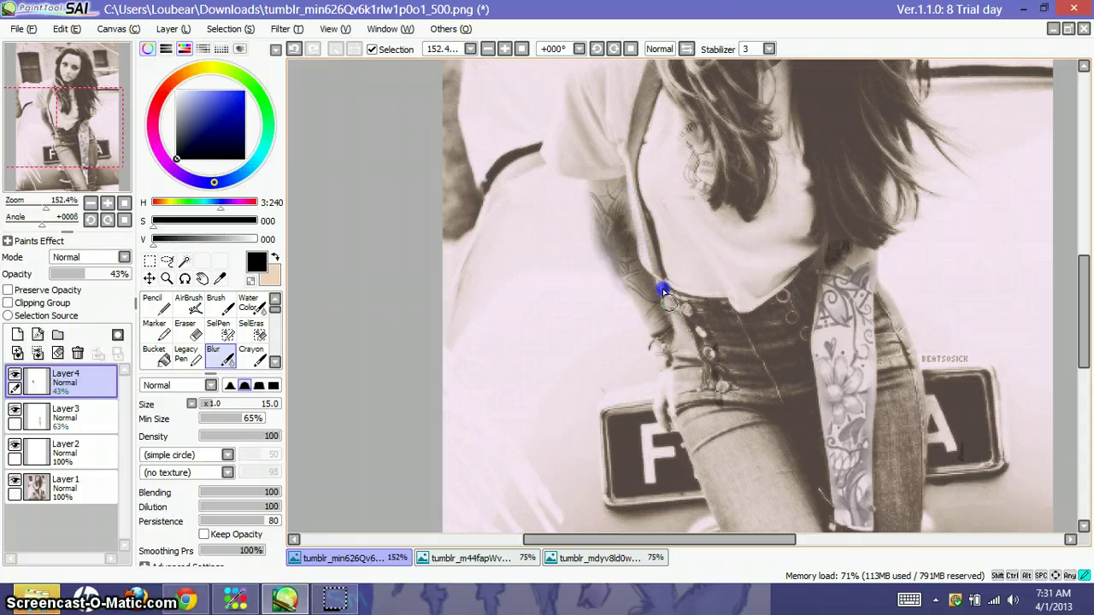
Erase the blurred tattoo edges that spill past both sides of the arm, down to the jeans
click(185, 330)
mouse_move(526, 193)
mouse_down()
mouse_move(571, 182)
mouse_move(592, 265)
mouse_move(571, 218)
mouse_move(584, 255)
mouse_move(632, 341)
mouse_move(595, 279)
mouse_move(632, 340)
mouse_up()
drag(651, 181, 652, 216)
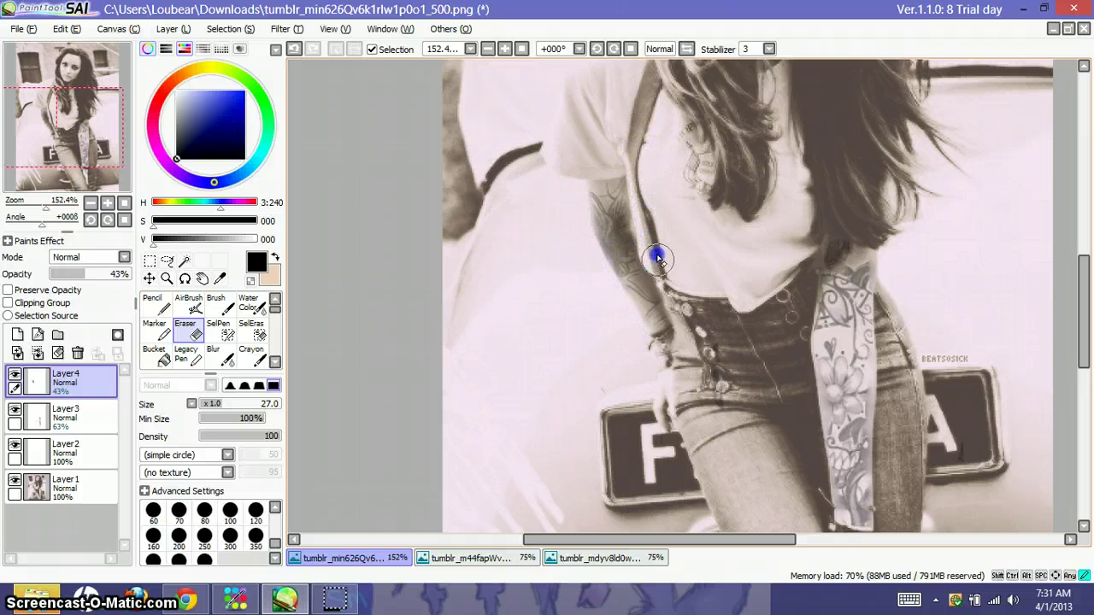
mouse_move(658, 259)
mouse_down()
mouse_move(689, 310)
mouse_move(704, 381)
mouse_up()
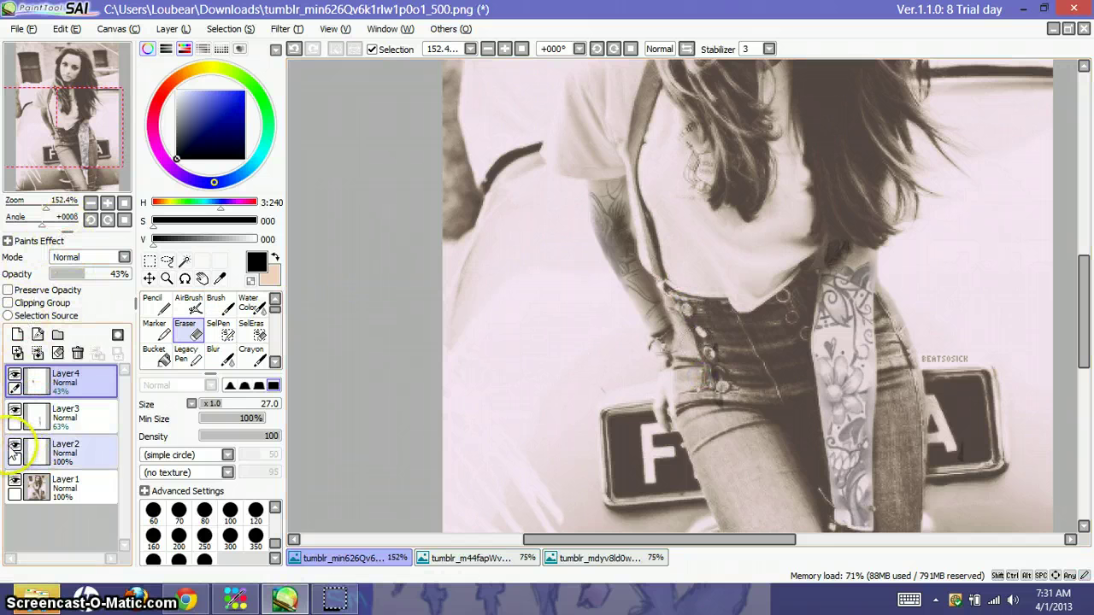
Delete the unused Layer2 and add a new empty layer above Layer4
click(44, 450)
click(77, 353)
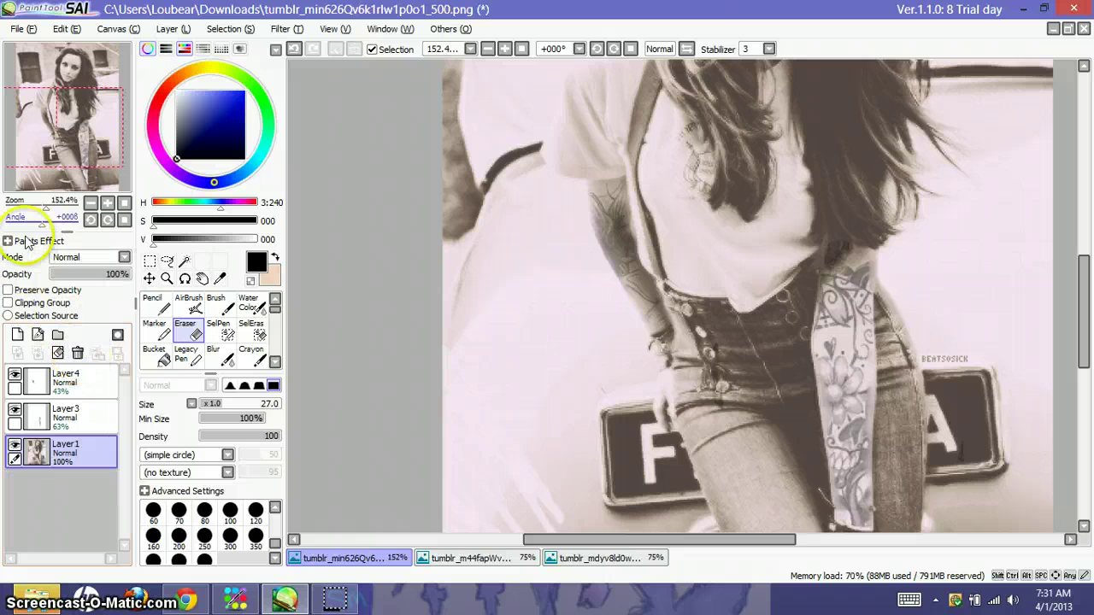
mouse_move(52, 207)
mouse_down()
mouse_move(39, 209)
mouse_move(59, 204)
mouse_up()
click(56, 142)
drag(66, 139, 77, 102)
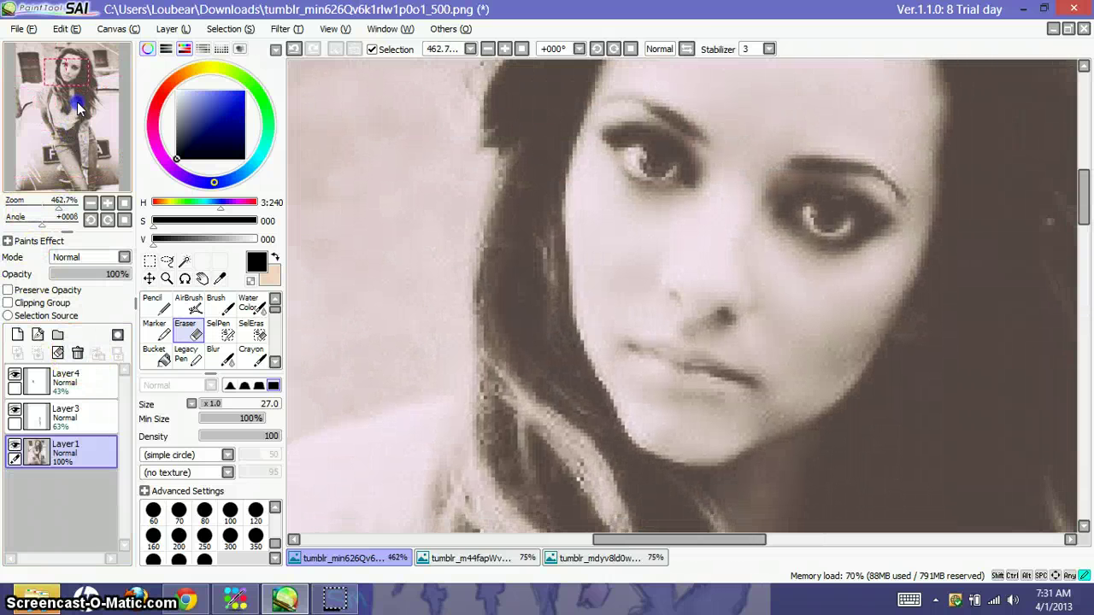
drag(55, 204, 62, 178)
click(38, 381)
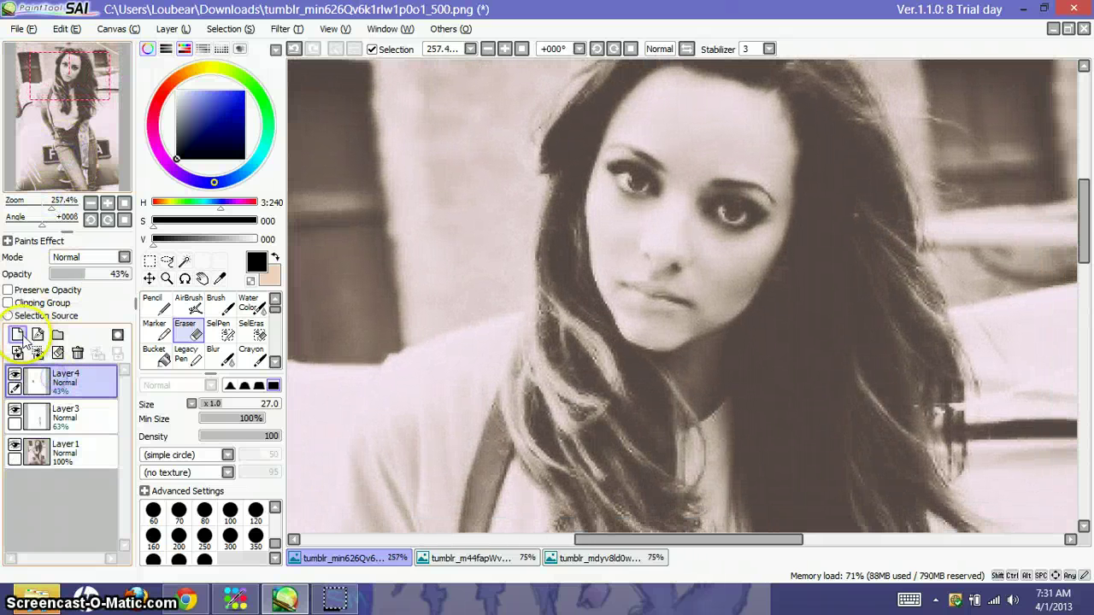
click(18, 335)
Draw black eyeliner along the upper lids of both eyes with the Brush tool at size 1.7
click(218, 306)
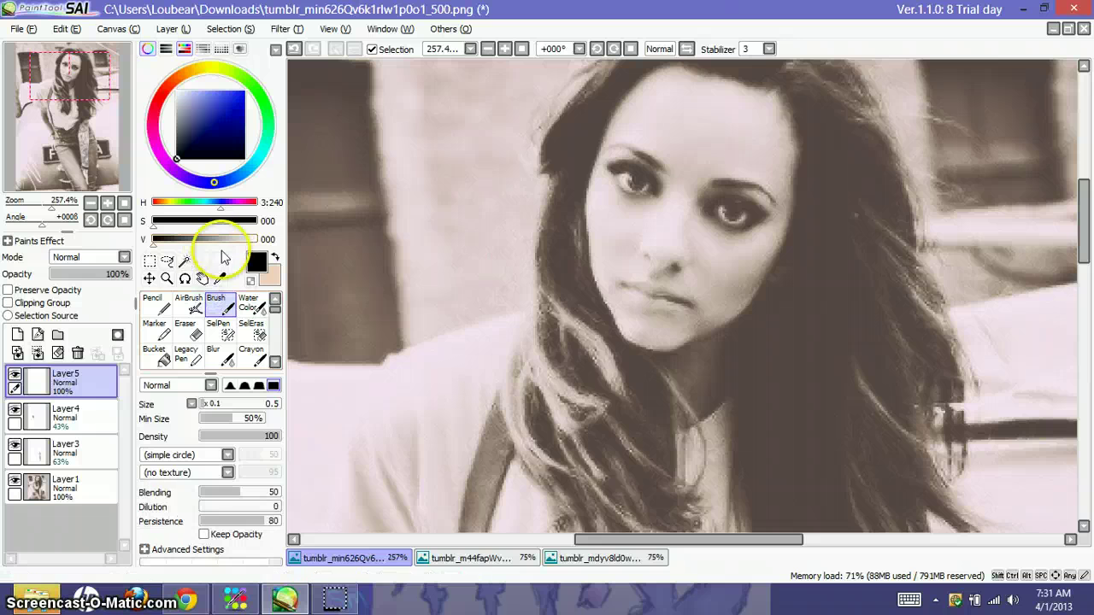
click(211, 402)
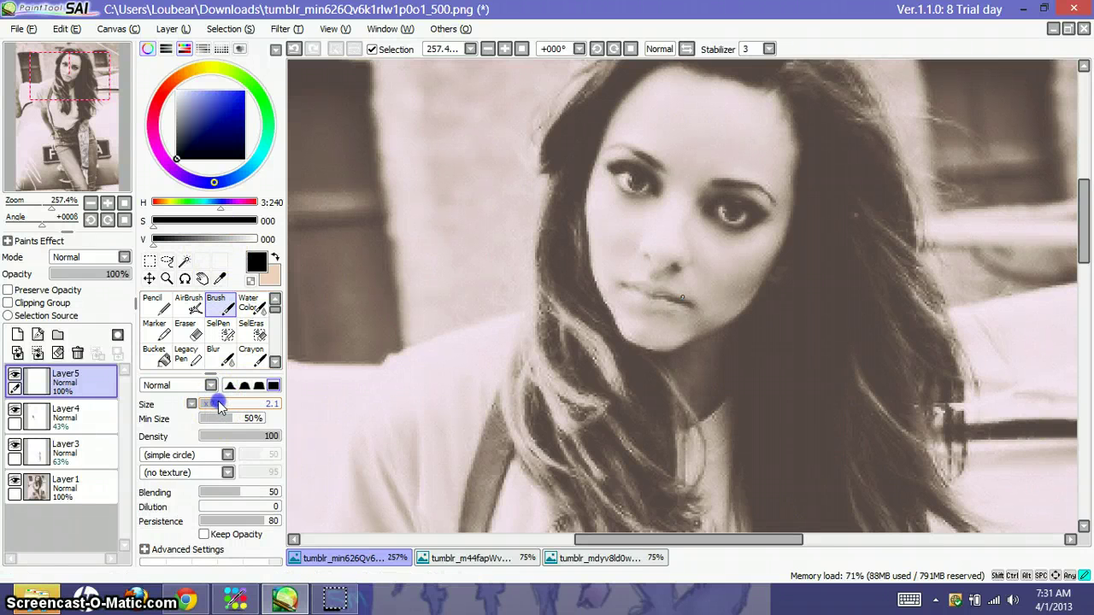
click(713, 210)
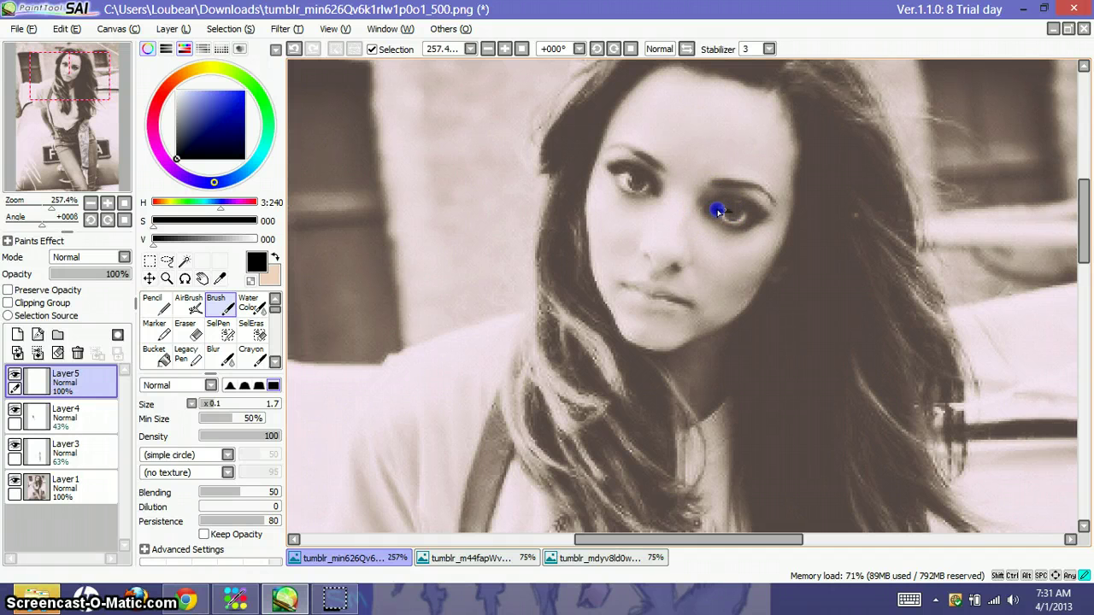
drag(739, 212, 736, 212)
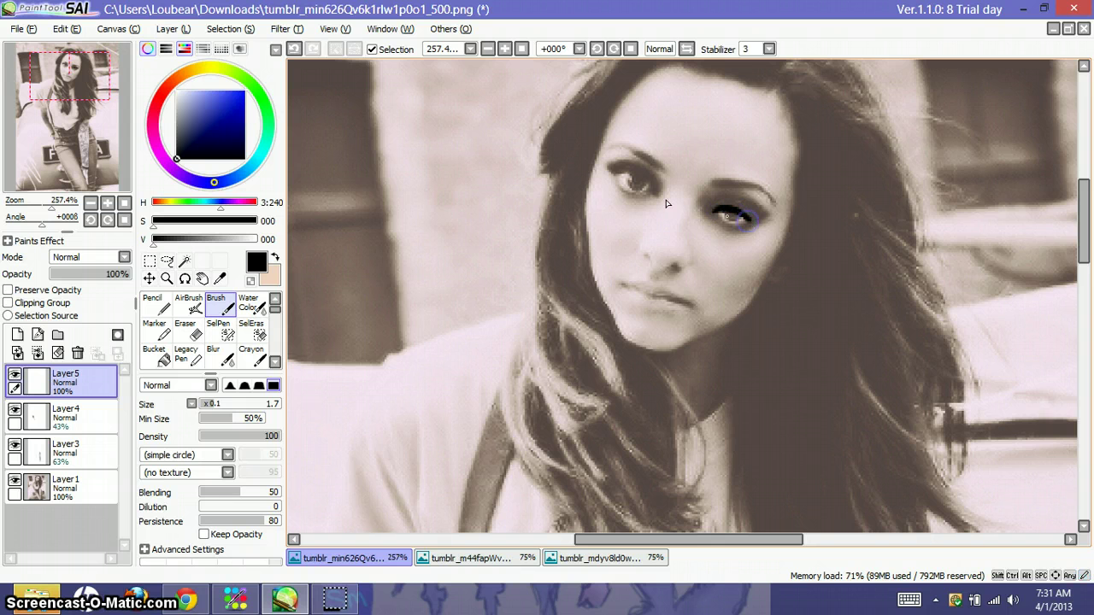
click(628, 178)
drag(636, 176, 628, 175)
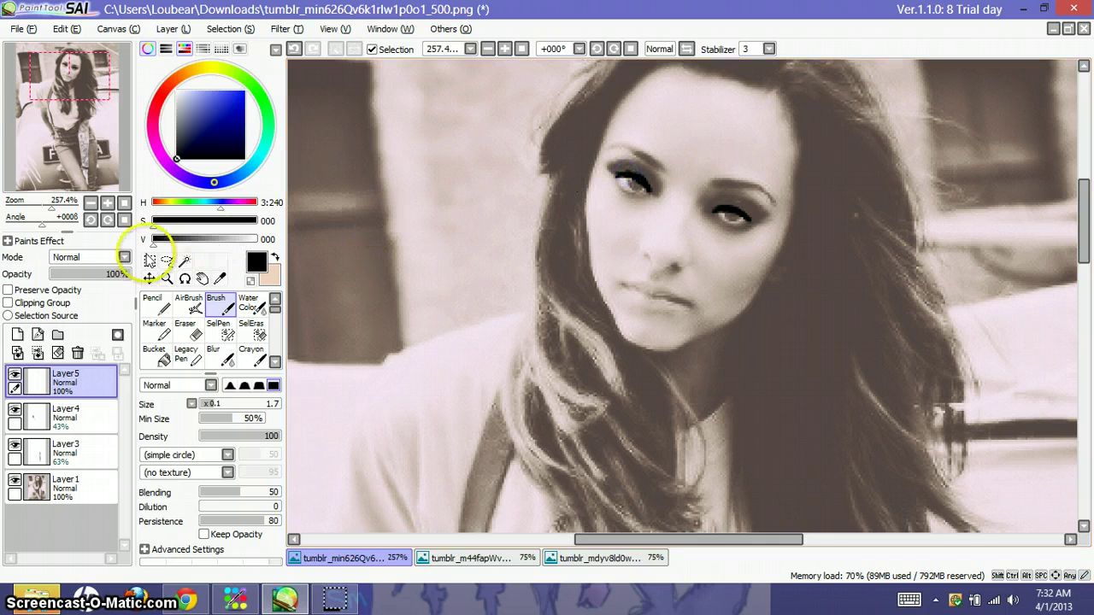
Try the Overlay and Multiply blending modes on the eyeliner layer
click(94, 257)
click(83, 310)
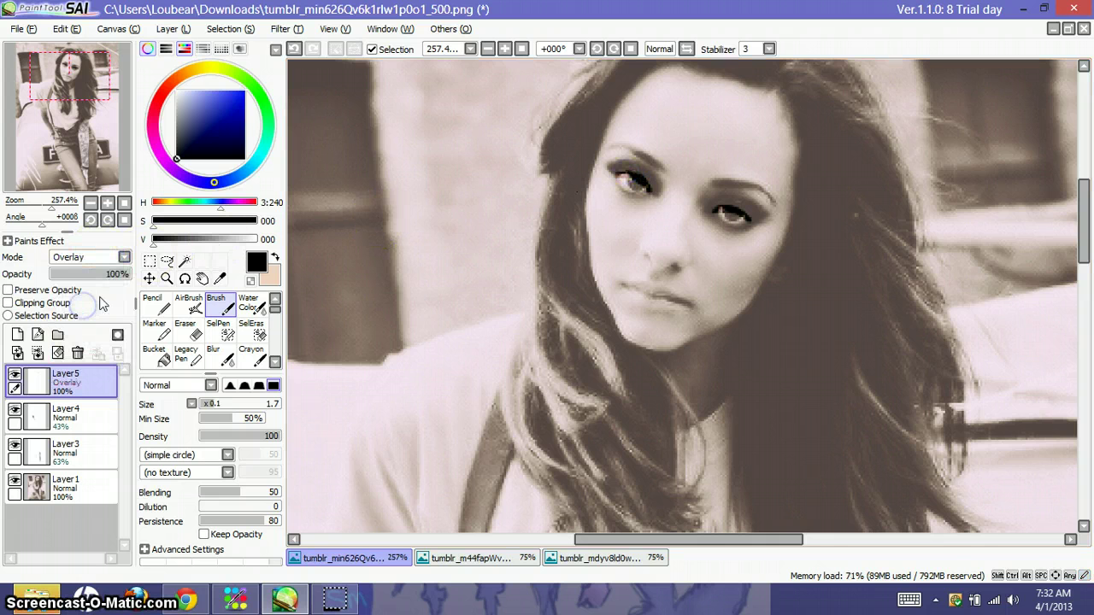
click(101, 258)
click(86, 284)
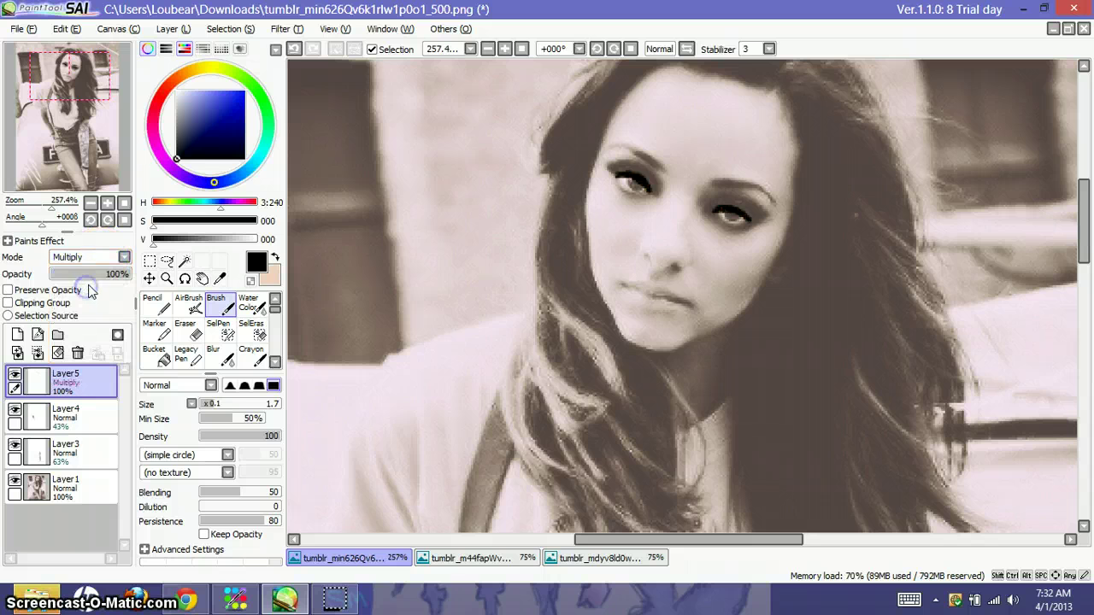
Soften the eyeliner on both eyes with the Blur tool at size 15
click(212, 355)
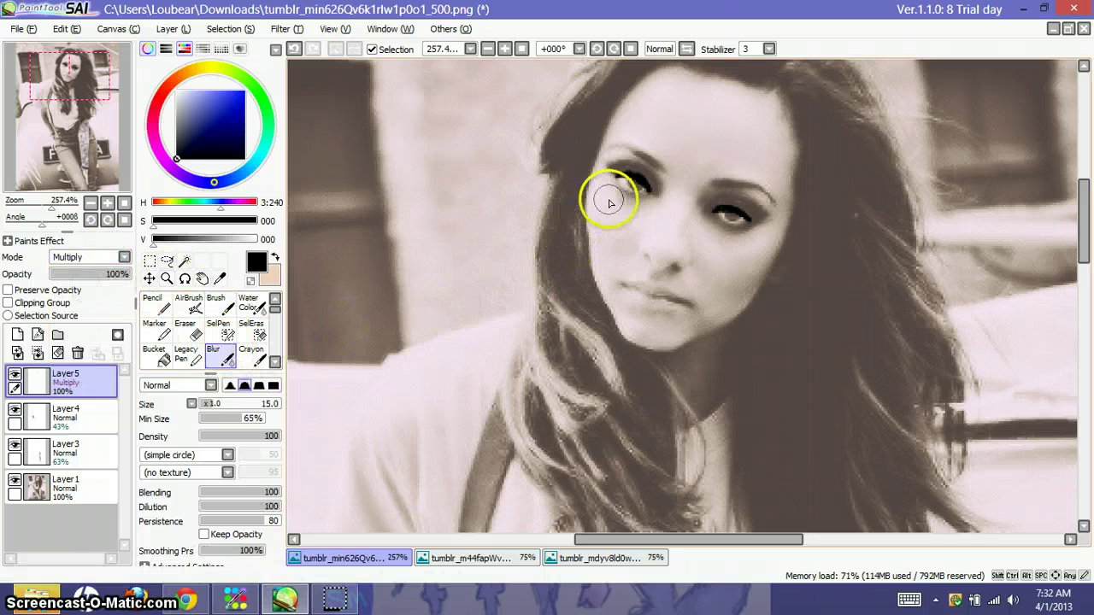
mouse_move(609, 193)
mouse_down()
mouse_move(624, 195)
mouse_move(630, 178)
mouse_move(599, 179)
mouse_move(665, 195)
mouse_up()
drag(723, 218, 751, 222)
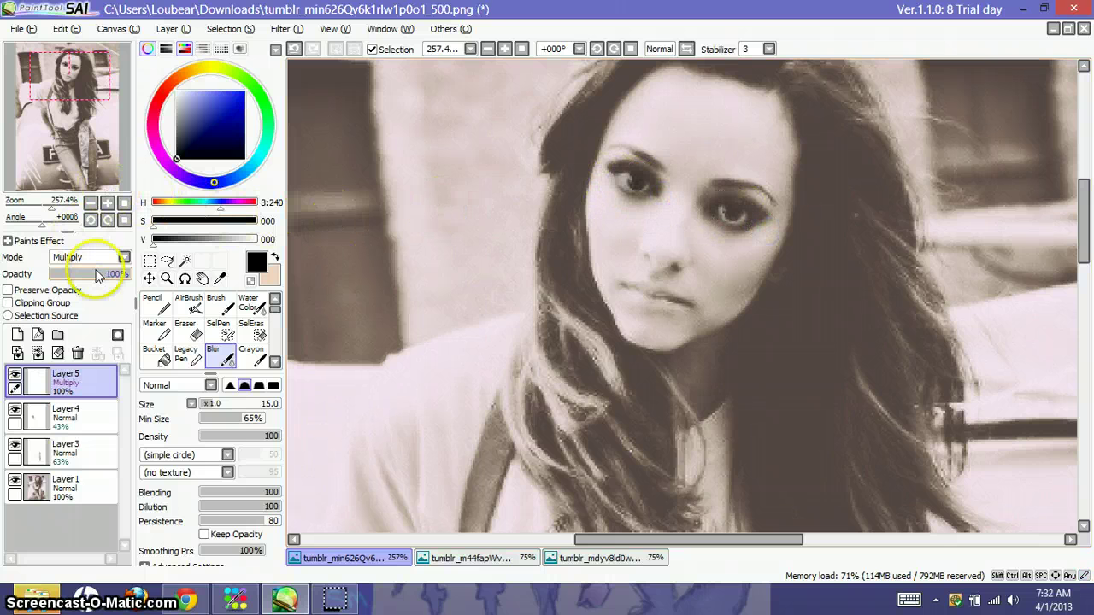
Set the eyeliner layer's blending mode to Shade and its opacity to 22%
click(124, 274)
drag(124, 274, 61, 269)
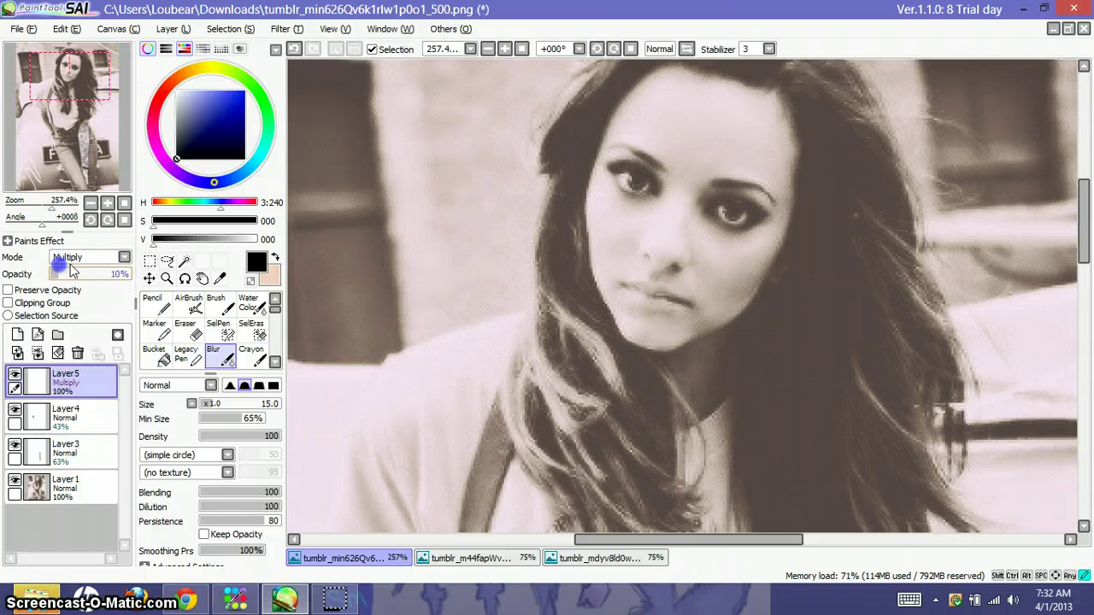
click(99, 251)
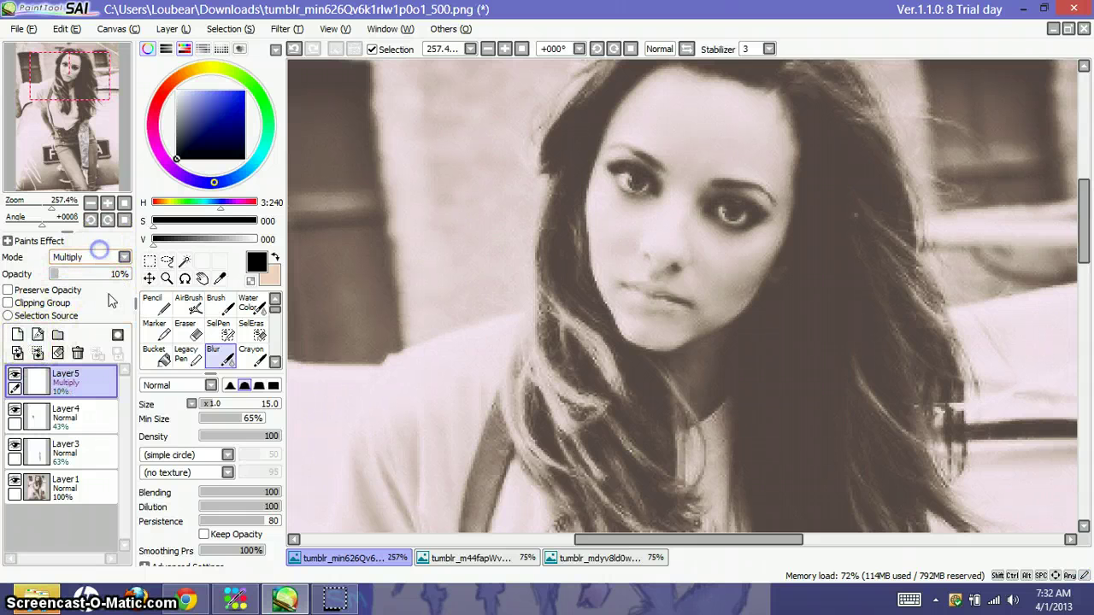
click(86, 257)
click(84, 313)
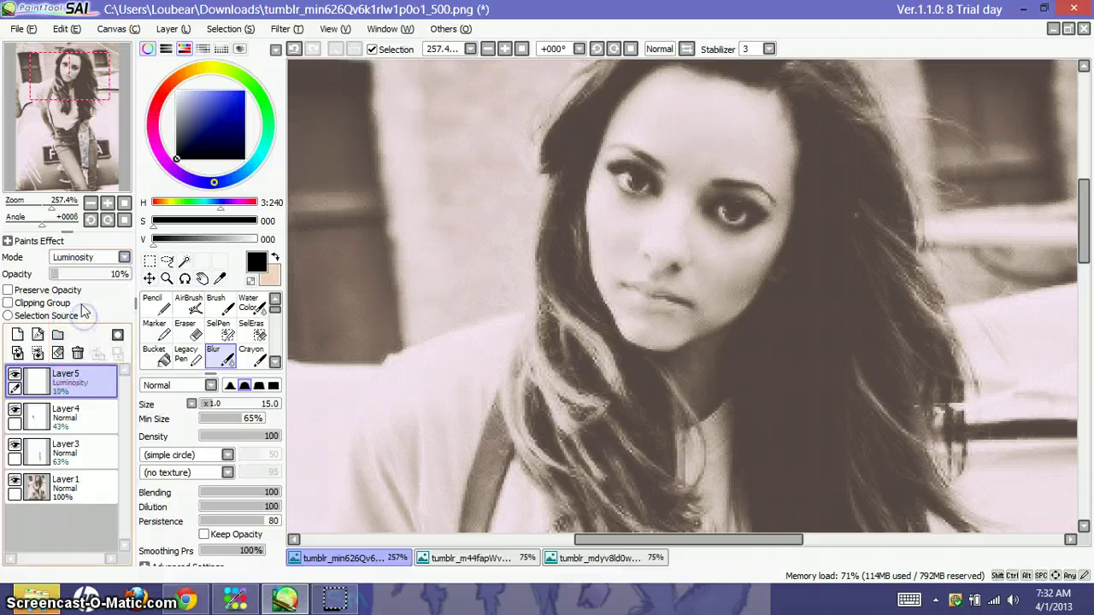
click(85, 256)
click(82, 326)
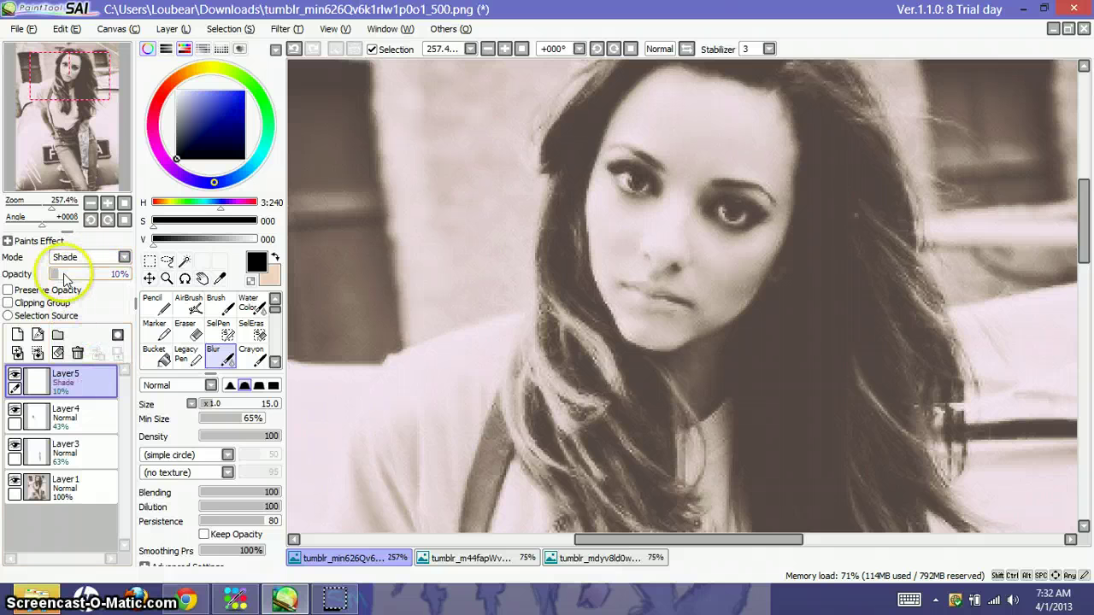
mouse_move(65, 275)
mouse_down()
mouse_move(119, 273)
mouse_move(85, 275)
mouse_up()
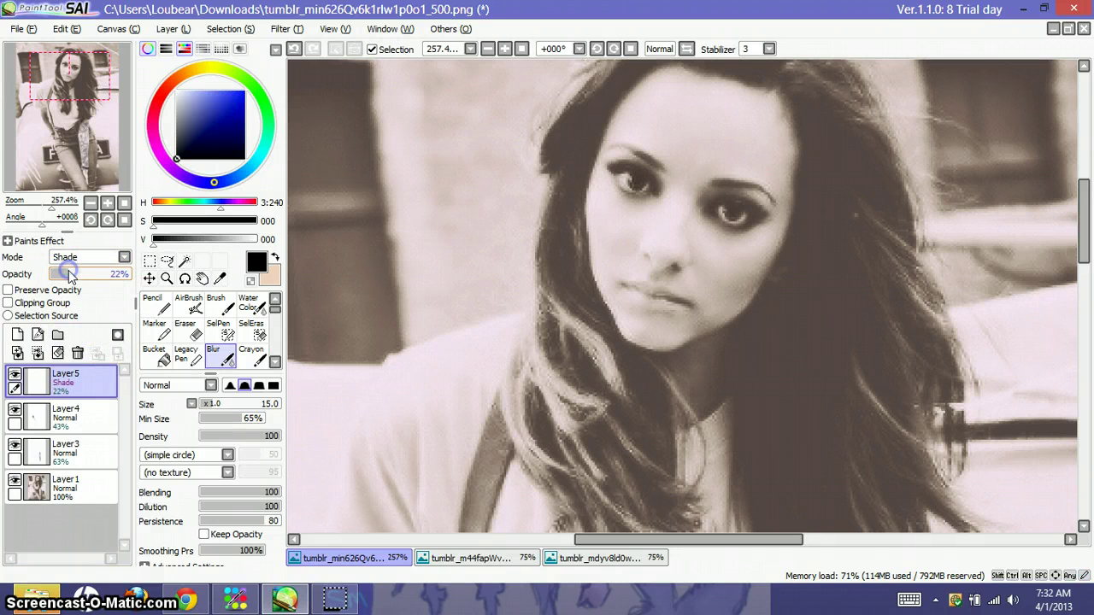
Add a new layer for the lips and set the AirBrush to size 6 with a light pink, saturation 108 and value 255
click(17, 334)
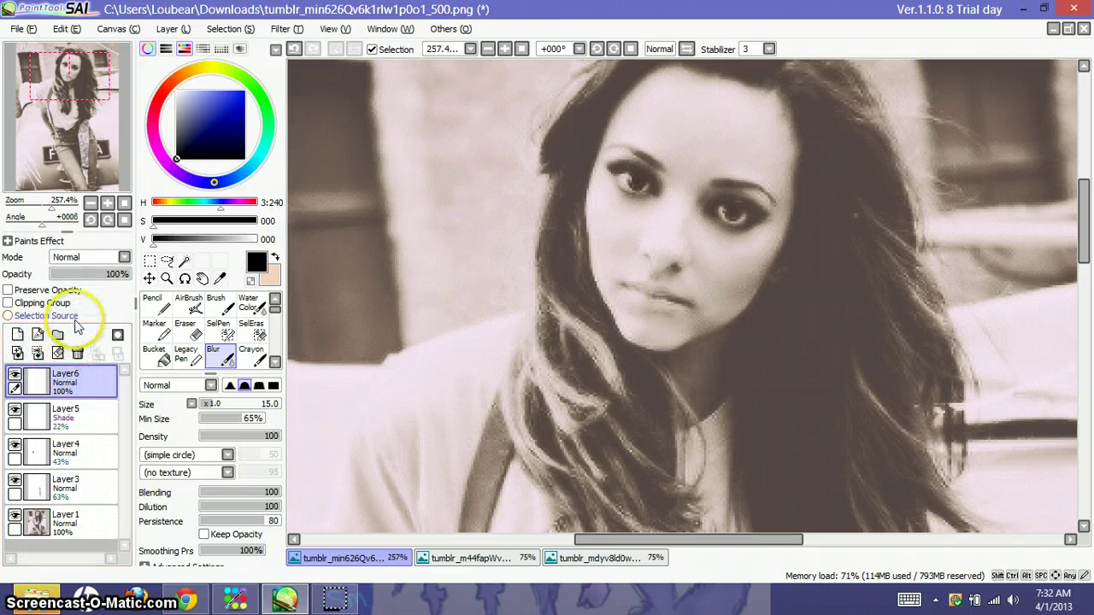
click(191, 302)
click(253, 238)
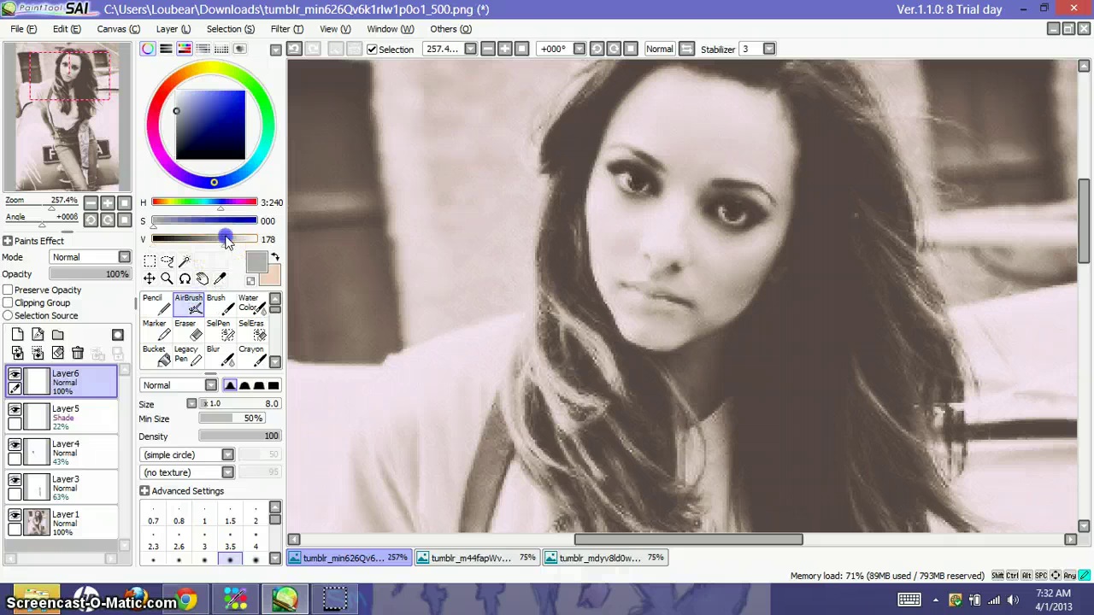
click(233, 221)
mouse_move(221, 209)
mouse_down()
mouse_move(246, 211)
mouse_move(197, 225)
mouse_up()
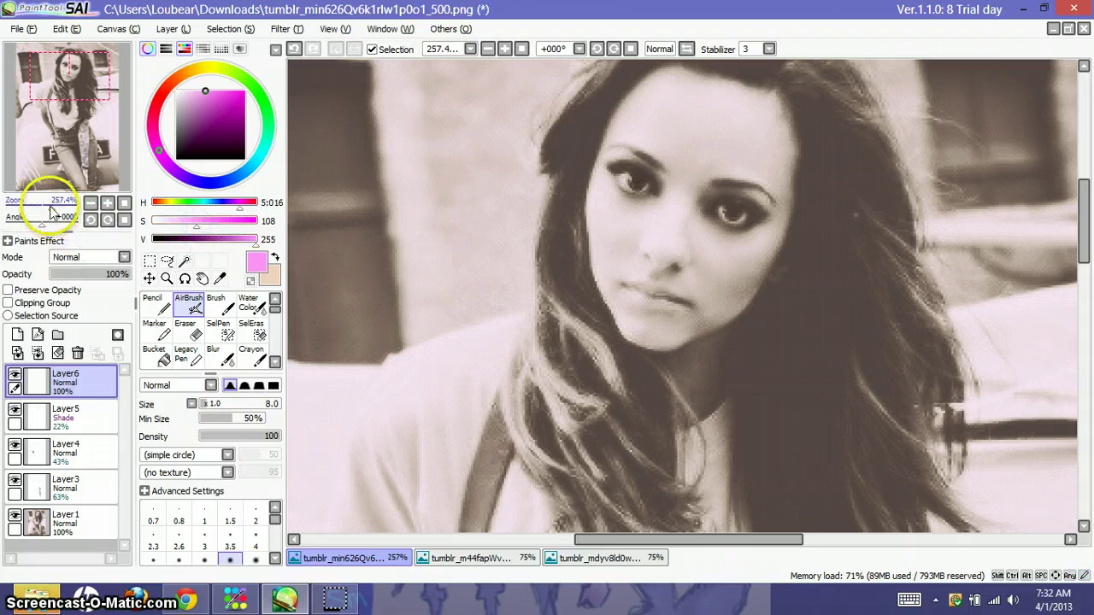
drag(51, 208, 58, 205)
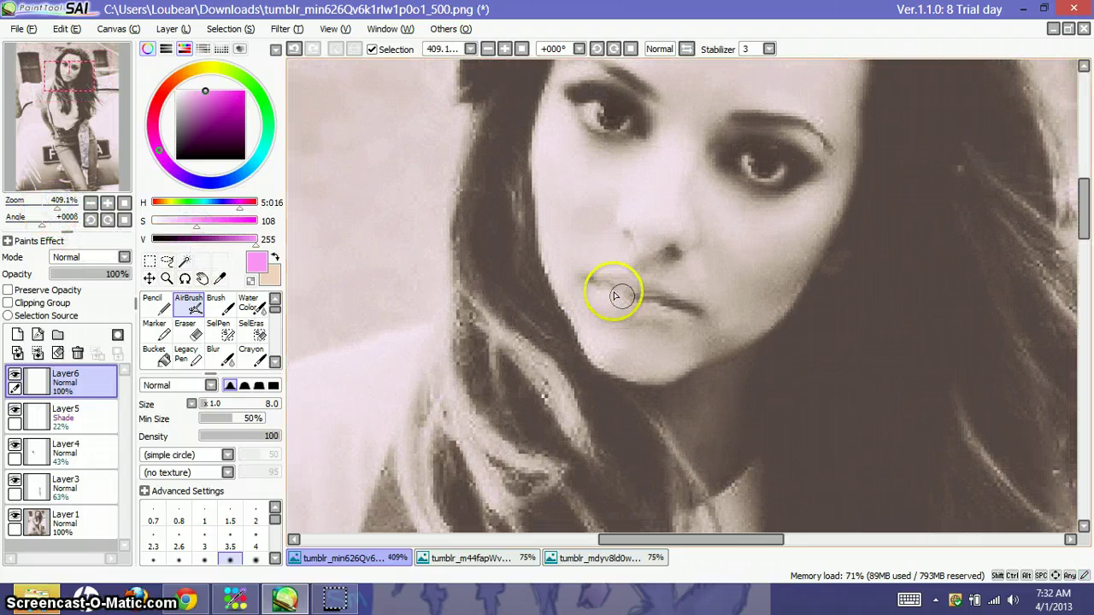
click(210, 403)
drag(212, 407, 208, 405)
drag(522, 294, 606, 290)
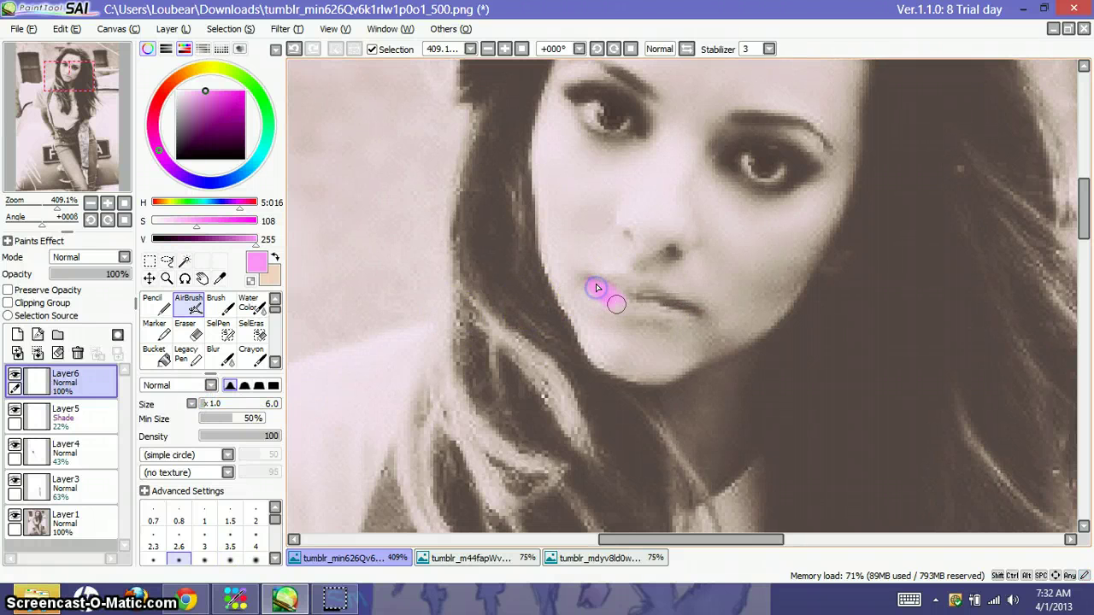
mouse_move(606, 293)
mouse_down()
mouse_move(681, 320)
mouse_move(600, 277)
mouse_move(643, 298)
mouse_move(630, 285)
mouse_move(641, 296)
mouse_move(666, 290)
mouse_up()
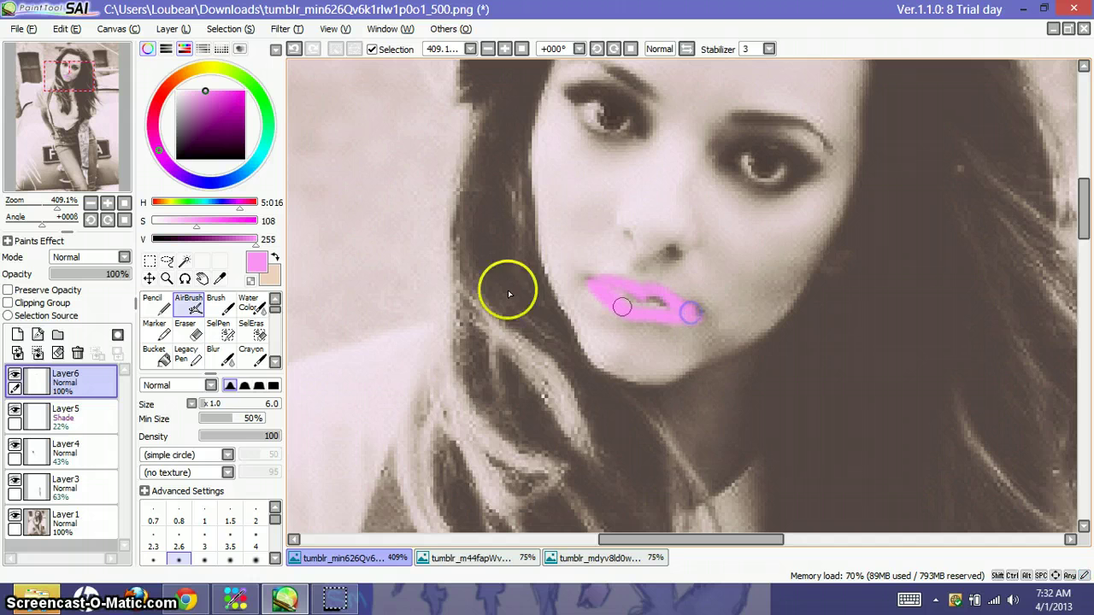
click(196, 329)
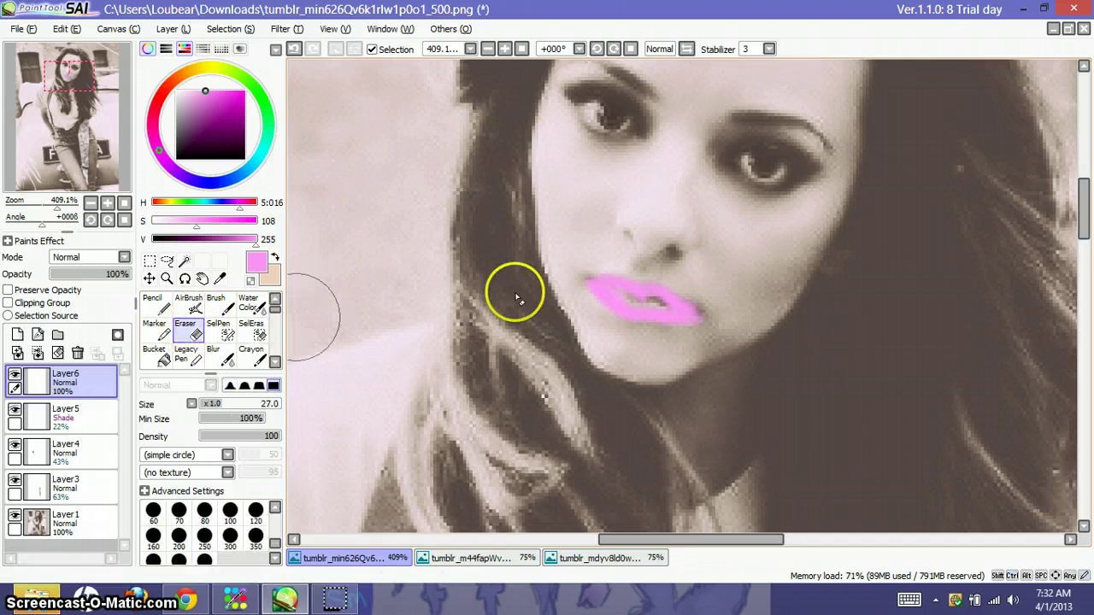
mouse_move(518, 293)
mouse_down()
mouse_move(715, 317)
mouse_move(683, 312)
mouse_up()
Paint the woman's lips light pink on the new layer with the AirBrush, from one mouth corner to the other
drag(67, 218, 49, 214)
click(189, 305)
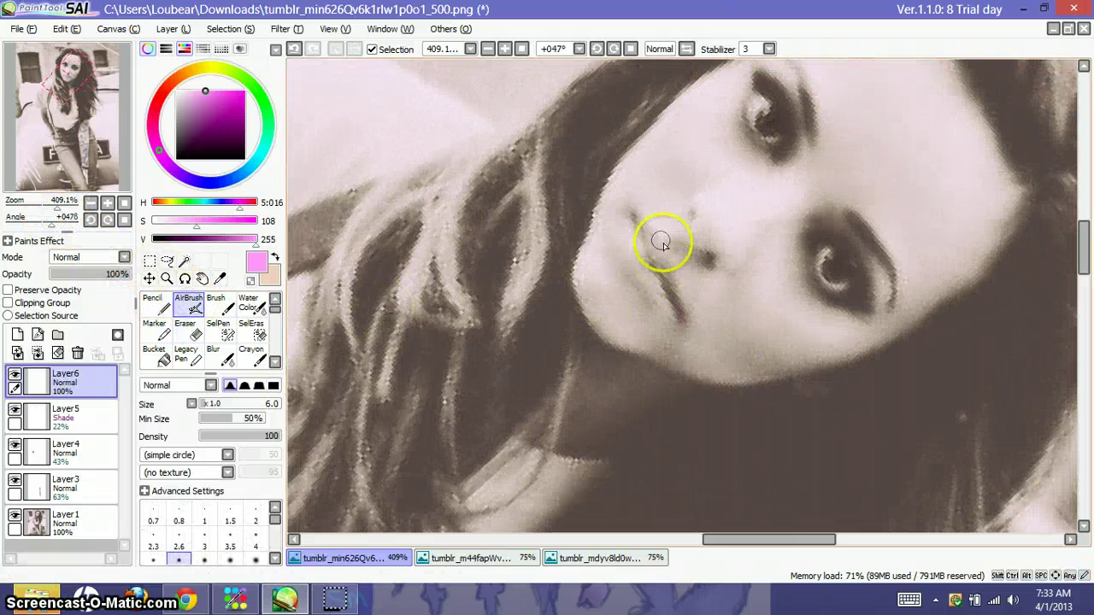
drag(632, 243, 652, 289)
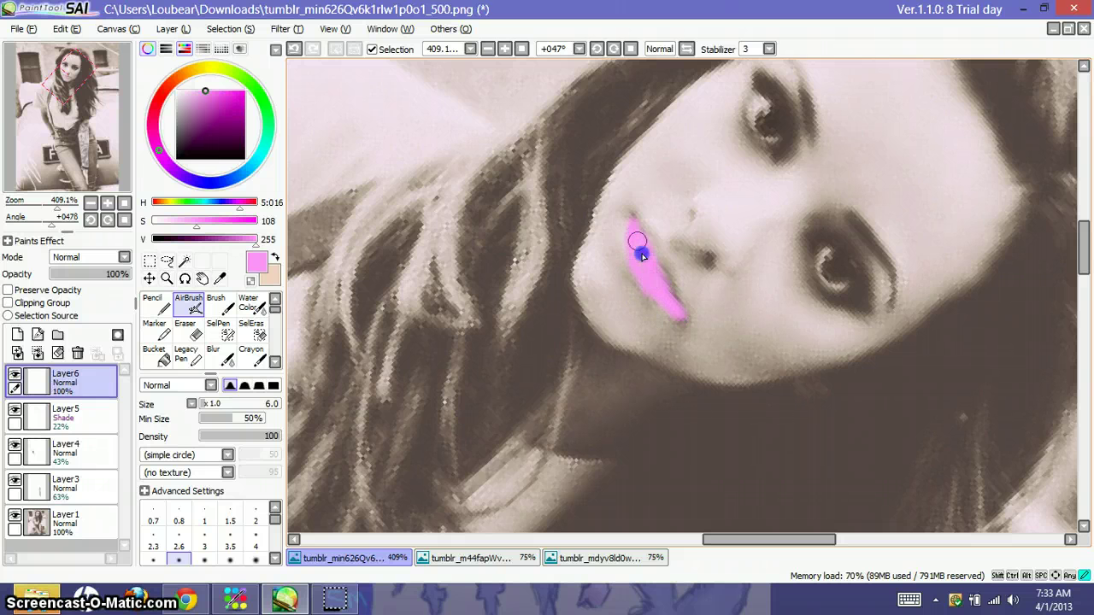
drag(632, 220, 681, 308)
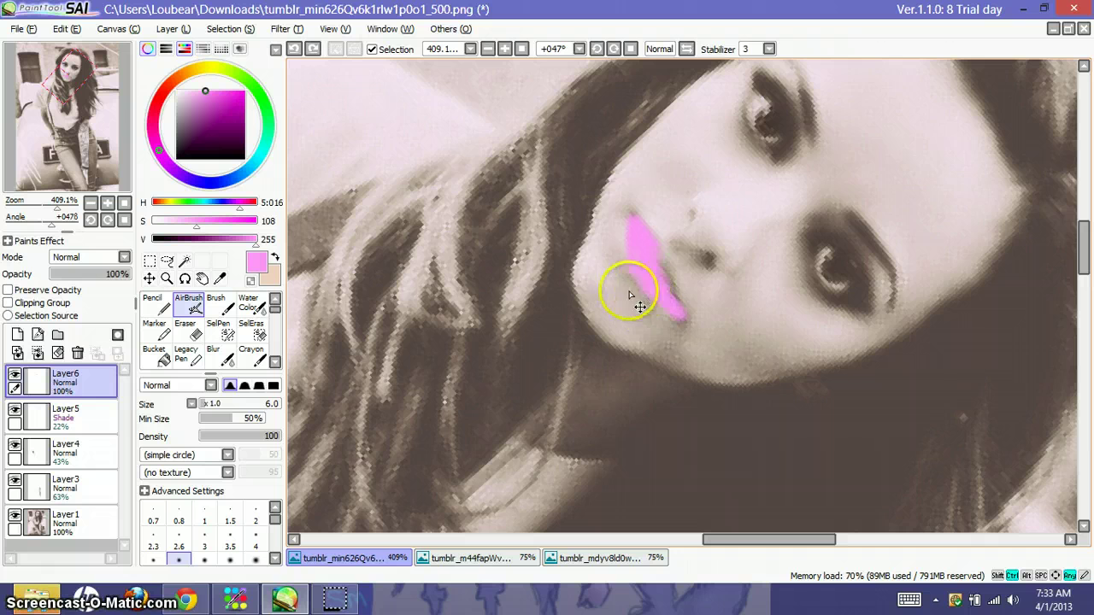
Reduce the AirBrush size to 3 and fill in the upper lip's edge and the remaining gaps in pink
click(192, 404)
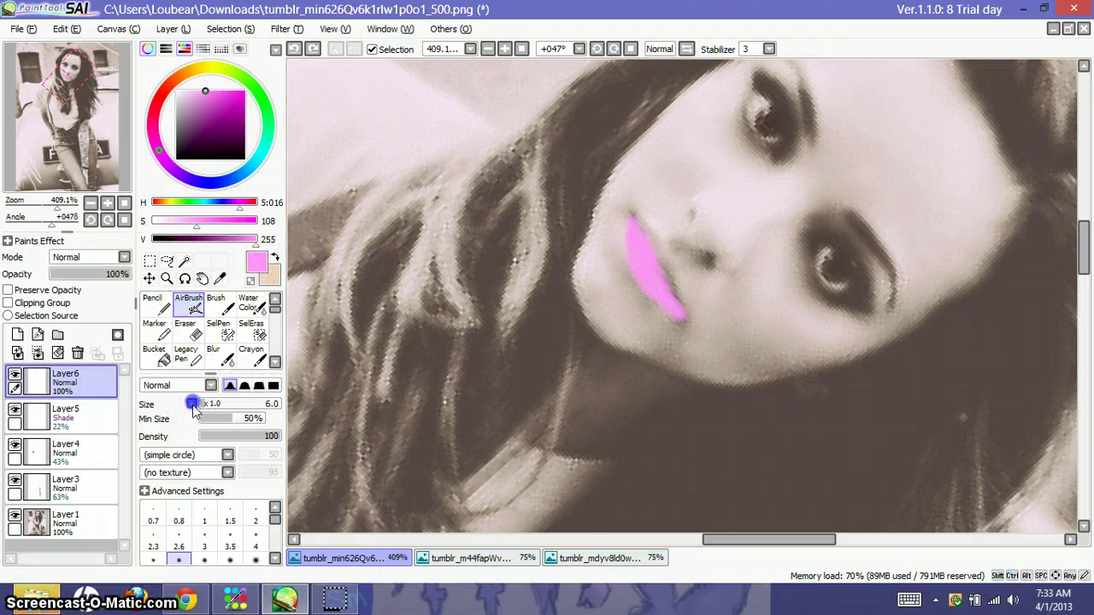
click(215, 446)
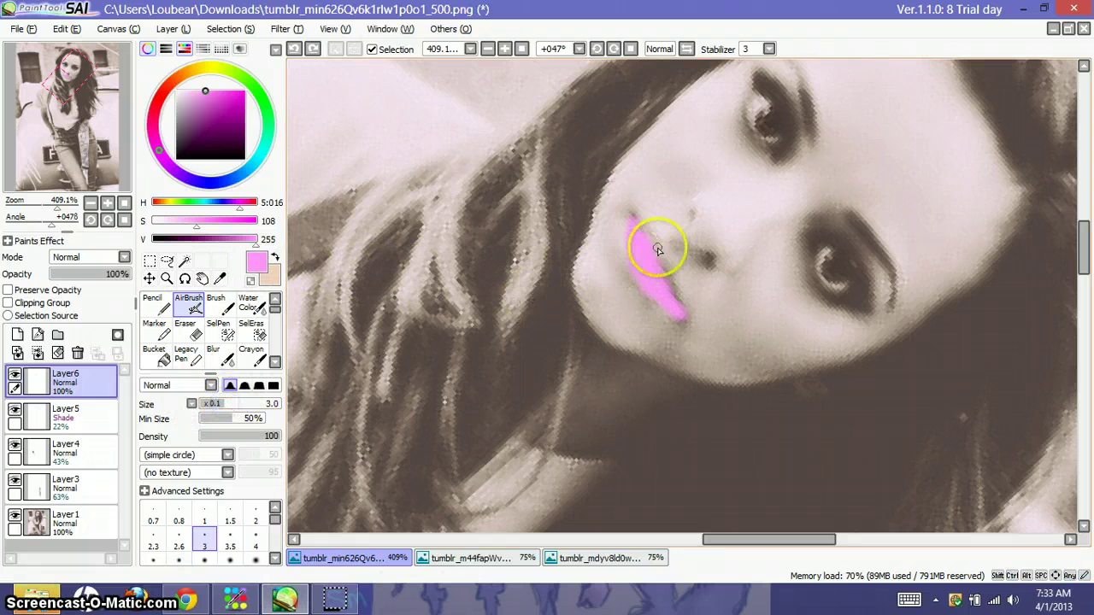
drag(659, 245, 659, 246)
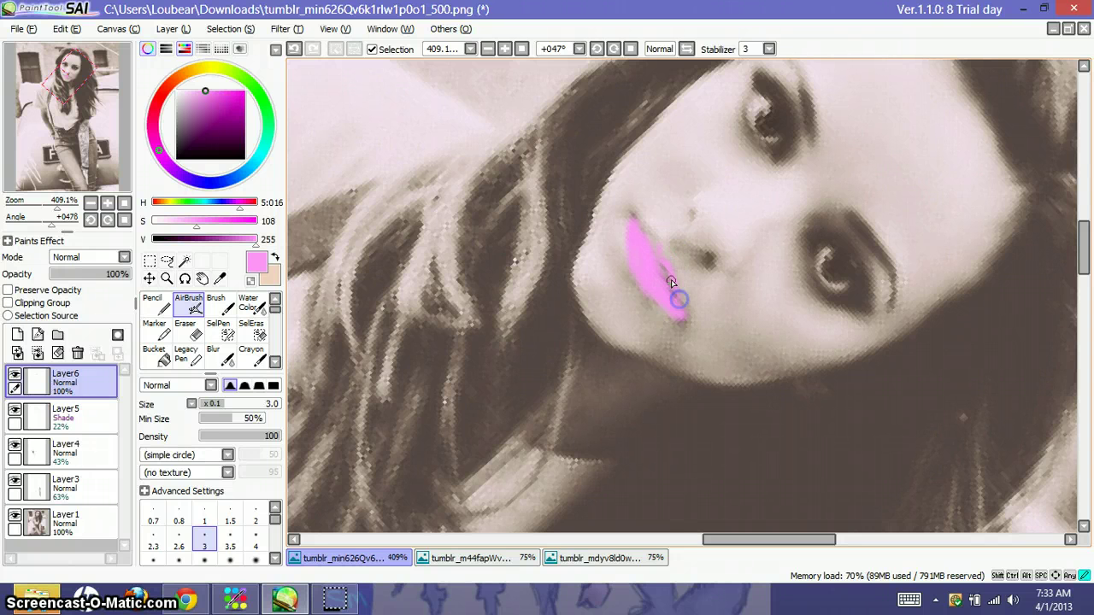
drag(673, 294, 669, 280)
drag(645, 222, 649, 237)
drag(642, 219, 662, 282)
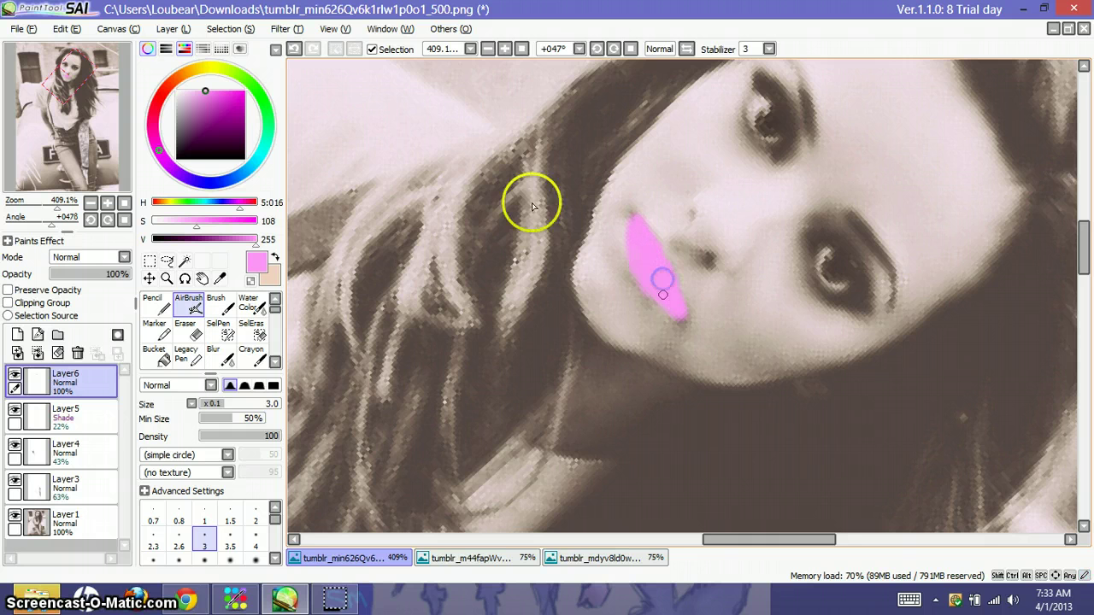
Set the lip colour layer's blending mode to Multiply
click(89, 256)
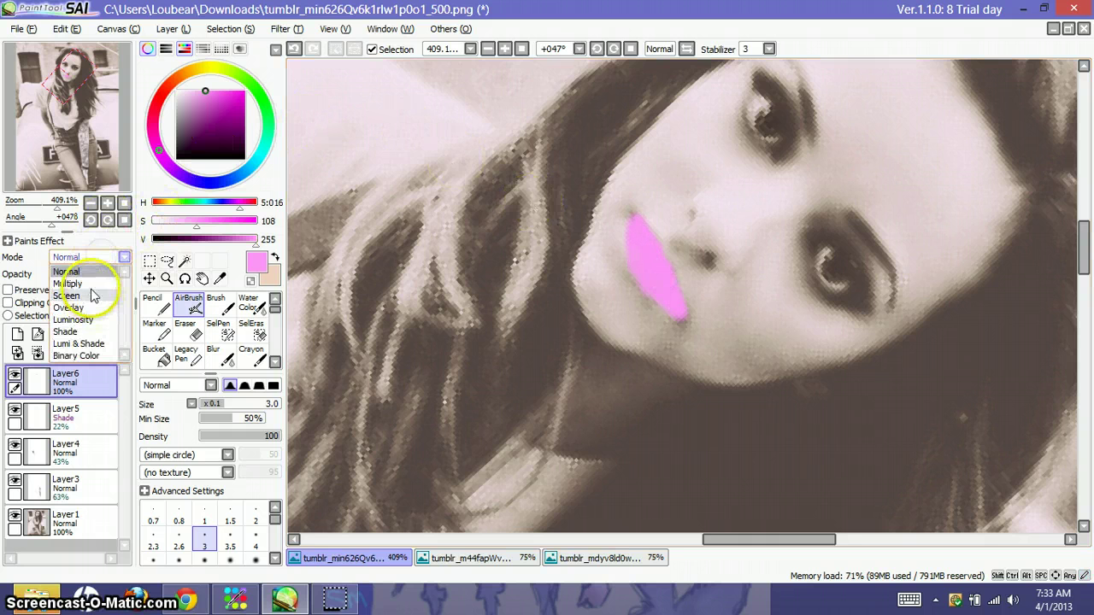
click(96, 288)
click(109, 255)
Adjust the lip colour layer to hue +18, saturation 0 and luminescence +49, and lower its opacity to 60%
click(280, 28)
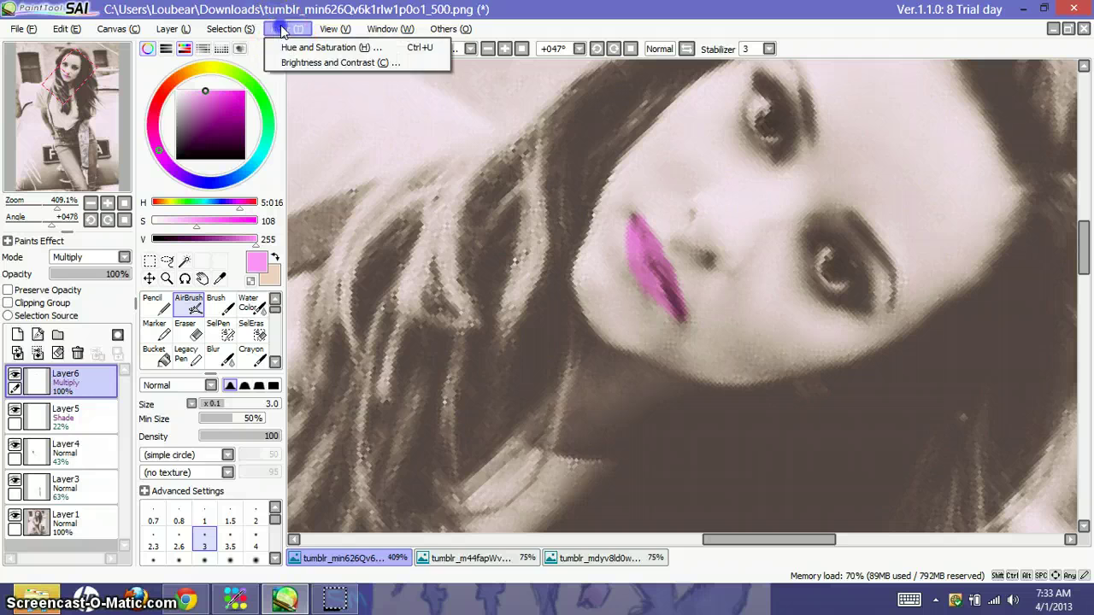
click(316, 44)
mouse_move(299, 152)
mouse_down()
mouse_move(342, 154)
mouse_move(305, 157)
mouse_up()
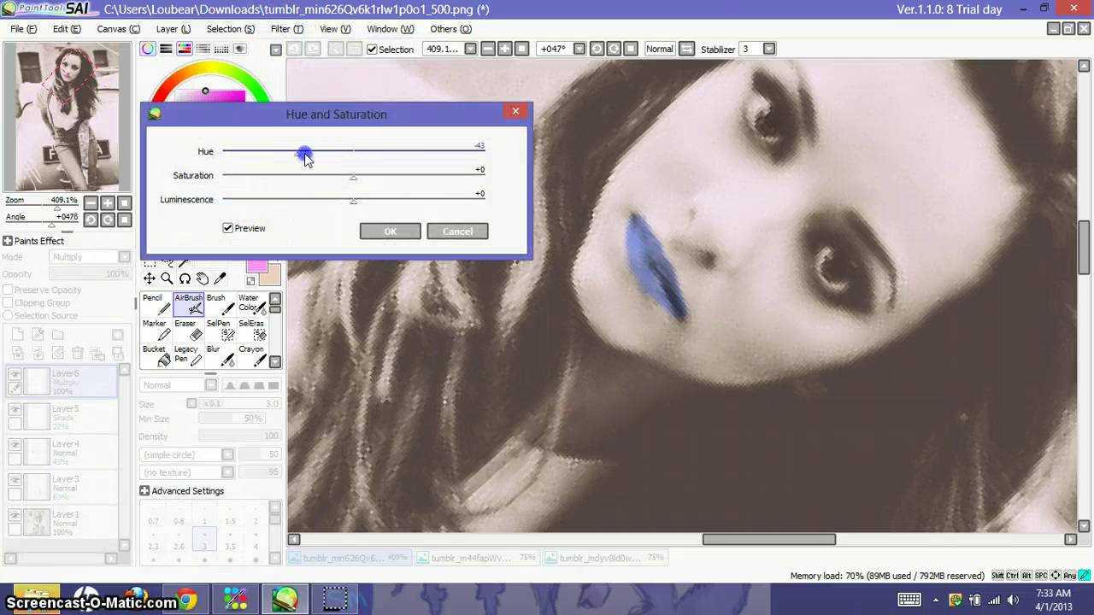
drag(378, 160, 441, 184)
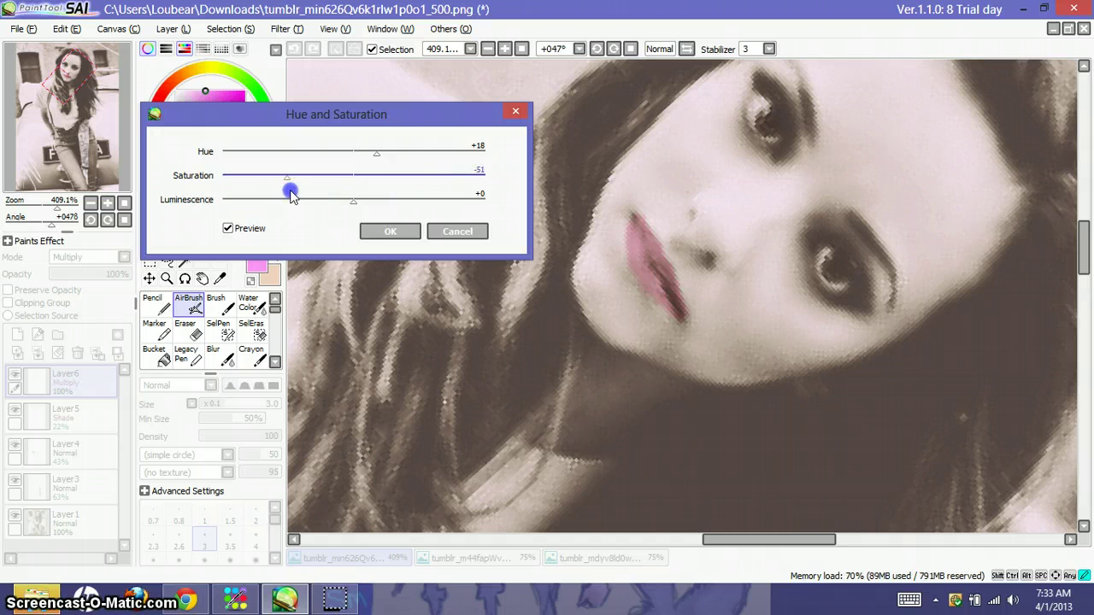
drag(354, 202, 422, 204)
click(389, 231)
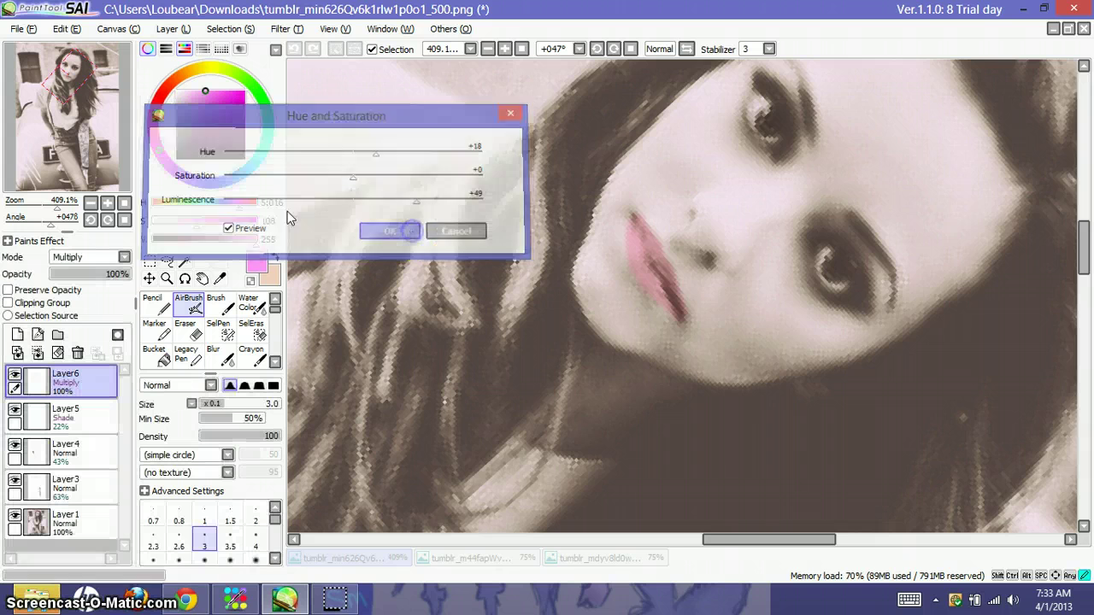
click(107, 220)
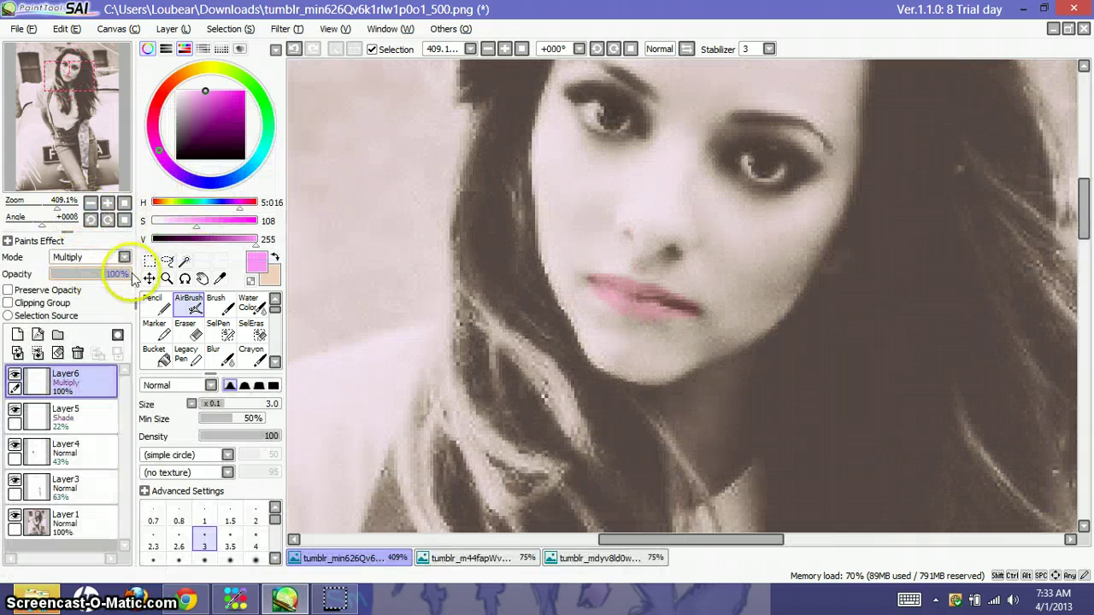
drag(129, 274, 100, 280)
Add a new layer and paint small white highlights on the lips with the Brush at size 1.7
click(17, 334)
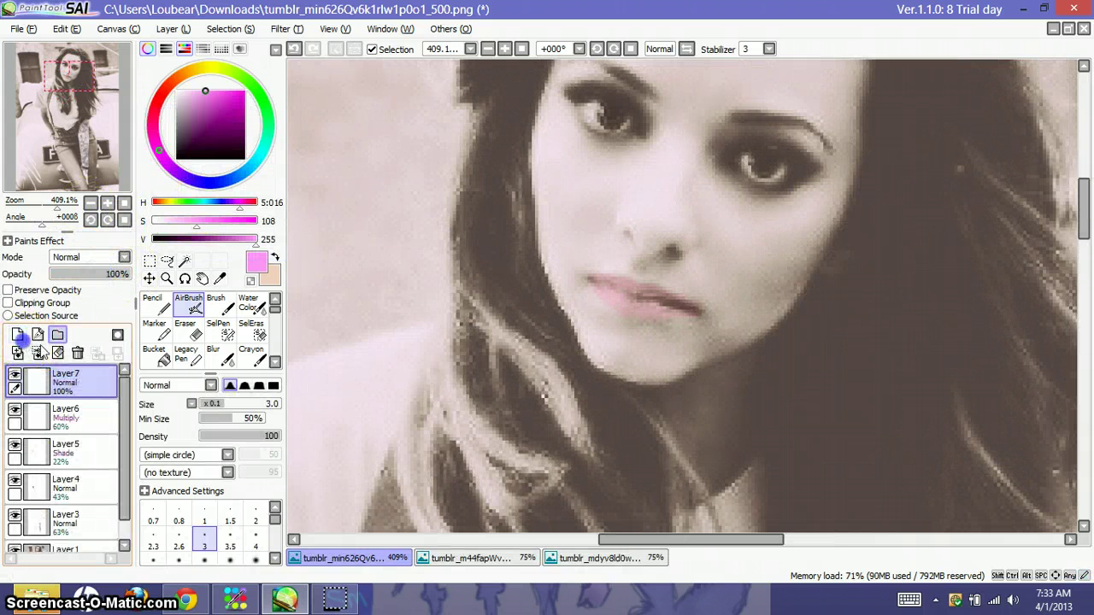
click(215, 304)
click(229, 242)
drag(227, 238, 277, 240)
drag(195, 221, 112, 231)
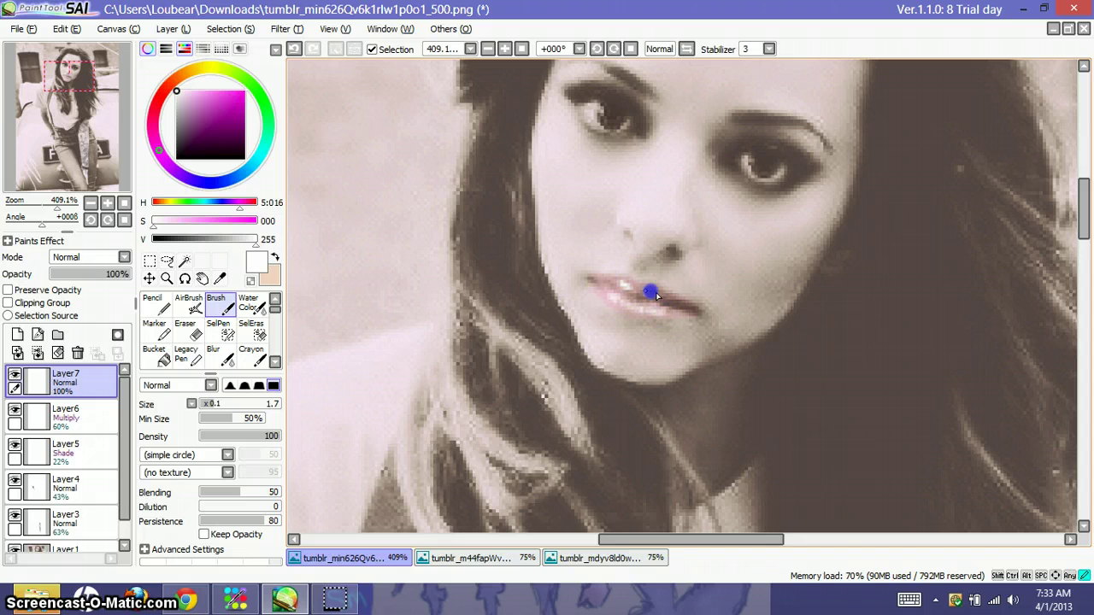
Try Luminosity, Overlay and Normal blending modes on the lip highlight layer, reducing the opacity to 45% in Normal
click(91, 257)
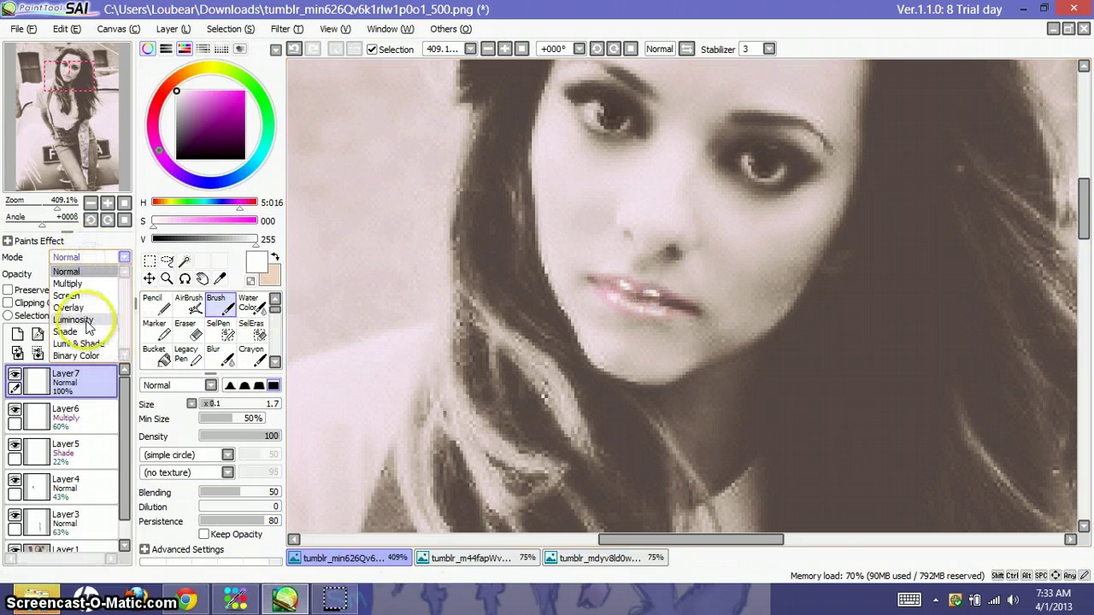
click(95, 313)
click(93, 257)
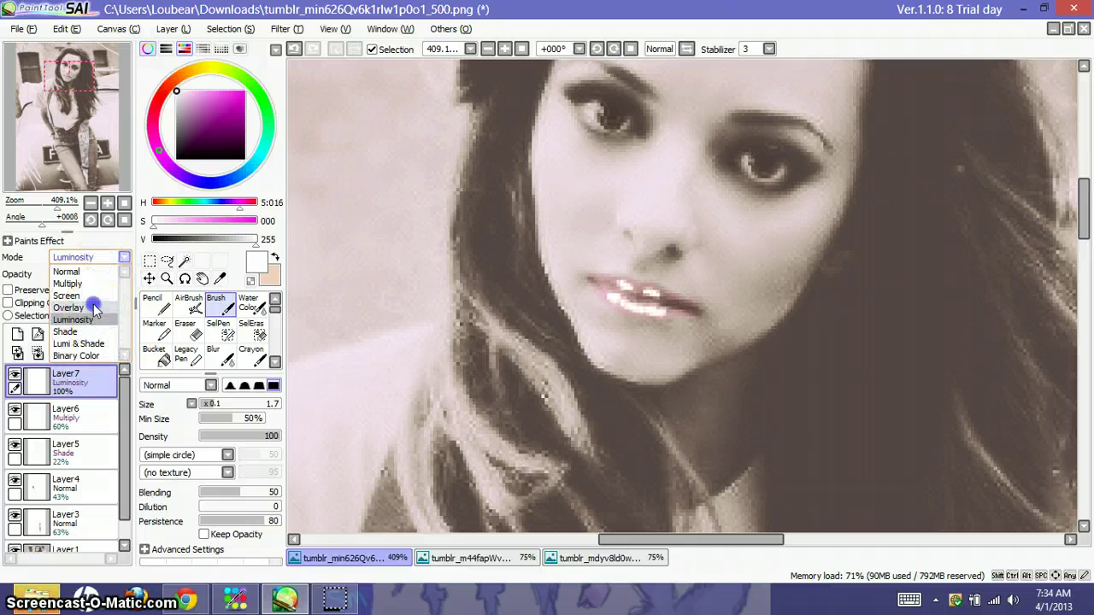
click(100, 306)
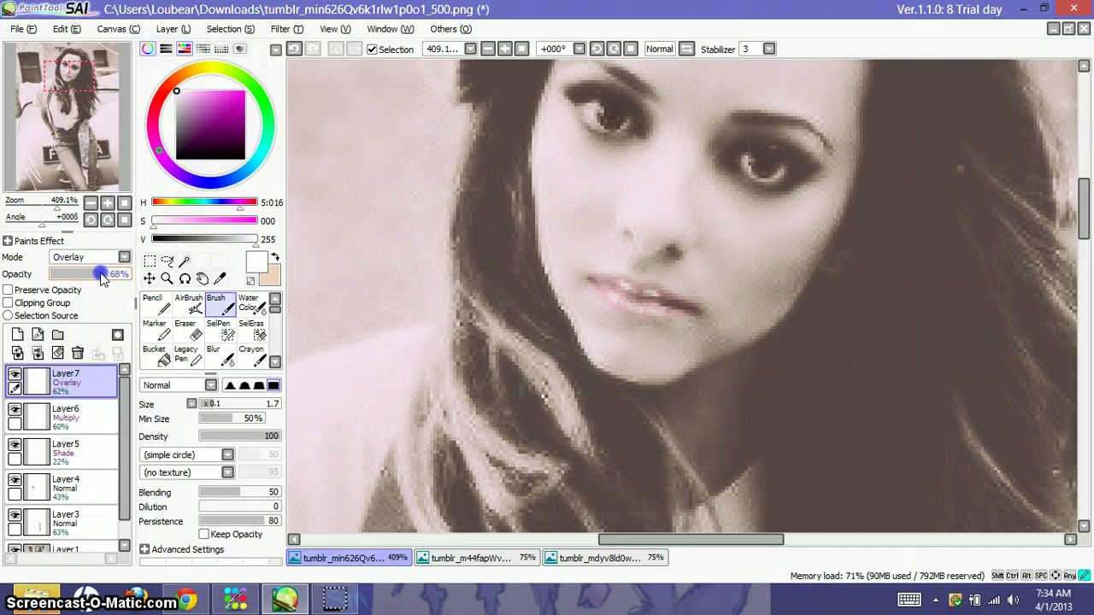
click(93, 258)
click(96, 272)
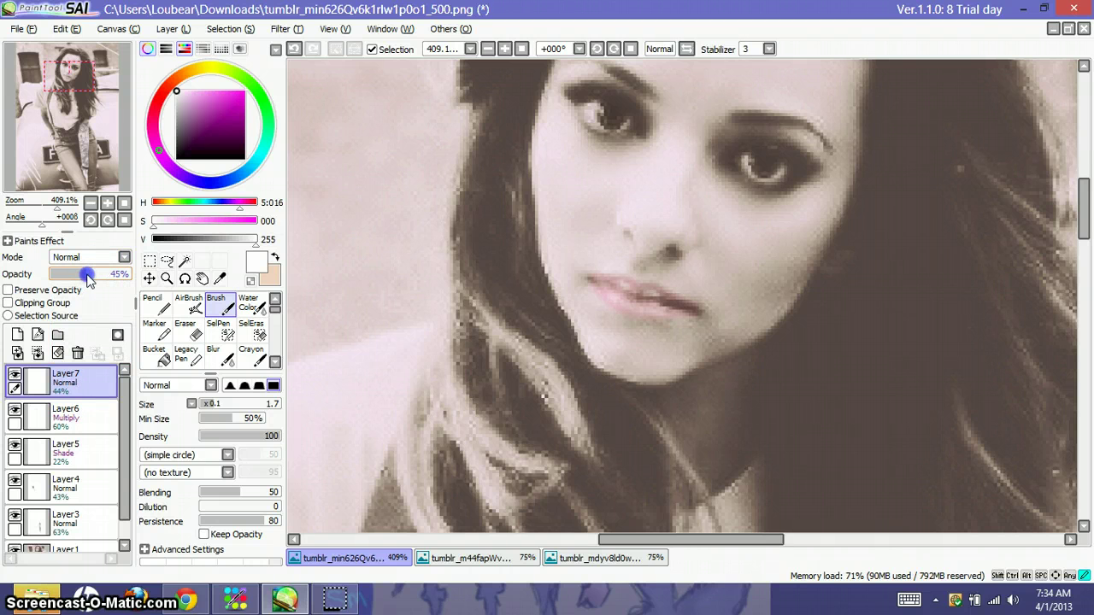
Set the lip highlight layer's blending mode to Luminosity and reduce its opacity to 6%
mouse_move(57, 207)
mouse_down()
mouse_move(41, 209)
mouse_move(53, 208)
mouse_up()
click(92, 257)
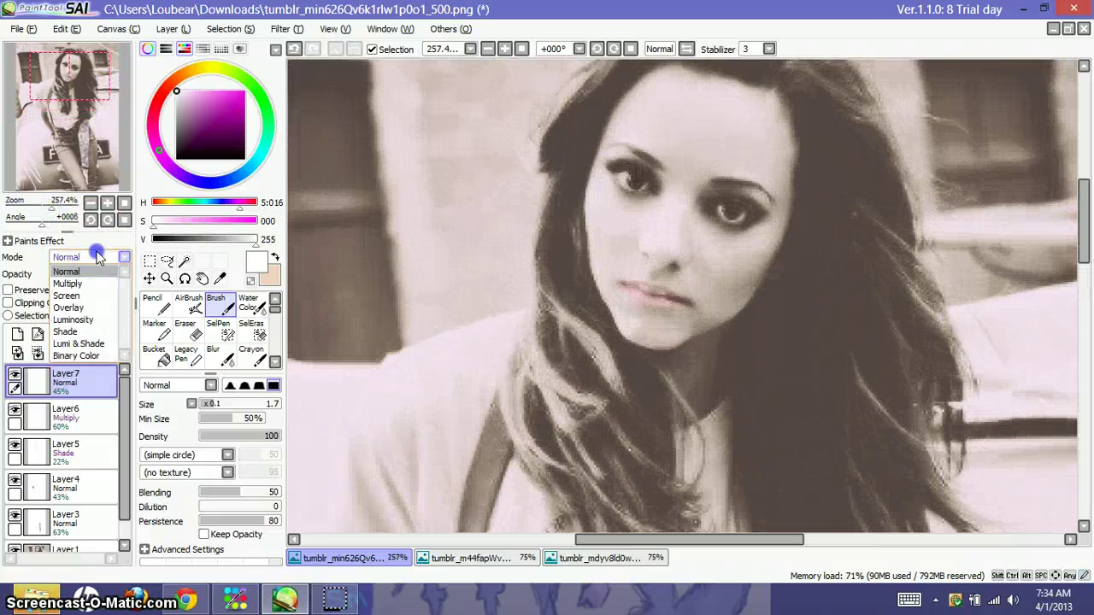
click(91, 322)
drag(94, 275, 70, 278)
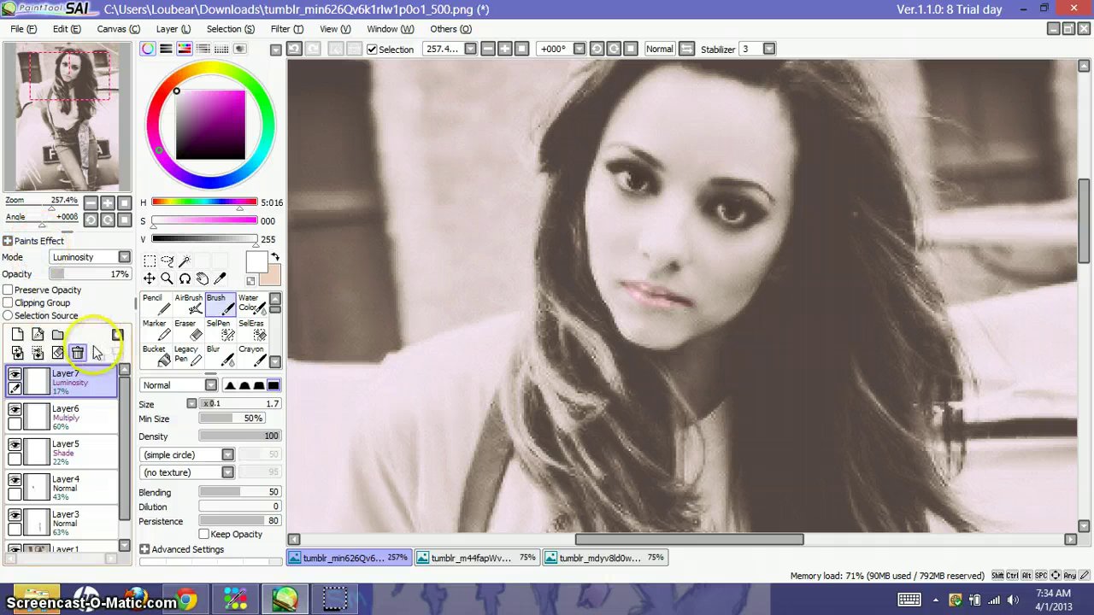
click(47, 210)
drag(56, 177, 58, 186)
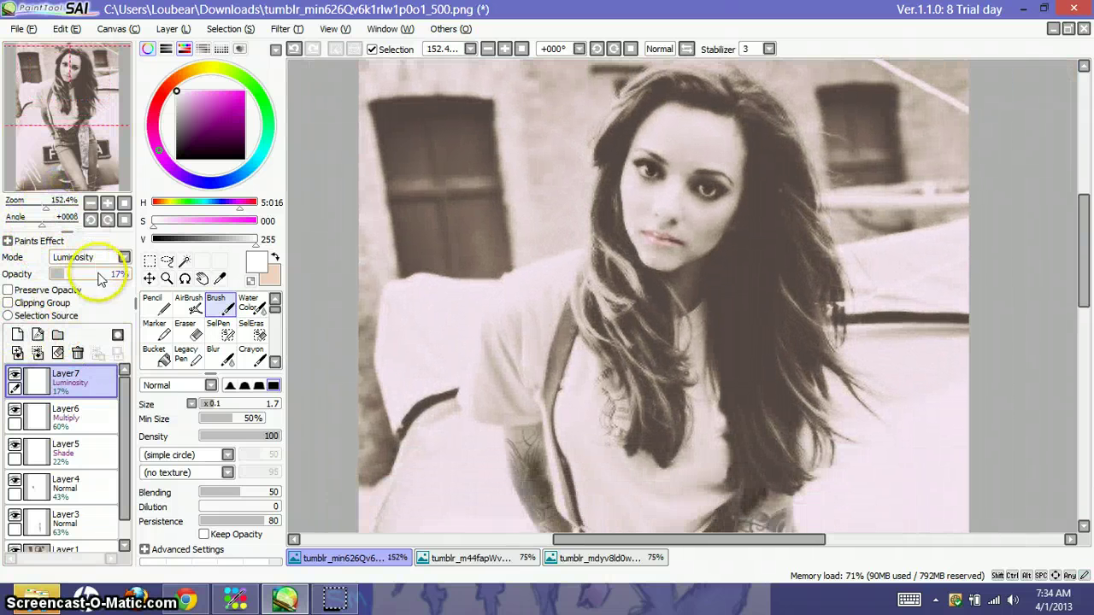
drag(67, 276, 62, 274)
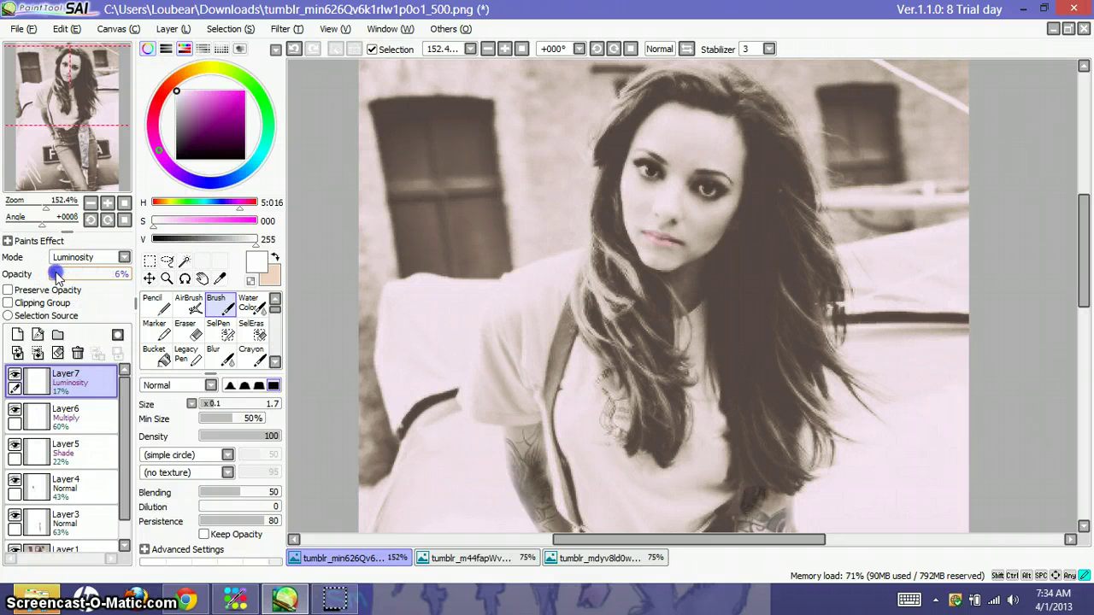
Add another layer and paint a white highlight along the lower lip with the size 1.7 Brush
click(17, 335)
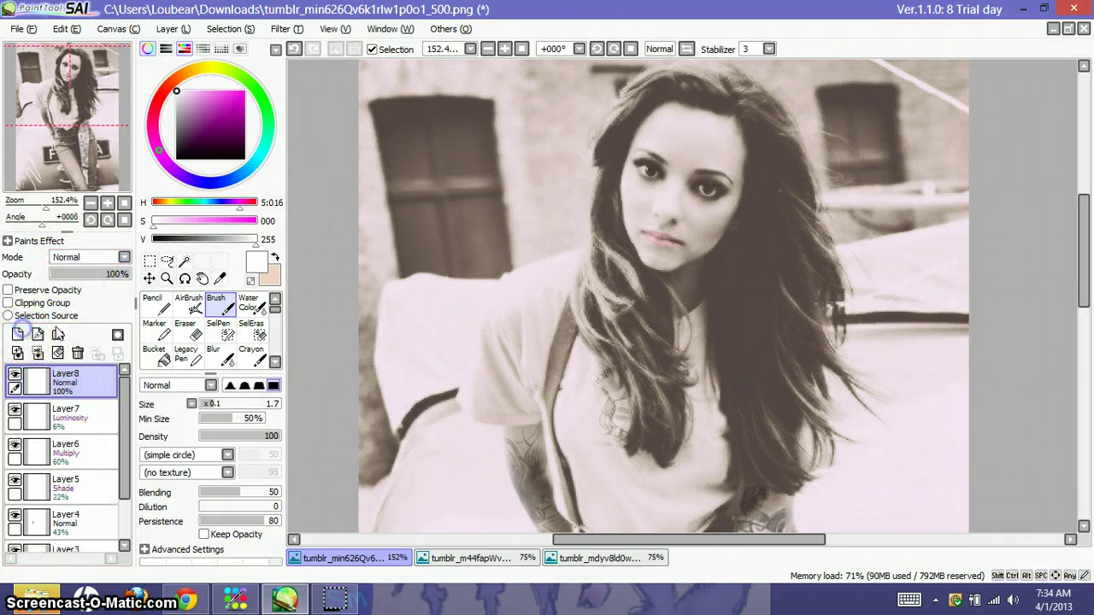
drag(653, 243, 655, 247)
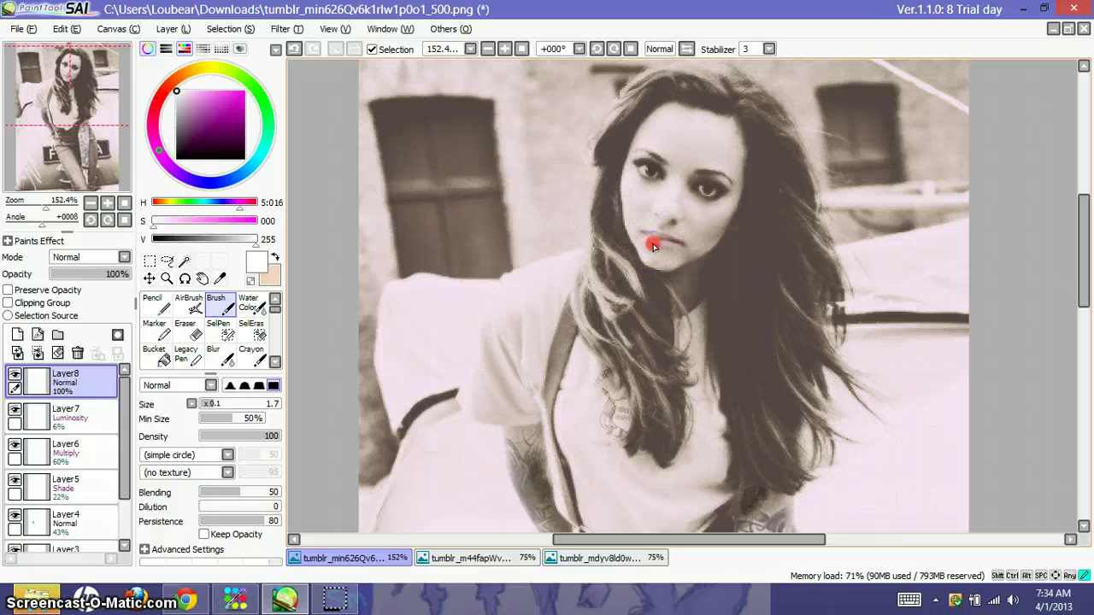
click(56, 211)
drag(56, 208, 61, 208)
drag(70, 164, 70, 153)
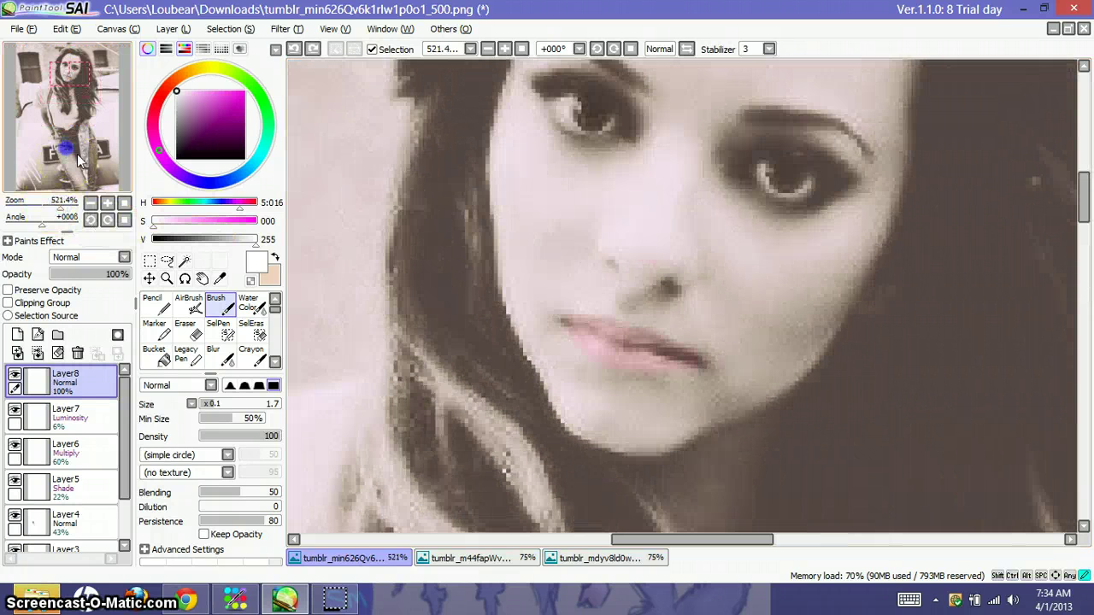
drag(592, 340, 602, 350)
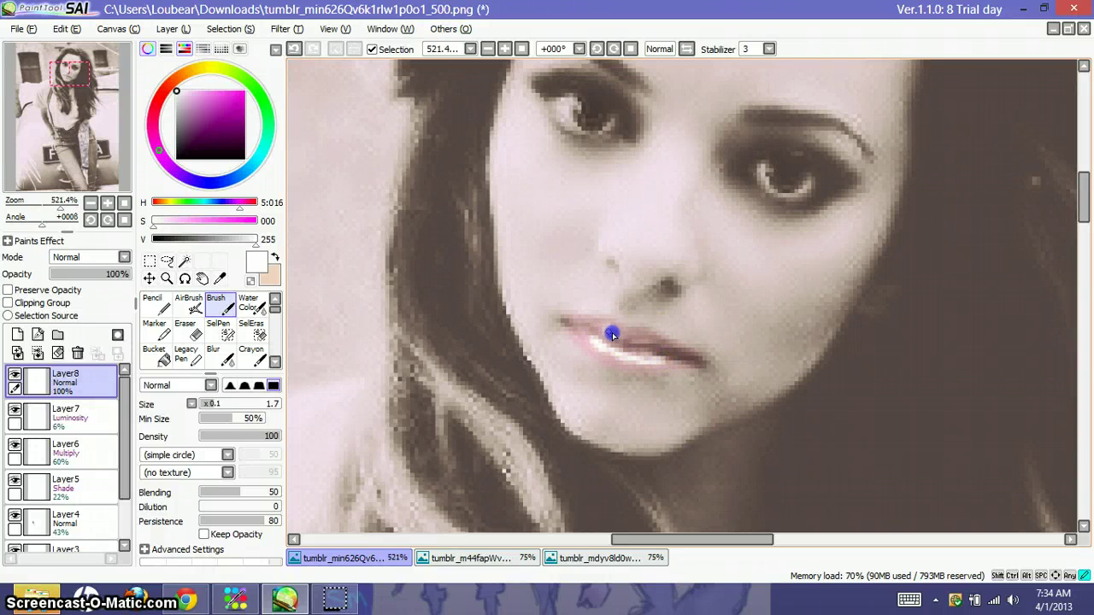
Switch the new lower-lip highlight layer to Luminosity mode at 6% opacity
click(102, 257)
click(85, 310)
drag(113, 274, 58, 276)
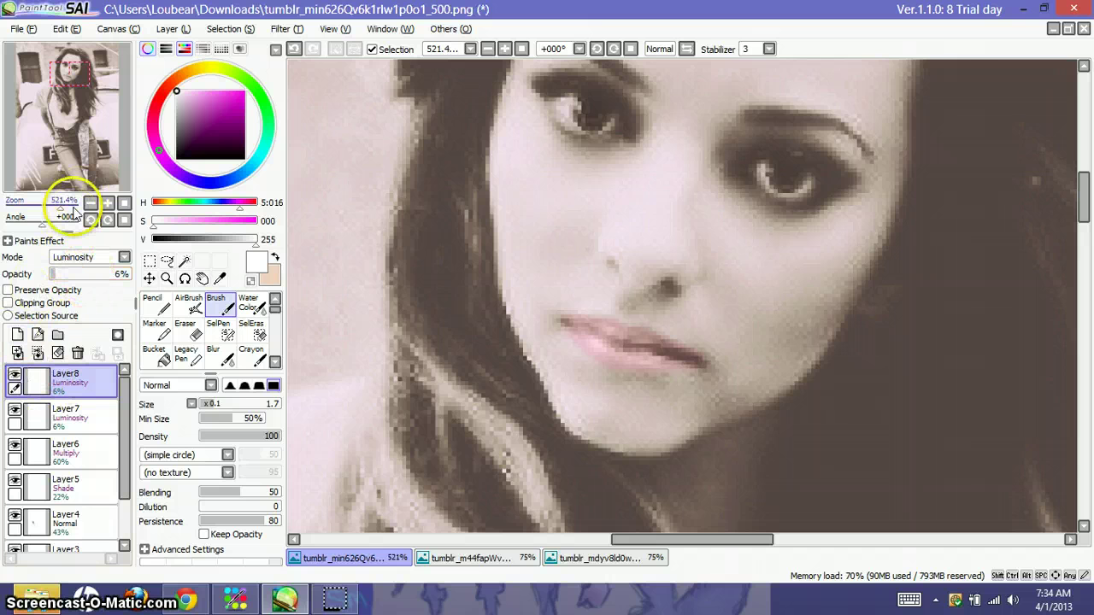
Add a new layer for the hair and set the AirBrush to size 26 with purple, saturation 132 and value 160
drag(75, 213, 48, 213)
drag(57, 136, 64, 164)
click(17, 334)
click(188, 303)
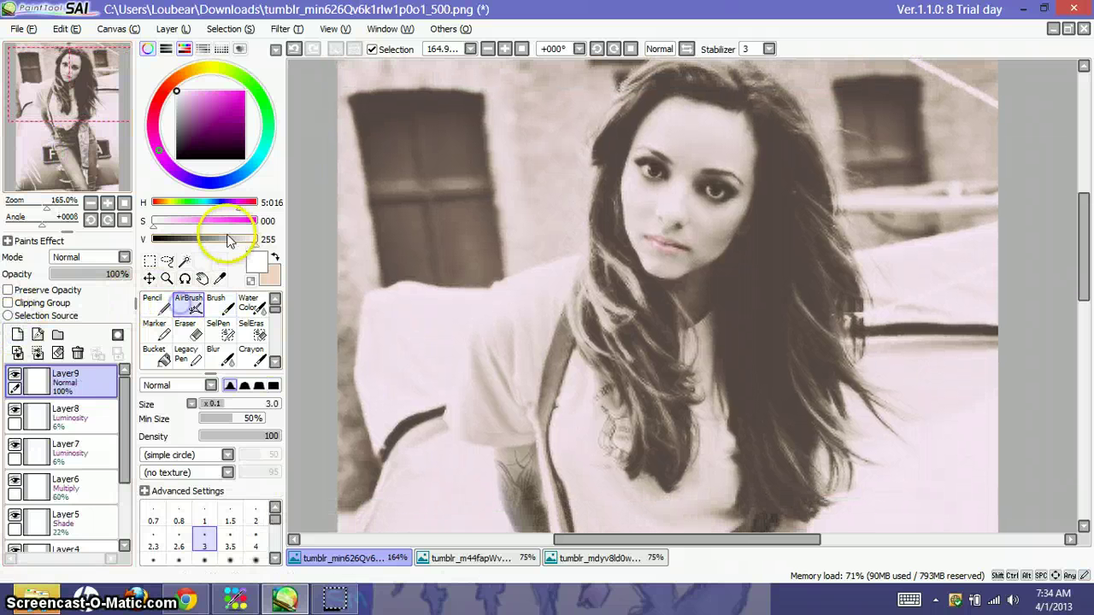
click(231, 222)
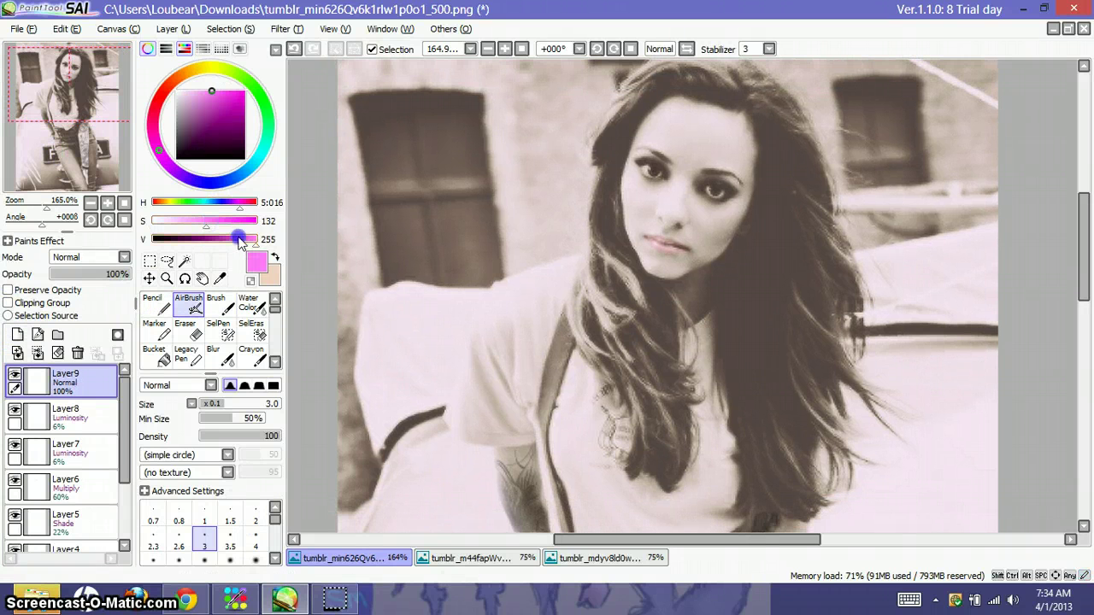
drag(239, 241, 218, 241)
drag(224, 405, 242, 406)
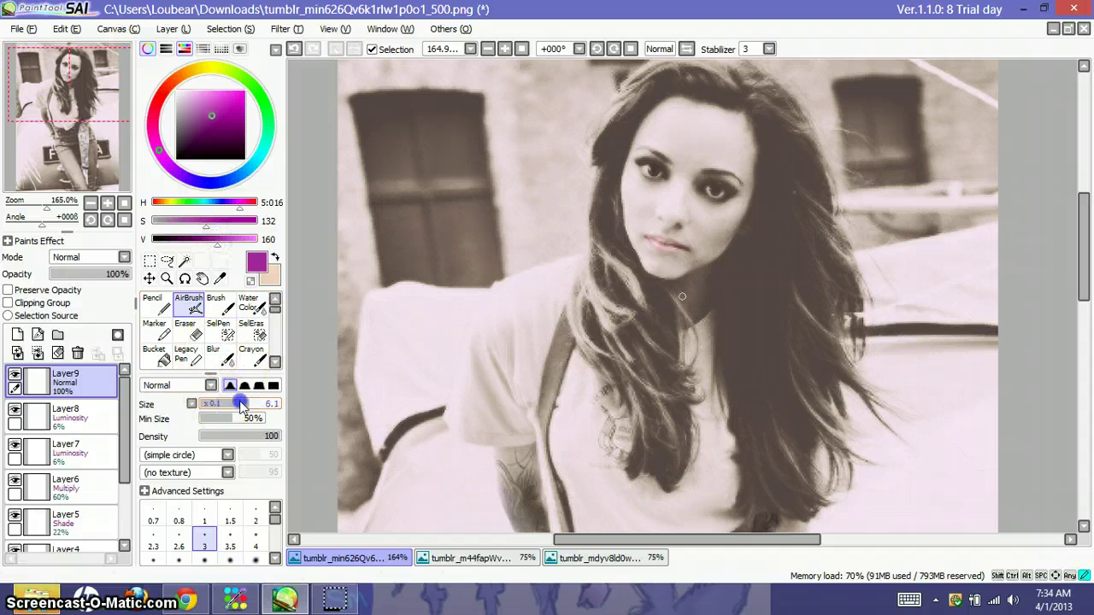
click(191, 404)
click(210, 416)
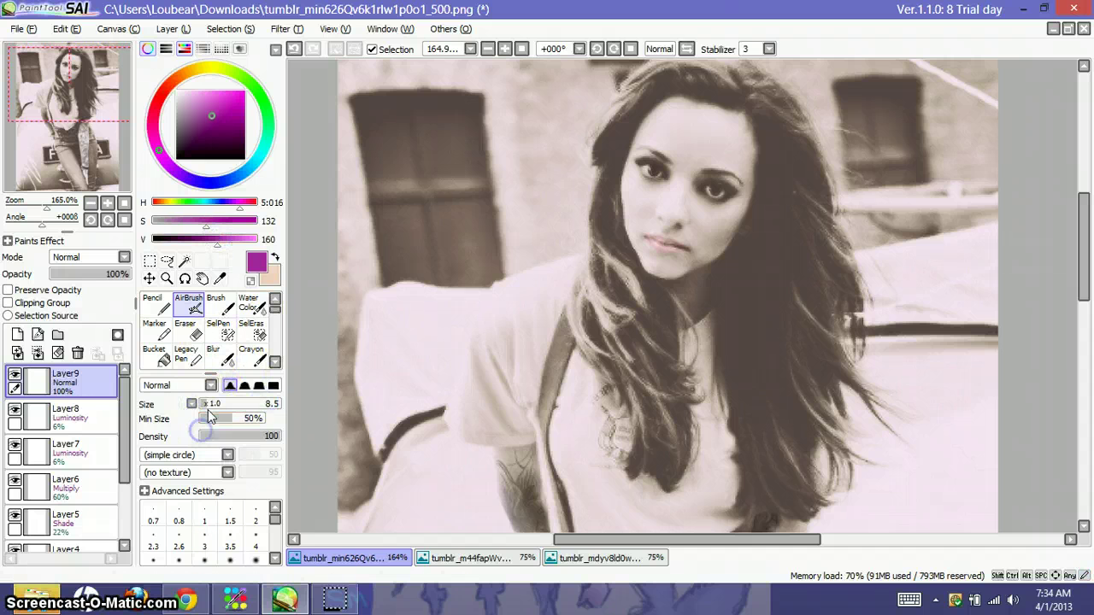
drag(223, 408, 220, 407)
Paint the long hair on the image's right side of the woman's face solid purple, from crown to tips
drag(742, 265, 728, 333)
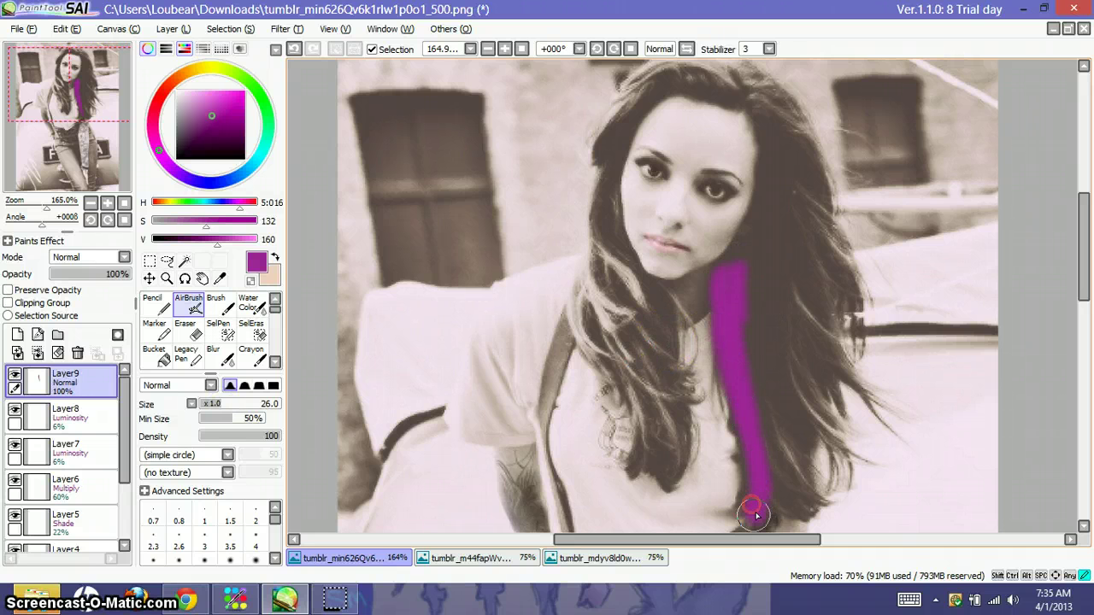
mouse_move(772, 500)
mouse_down()
mouse_move(799, 505)
mouse_move(781, 476)
mouse_move(806, 474)
mouse_move(807, 444)
mouse_up()
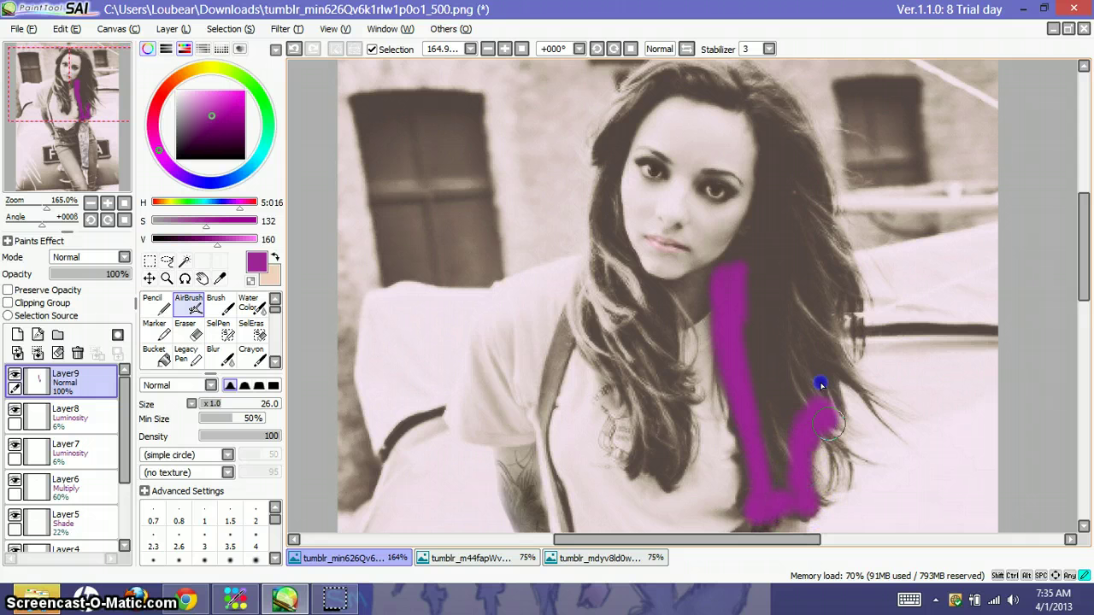
drag(822, 304, 842, 291)
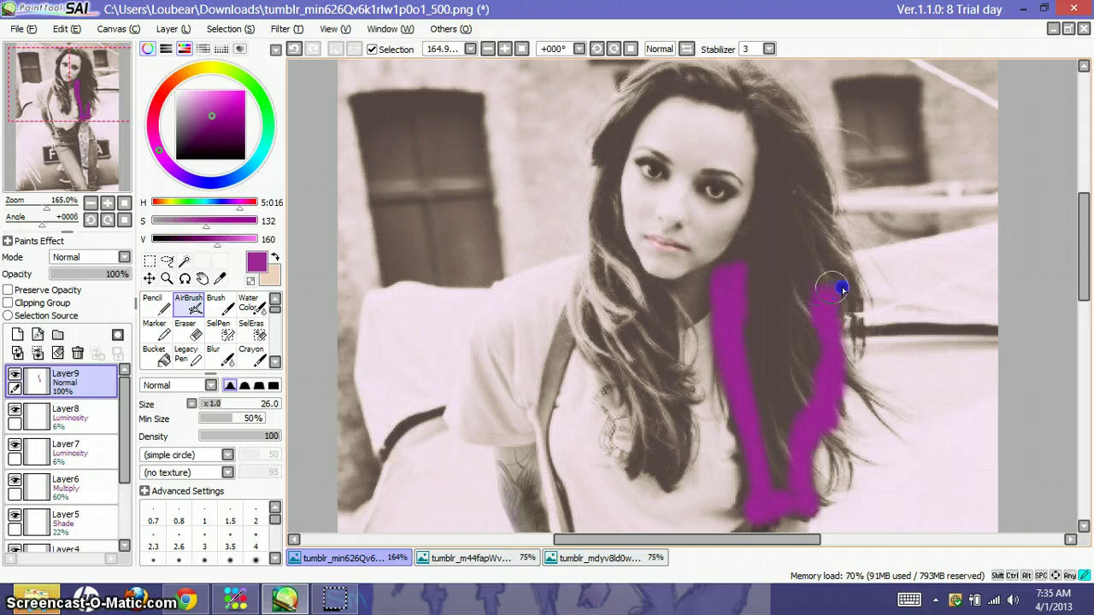
mouse_move(818, 219)
mouse_down()
mouse_move(815, 188)
mouse_move(757, 101)
mouse_move(750, 70)
mouse_move(792, 150)
mouse_up()
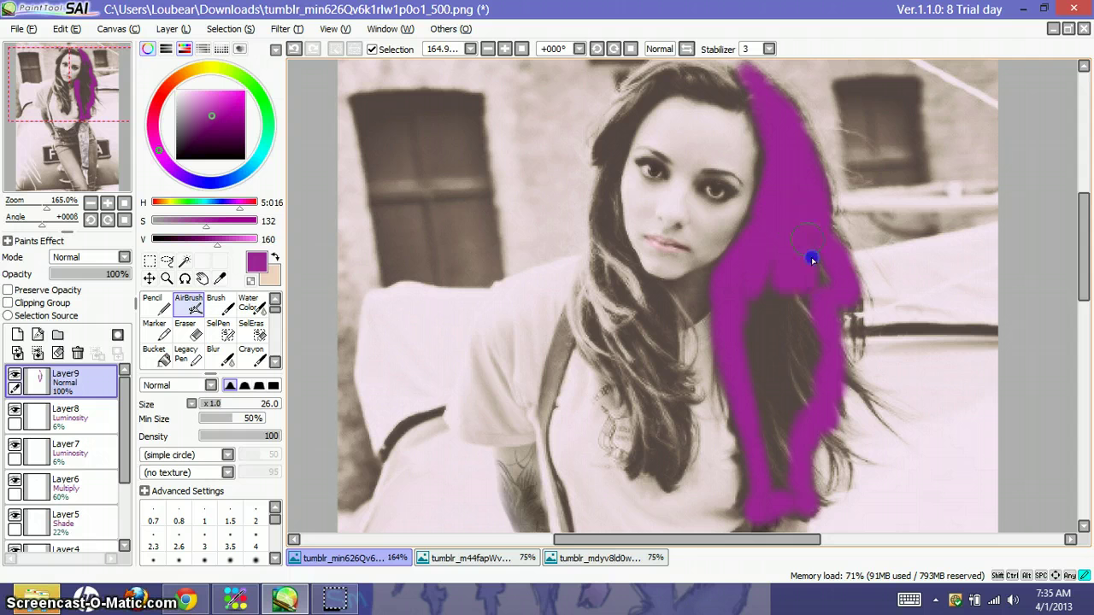
drag(801, 278, 796, 372)
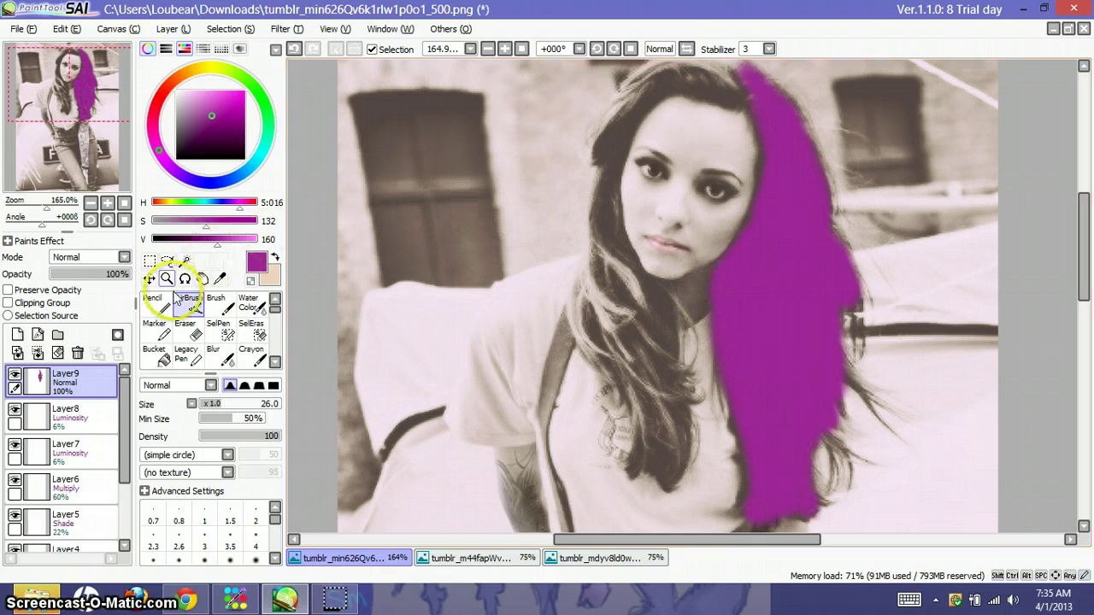
Set the purple hair layer to Overlay and soften the colour's edges with the Blur tool at size 39
click(109, 257)
click(68, 308)
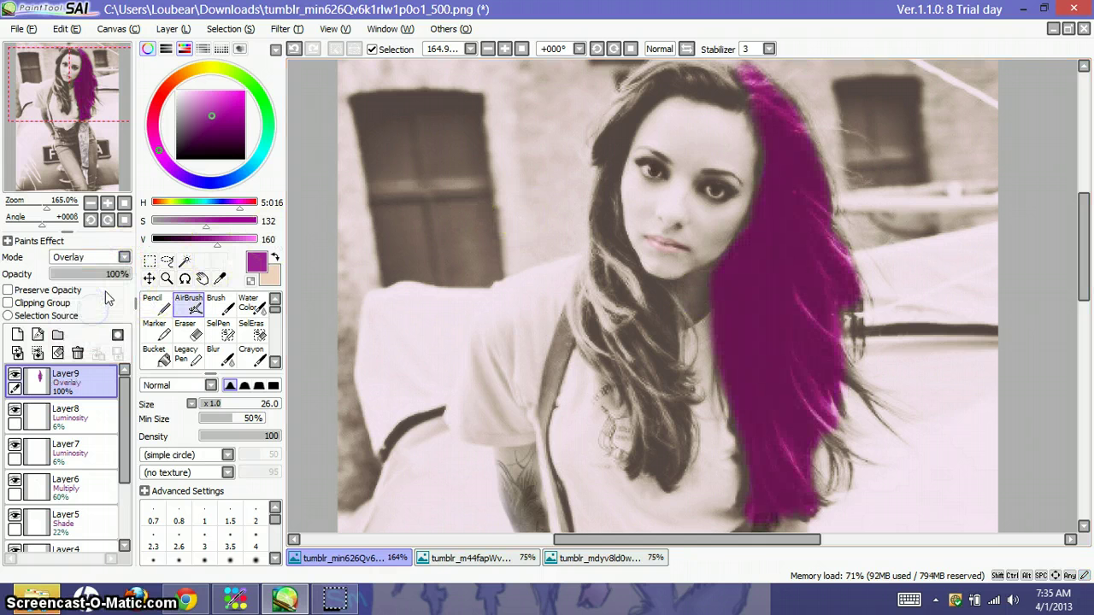
click(224, 360)
click(624, 329)
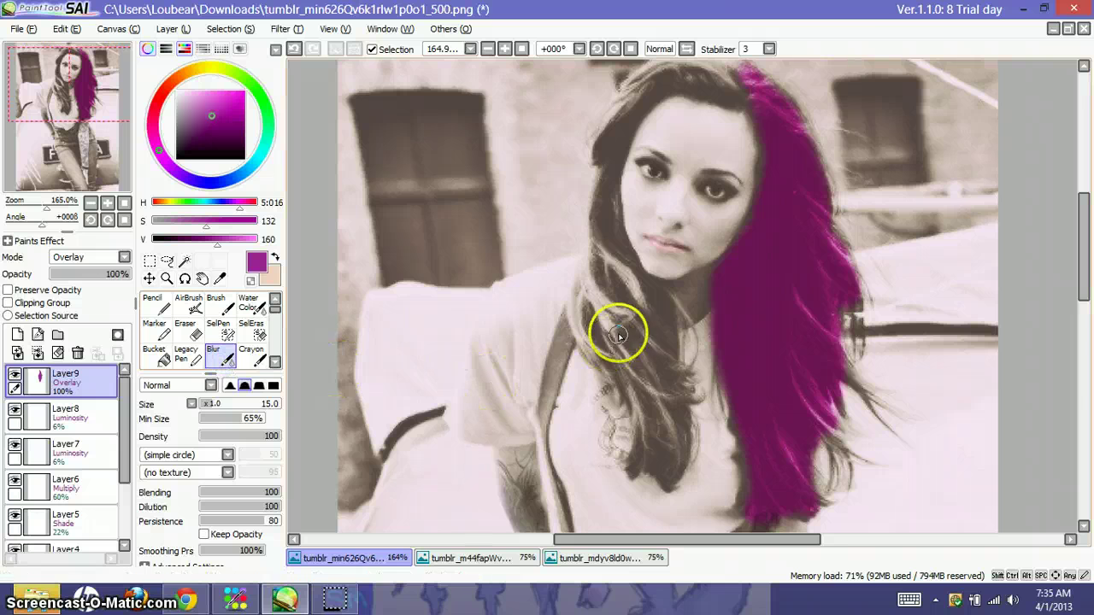
click(209, 406)
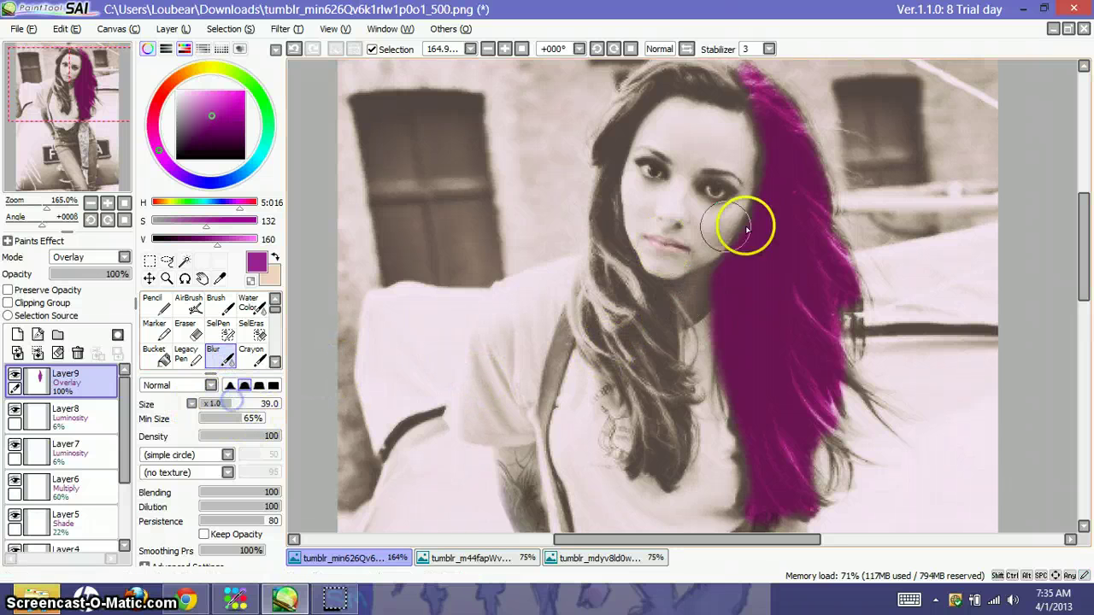
drag(751, 113, 757, 138)
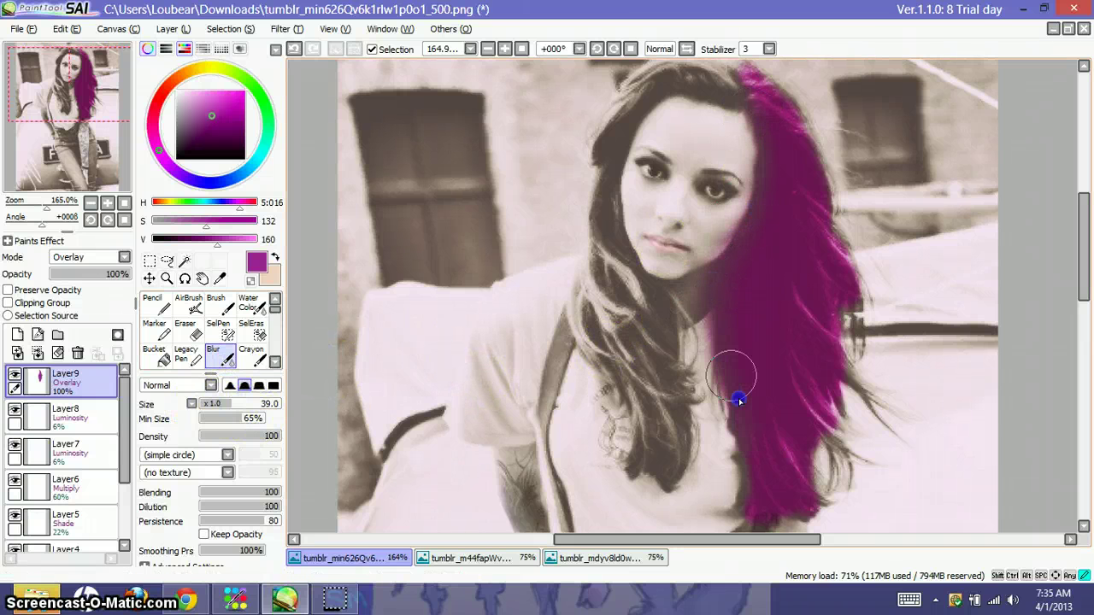
mouse_move(754, 482)
mouse_down()
mouse_move(826, 506)
mouse_move(828, 410)
mouse_move(849, 392)
mouse_move(830, 285)
mouse_move(839, 248)
mouse_move(851, 282)
mouse_move(817, 134)
mouse_move(797, 142)
mouse_move(753, 87)
mouse_up()
Try Luminosity and Multiply modes on the purple hair layer, lower its opacity to 30%, and return it to Overlay
click(90, 256)
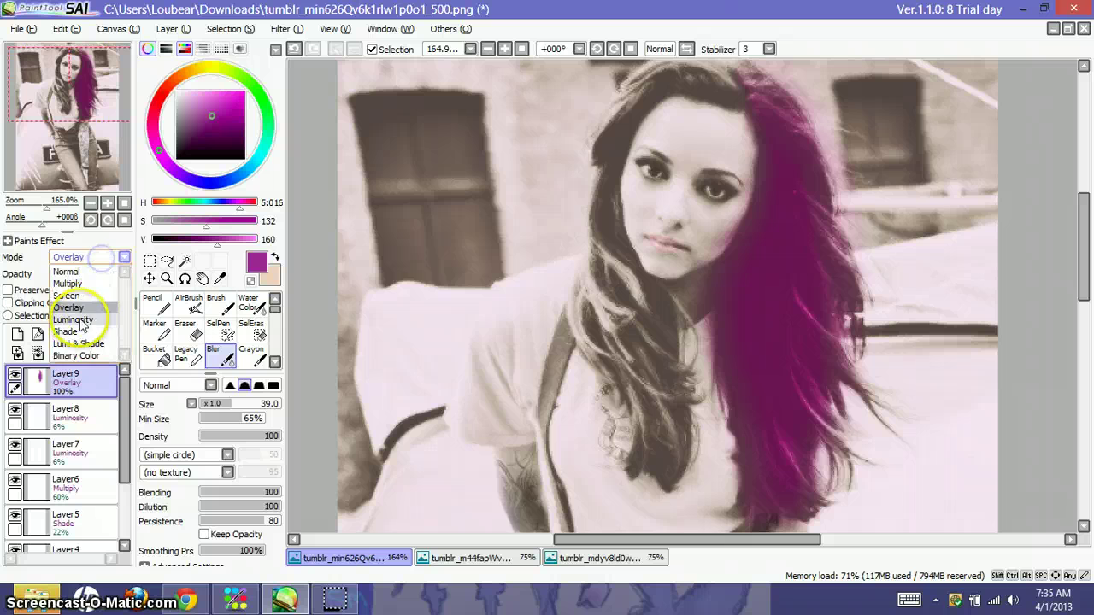
click(83, 318)
click(89, 257)
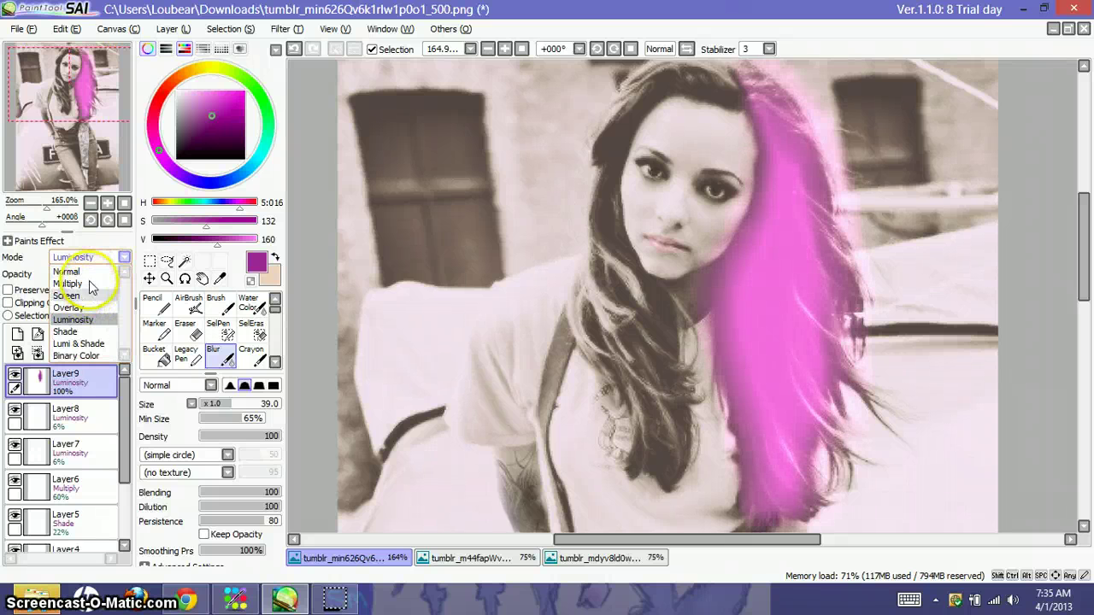
click(89, 274)
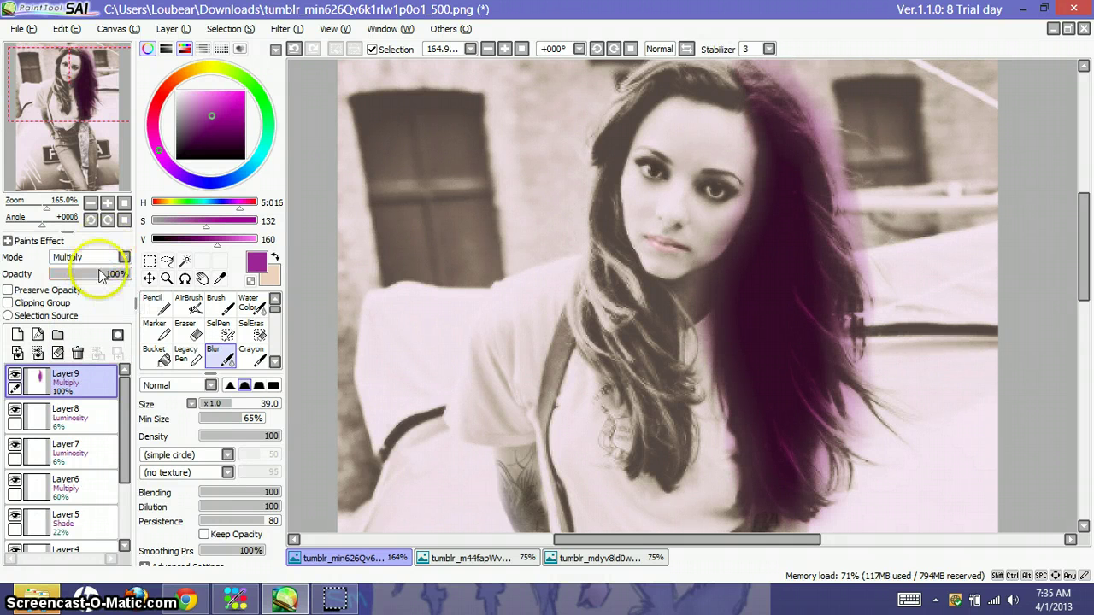
drag(111, 276, 74, 285)
click(90, 257)
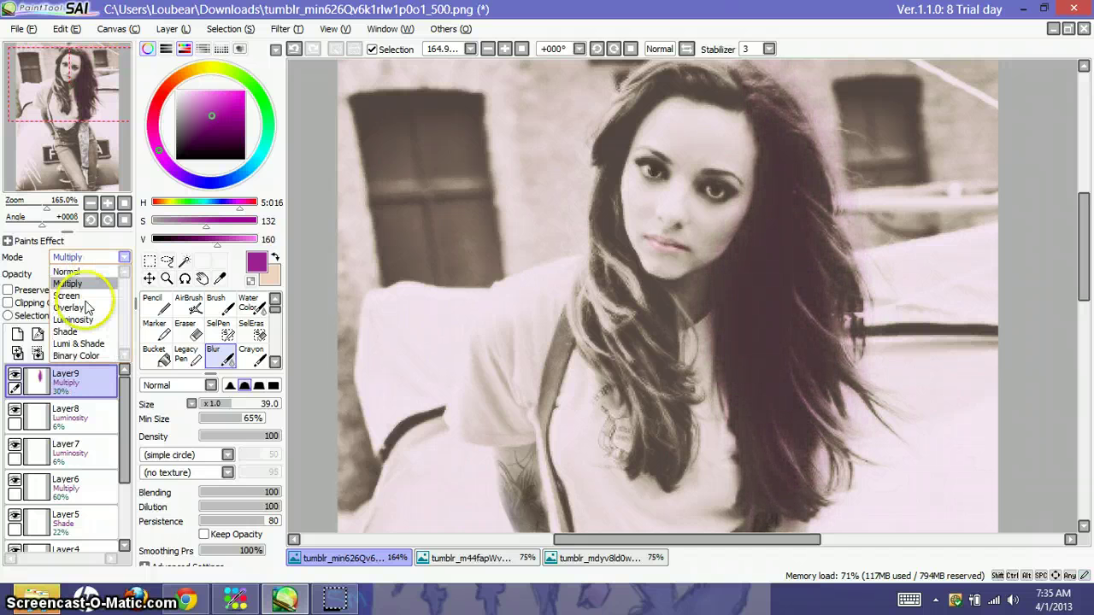
click(84, 309)
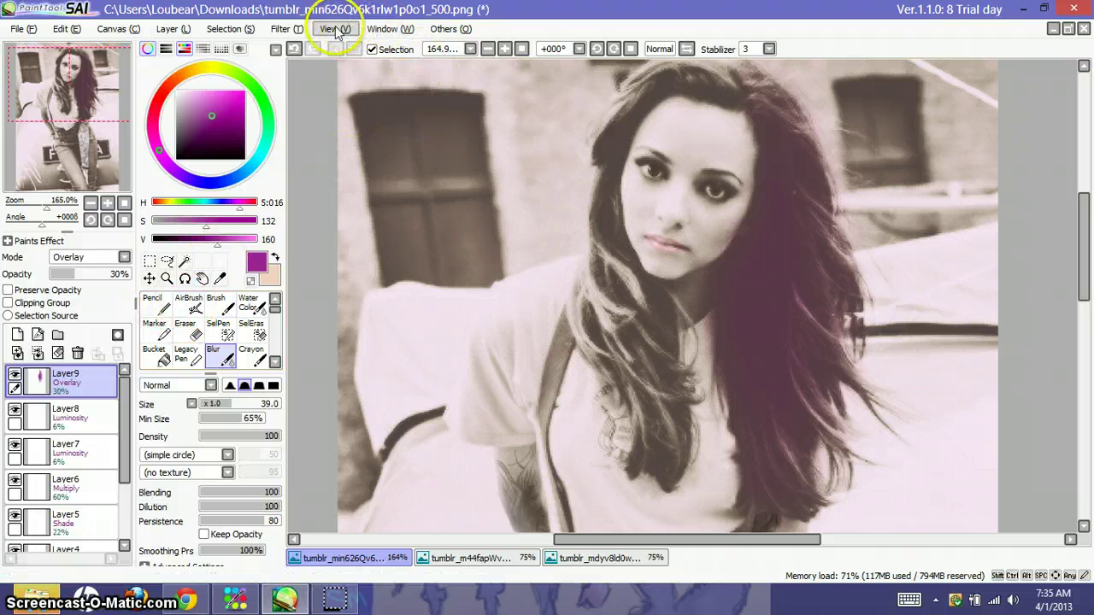
Adjust the hair layer's Hue and Saturation to hue -26, saturation -3 and luminescence about -61
click(280, 28)
click(316, 38)
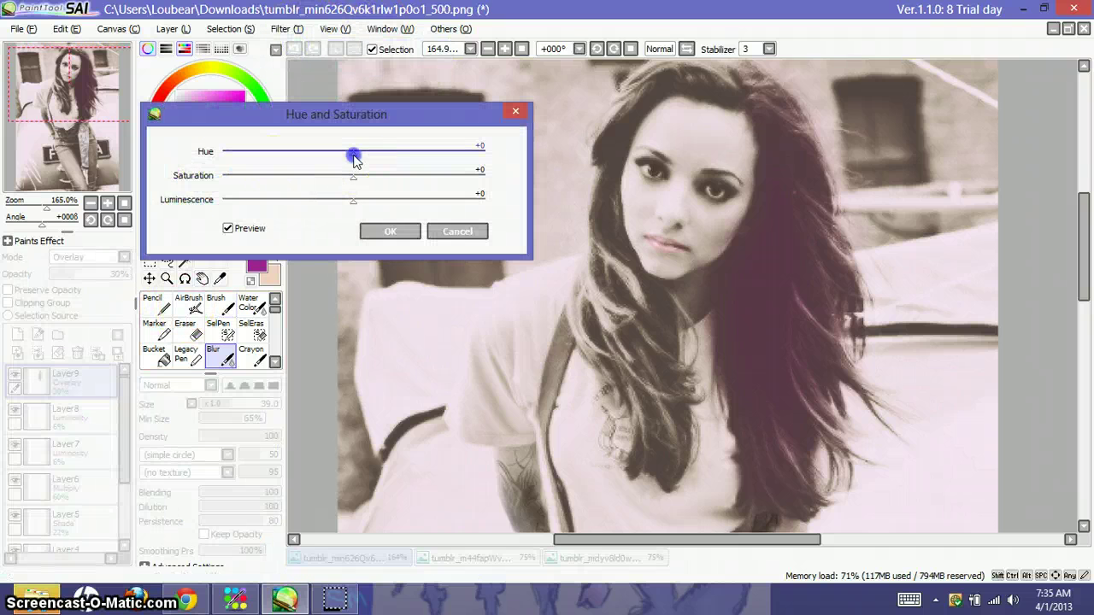
drag(439, 161, 335, 186)
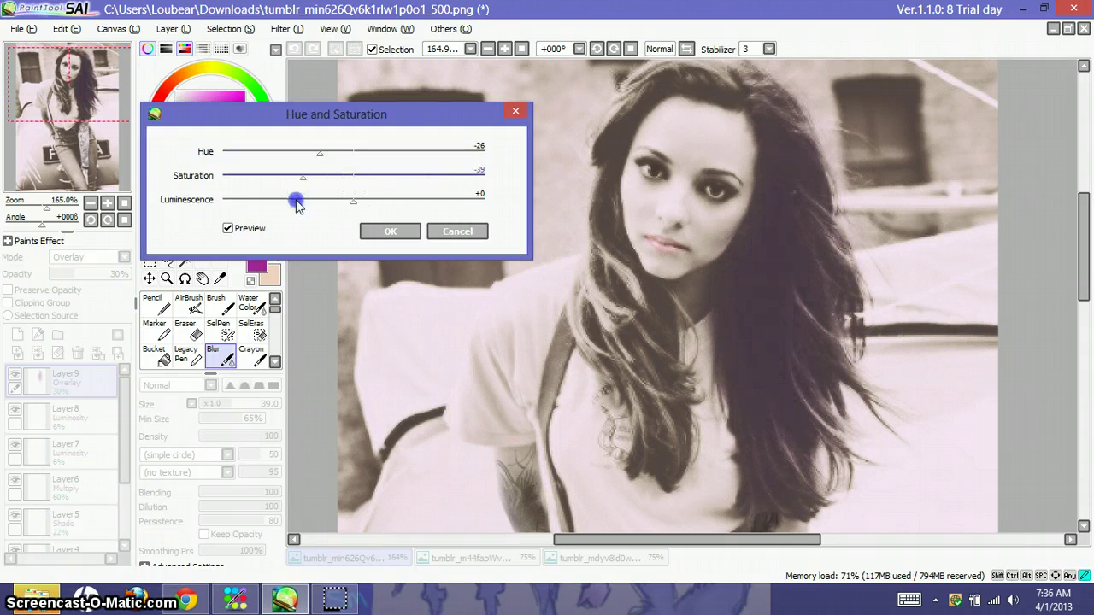
drag(342, 199, 350, 199)
drag(349, 199, 296, 222)
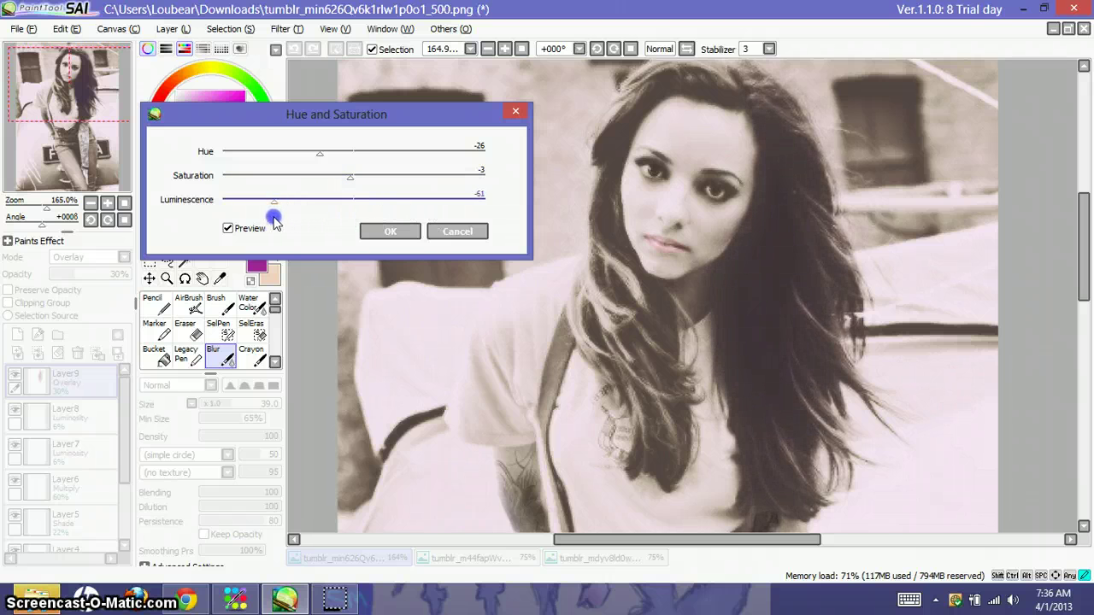
click(380, 232)
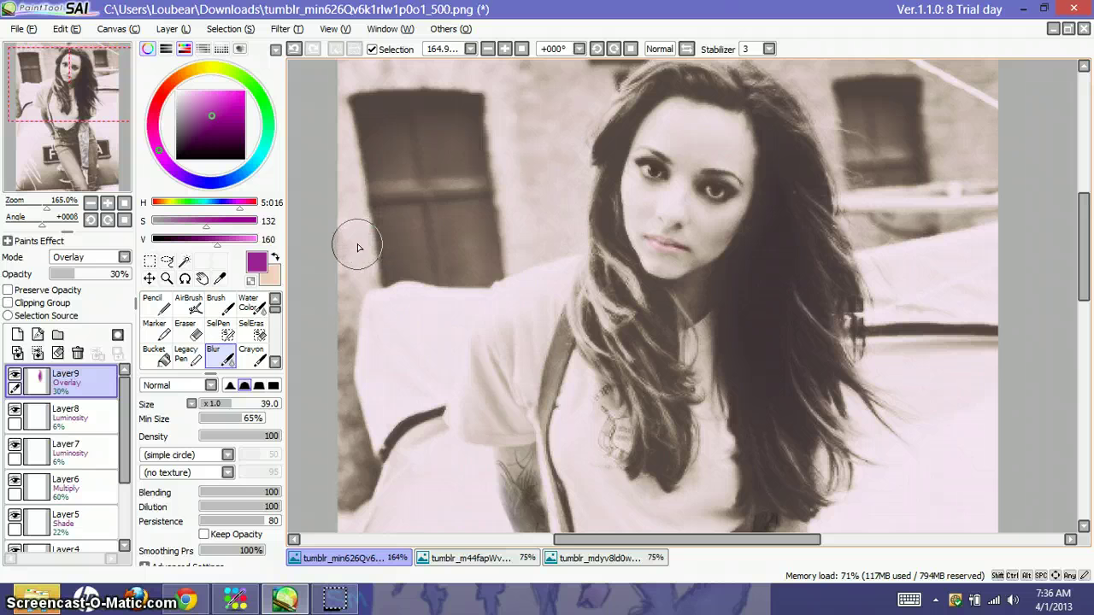
Erase the hair colour spilling onto the face and background beside the coloured hair, using the Eraser at size 27
click(184, 329)
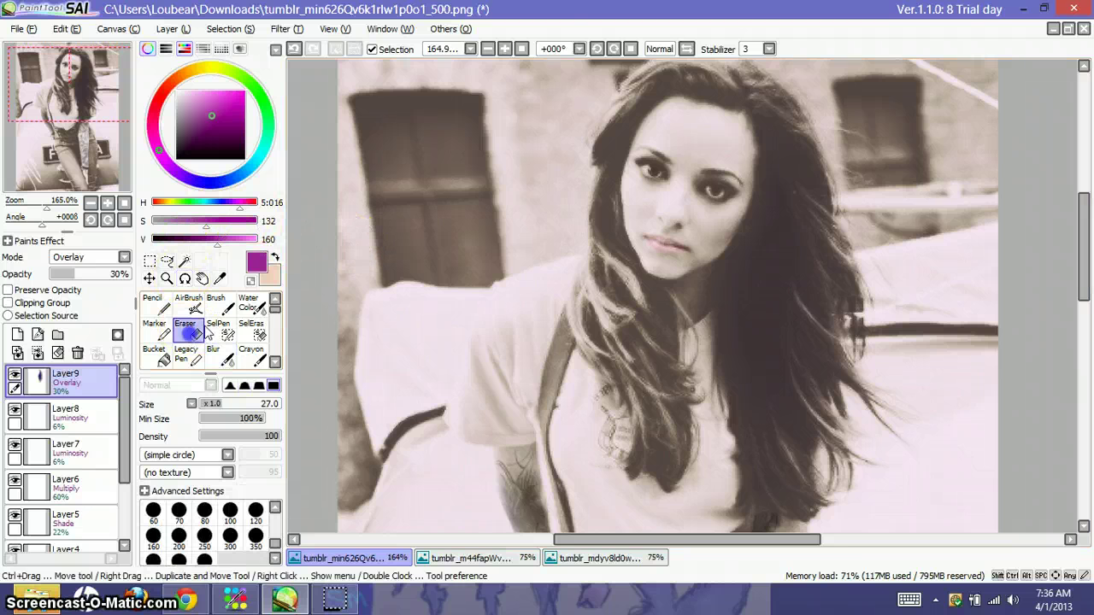
click(733, 130)
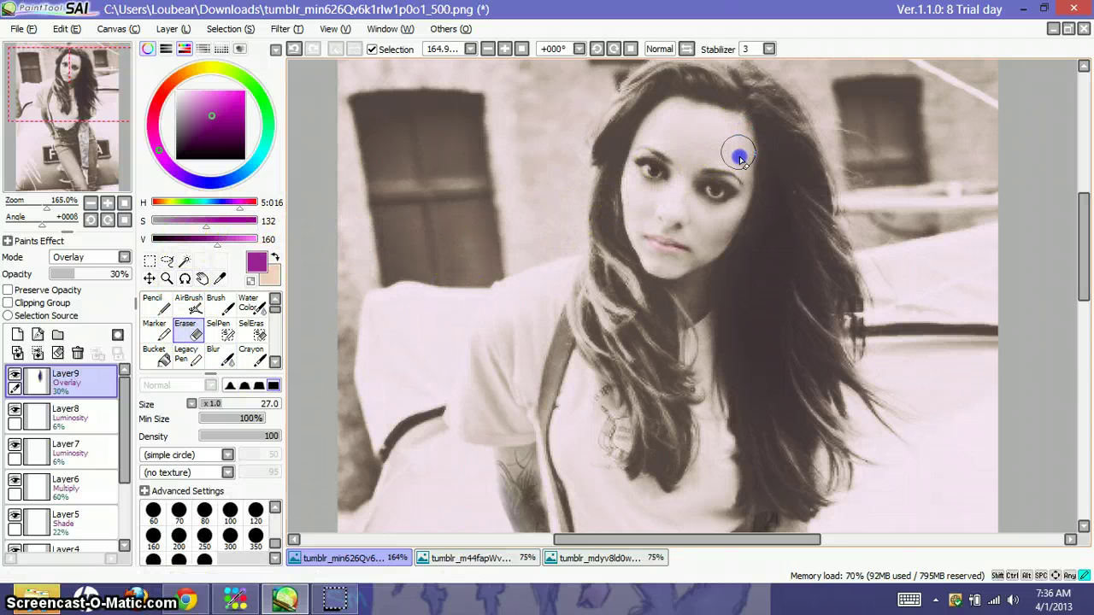
drag(733, 197, 714, 240)
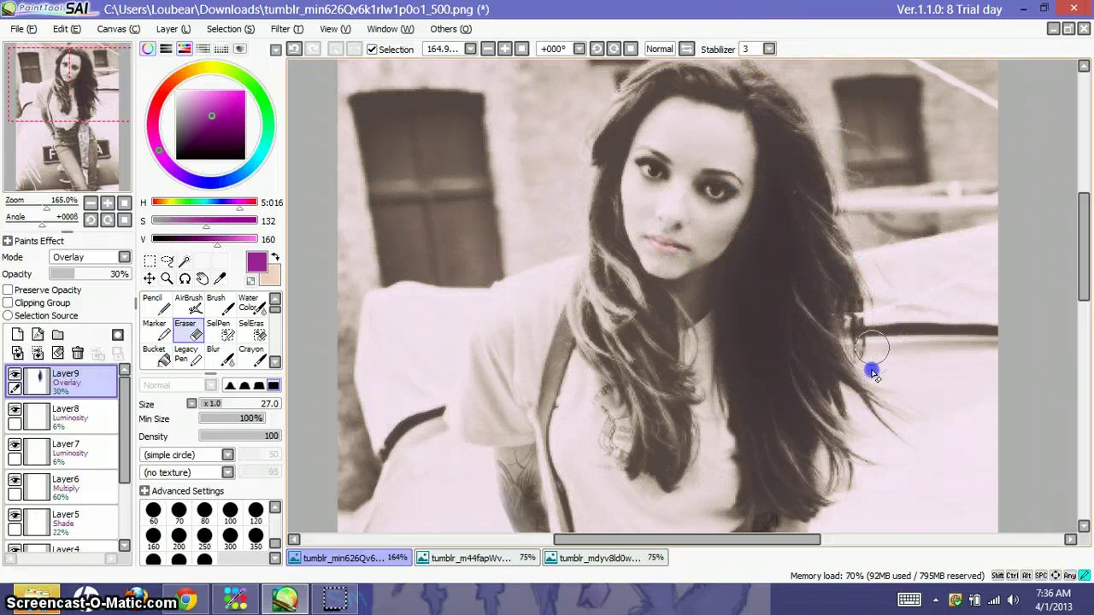
drag(851, 490, 838, 522)
Add a new layer for hair streaks and set the AirBrush at size 26 to a brighter pink-purple, value 218
click(17, 334)
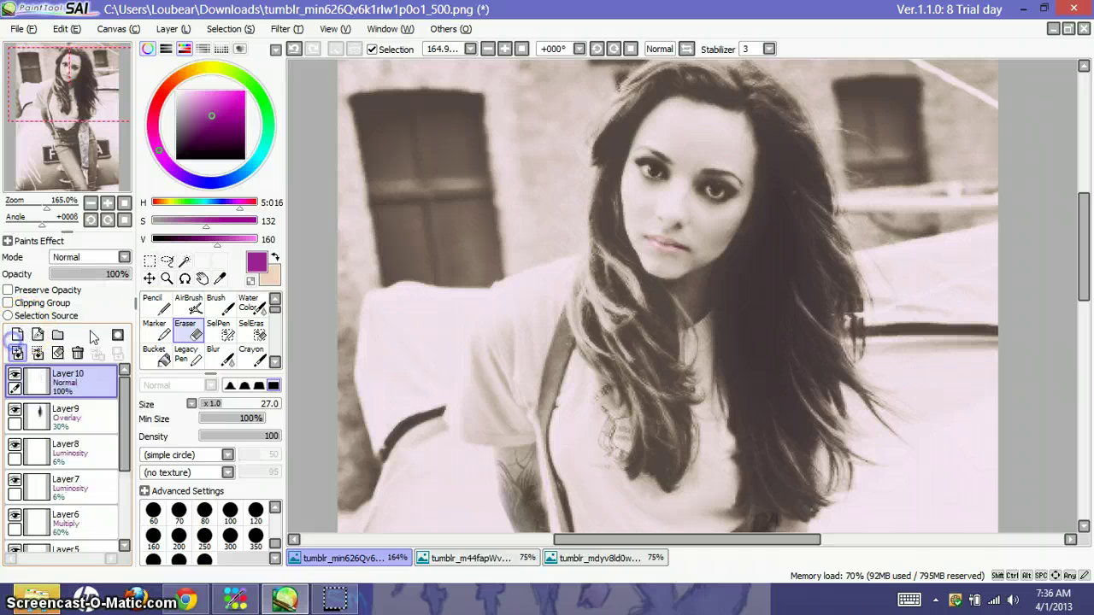
click(191, 305)
click(231, 240)
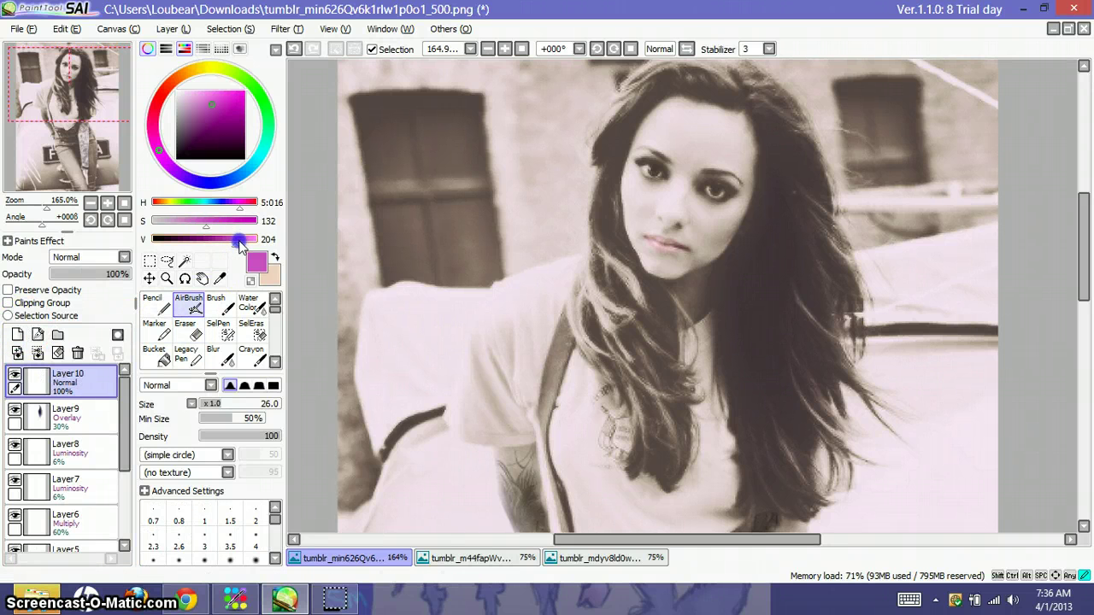
drag(241, 245, 248, 242)
Paint pink-purple streaks along the lower lengths of the hair on both sides of the face
mouse_move(598, 248)
mouse_down()
mouse_move(623, 277)
mouse_move(594, 254)
mouse_move(642, 314)
mouse_move(616, 301)
mouse_up()
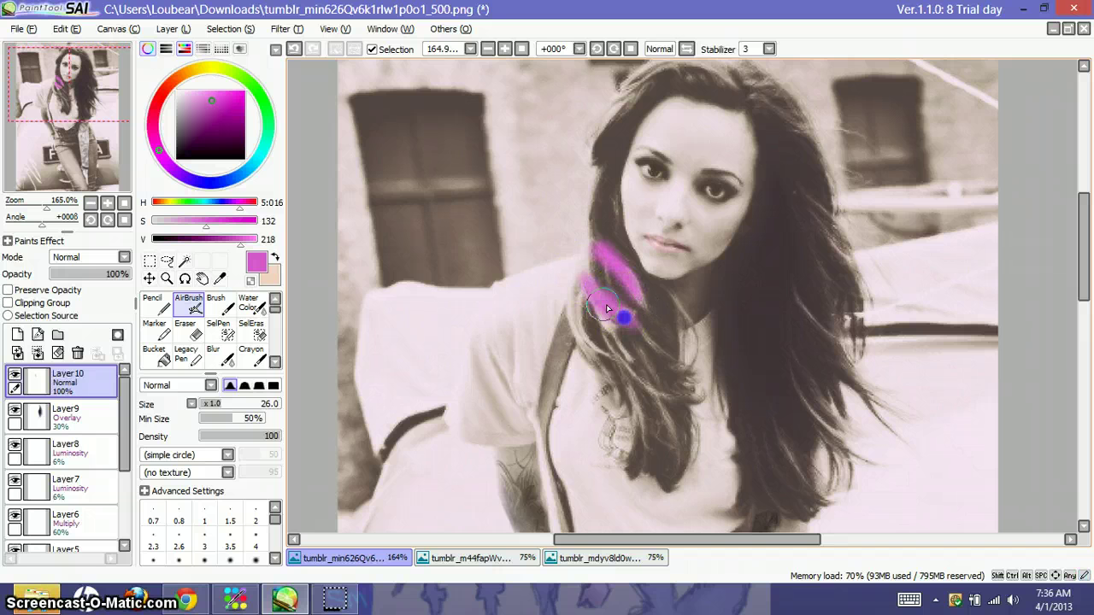
drag(621, 346, 590, 340)
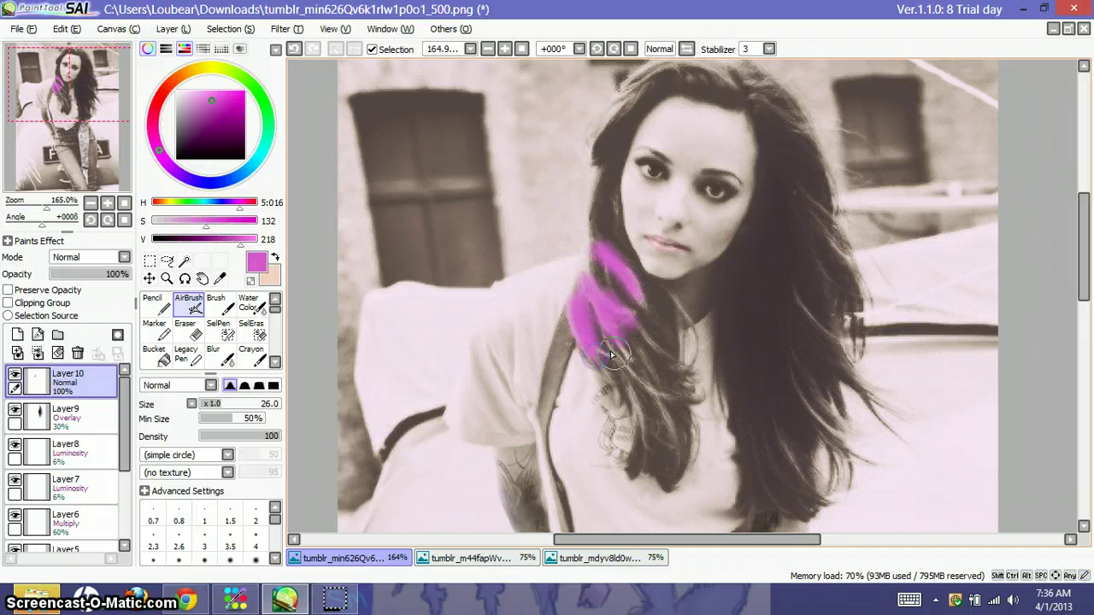
mouse_move(665, 413)
mouse_down()
mouse_move(645, 358)
mouse_move(682, 376)
mouse_move(649, 320)
mouse_move(684, 312)
mouse_up()
mouse_move(803, 315)
mouse_down()
mouse_move(847, 348)
mouse_move(827, 407)
mouse_move(807, 393)
mouse_move(845, 445)
mouse_up()
drag(779, 422, 804, 481)
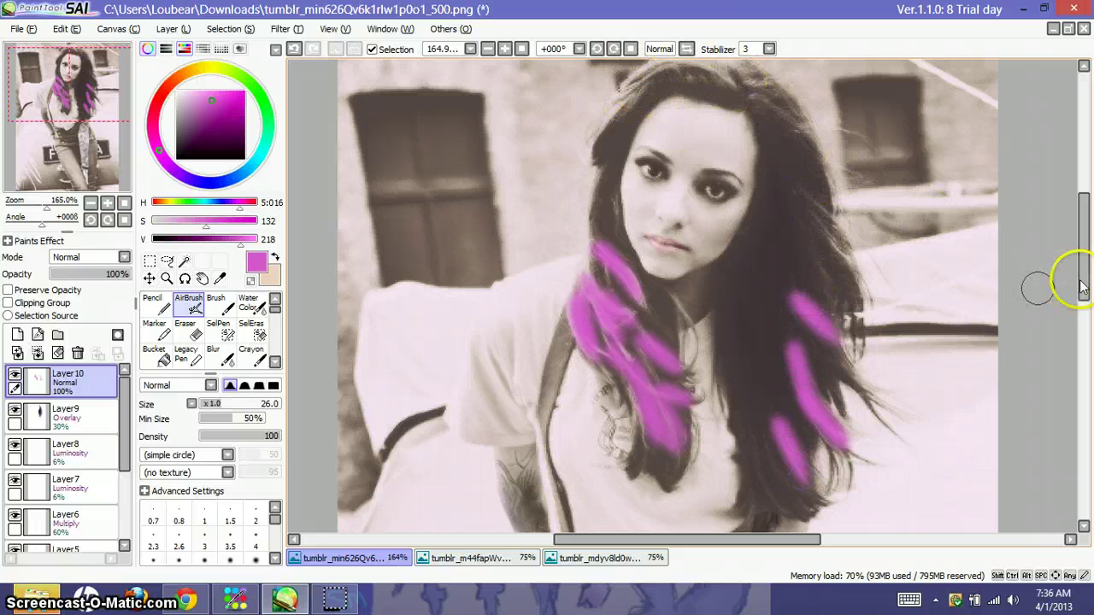
Paint more streaks over the crown and down the hair on the image's right side to the tips
drag(1082, 276, 1083, 258)
mouse_move(652, 151)
mouse_down()
mouse_move(618, 203)
mouse_move(626, 179)
mouse_move(611, 216)
mouse_up()
mouse_move(657, 136)
mouse_down()
mouse_move(723, 141)
mouse_move(796, 226)
mouse_up()
mouse_move(826, 292)
mouse_down()
mouse_move(859, 371)
mouse_move(781, 362)
mouse_move(722, 289)
mouse_move(830, 305)
mouse_move(859, 364)
mouse_move(842, 256)
mouse_move(766, 278)
mouse_move(806, 349)
mouse_move(749, 342)
mouse_move(776, 399)
mouse_up()
scroll(1060, 321, down, 5)
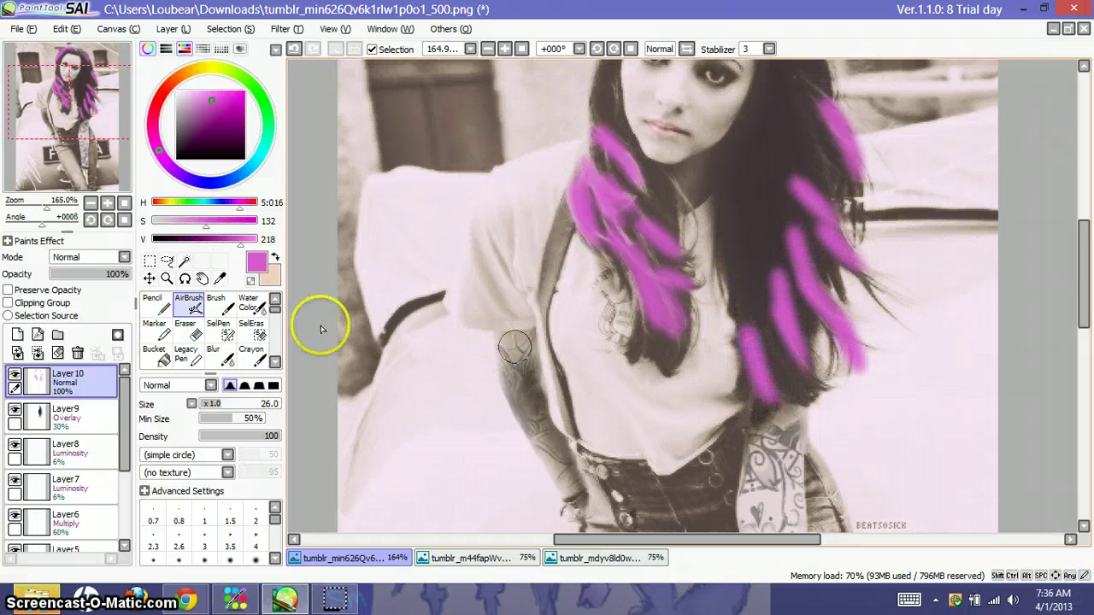
Switch the hair-streak layer to Overlay mode and select the Blur tool
click(68, 258)
click(83, 291)
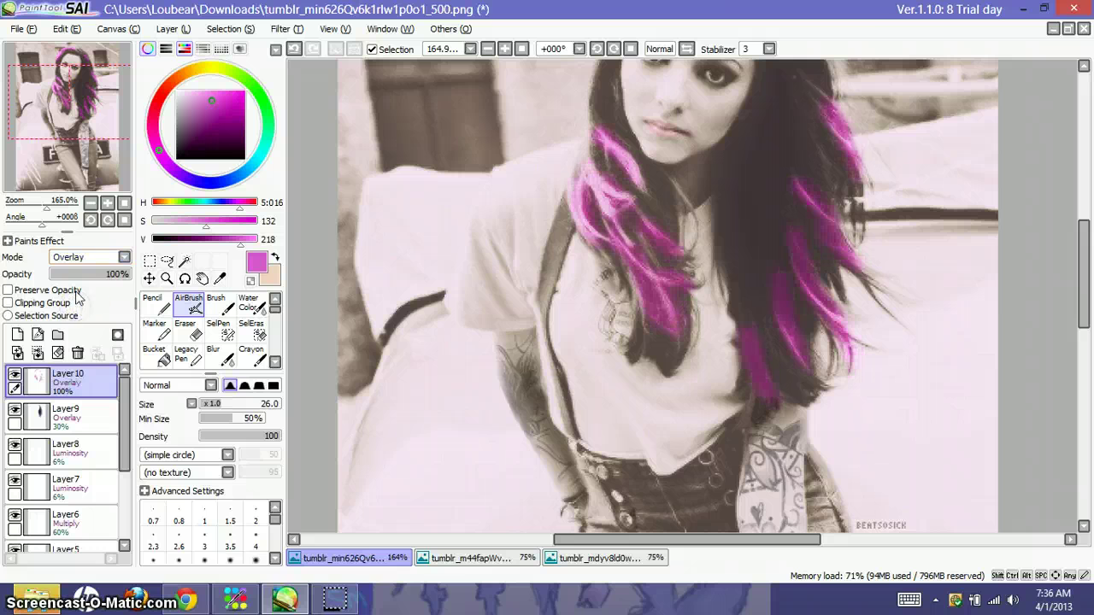
click(213, 353)
mouse_move(542, 251)
mouse_down()
mouse_move(644, 190)
mouse_move(610, 139)
mouse_move(633, 192)
mouse_up()
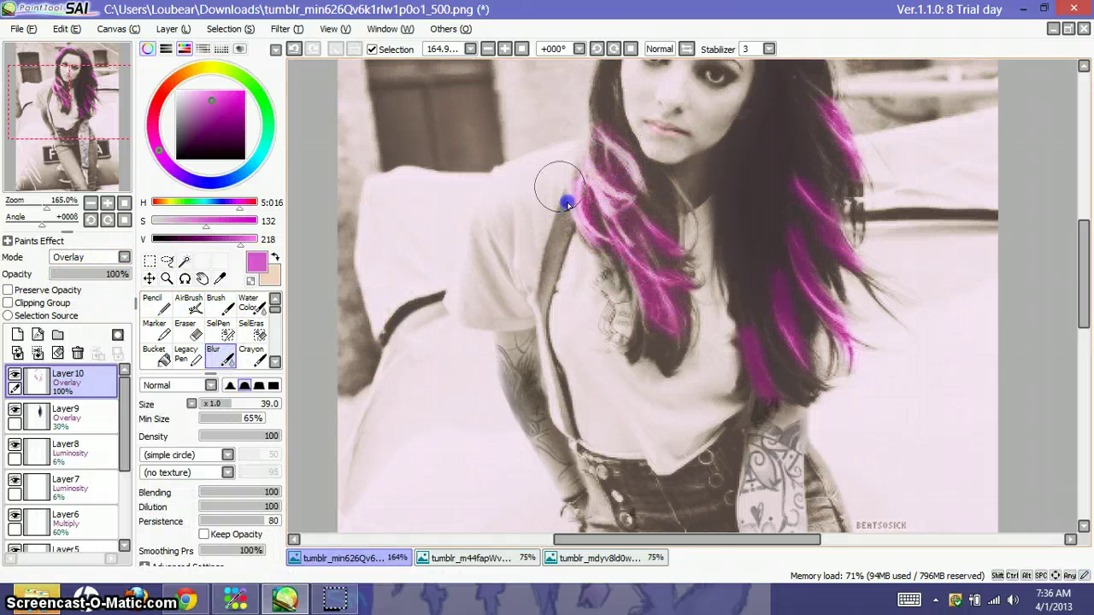
mouse_move(559, 293)
mouse_down()
mouse_move(501, 385)
mouse_move(483, 369)
mouse_up()
key(ctrl+z)
key(ctrl+z)
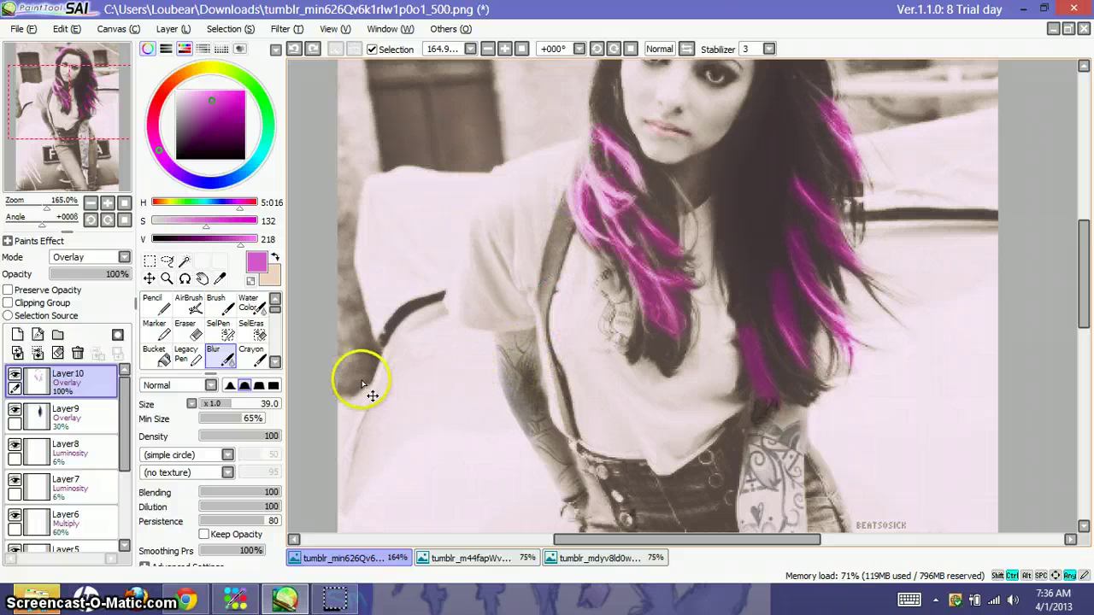
key(ctrl+y)
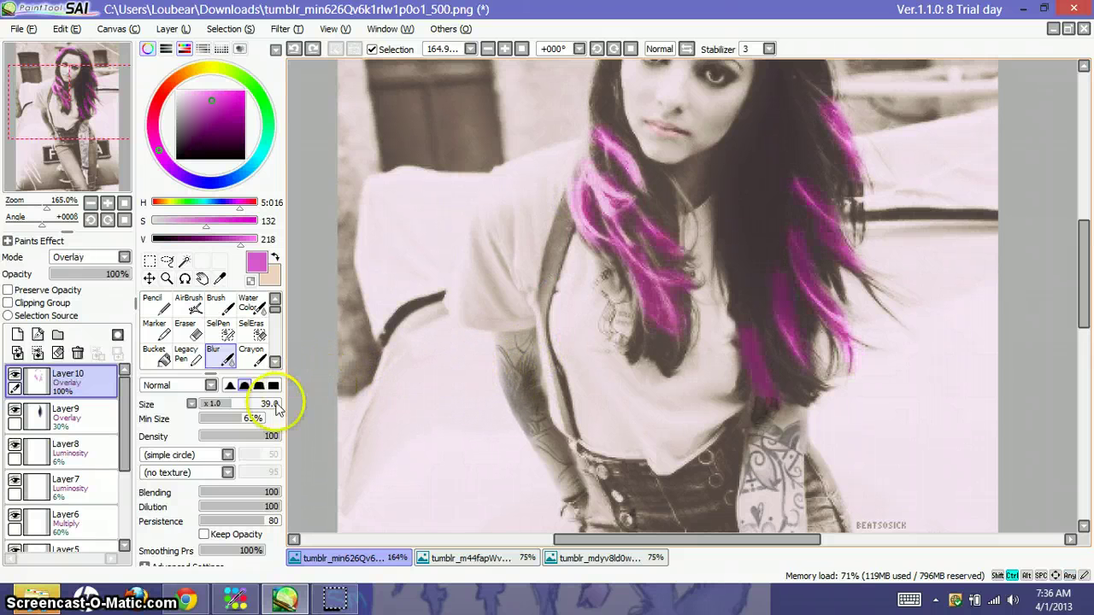
Set the Blur tool to size 23 and density 48 and soften the streaks on the image's left side
drag(272, 403, 220, 405)
mouse_move(265, 437)
mouse_down()
mouse_move(248, 438)
mouse_move(217, 404)
mouse_up()
drag(591, 132, 591, 133)
mouse_move(641, 181)
mouse_down()
mouse_move(587, 156)
mouse_move(632, 225)
mouse_move(615, 265)
mouse_up()
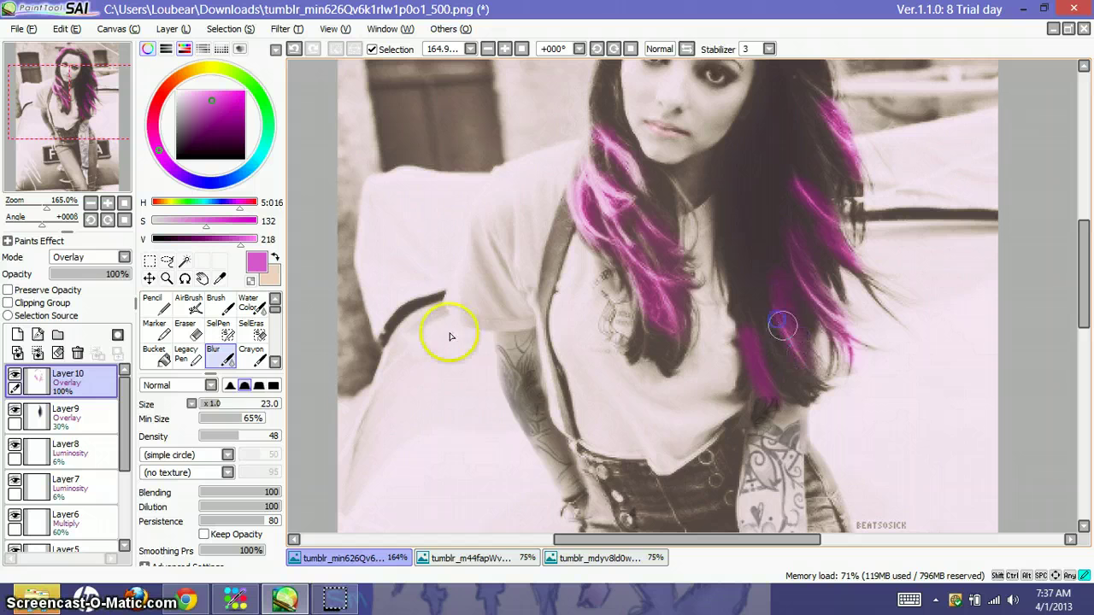
Raise the blur density to 100 and soften the streaks on the image's right side and around the crown
drag(244, 435, 300, 439)
drag(751, 255, 792, 286)
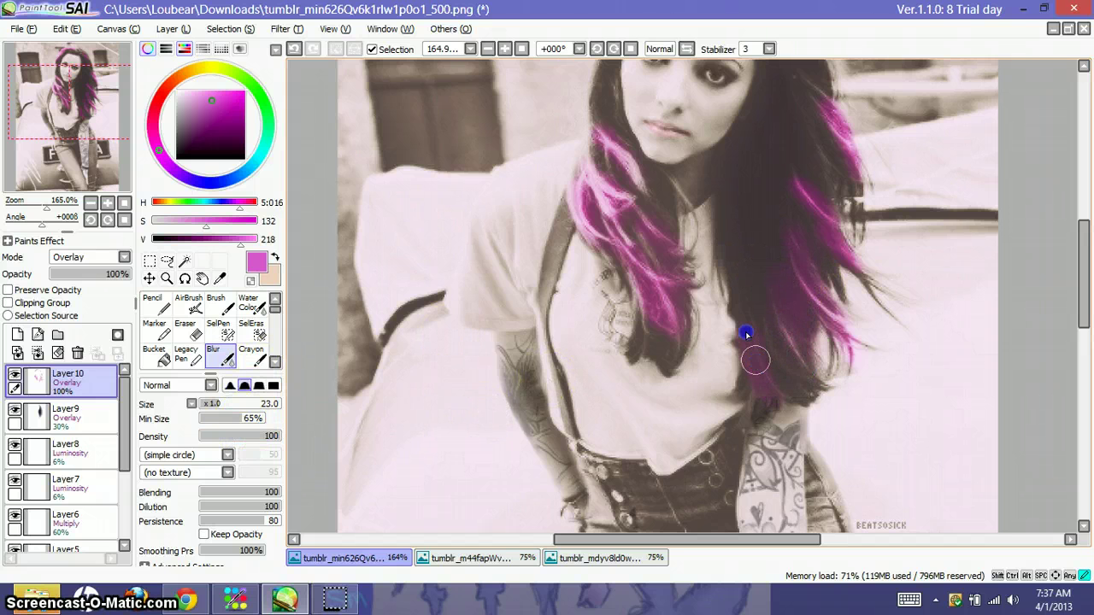
mouse_move(780, 249)
mouse_down()
mouse_move(794, 273)
mouse_move(793, 229)
mouse_up()
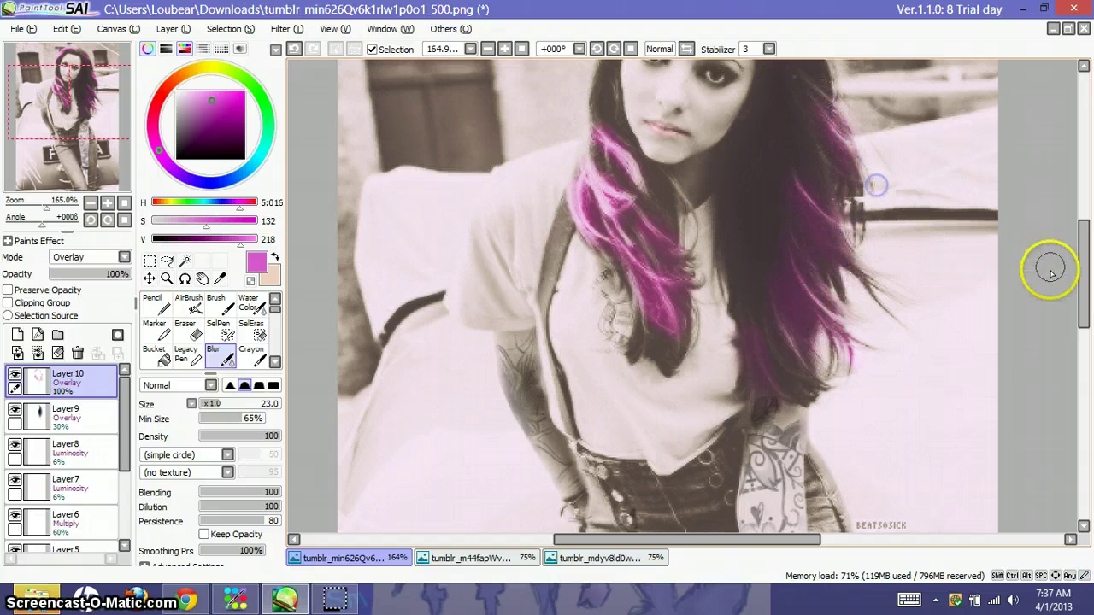
drag(1083, 304, 1082, 266)
drag(725, 117, 660, 118)
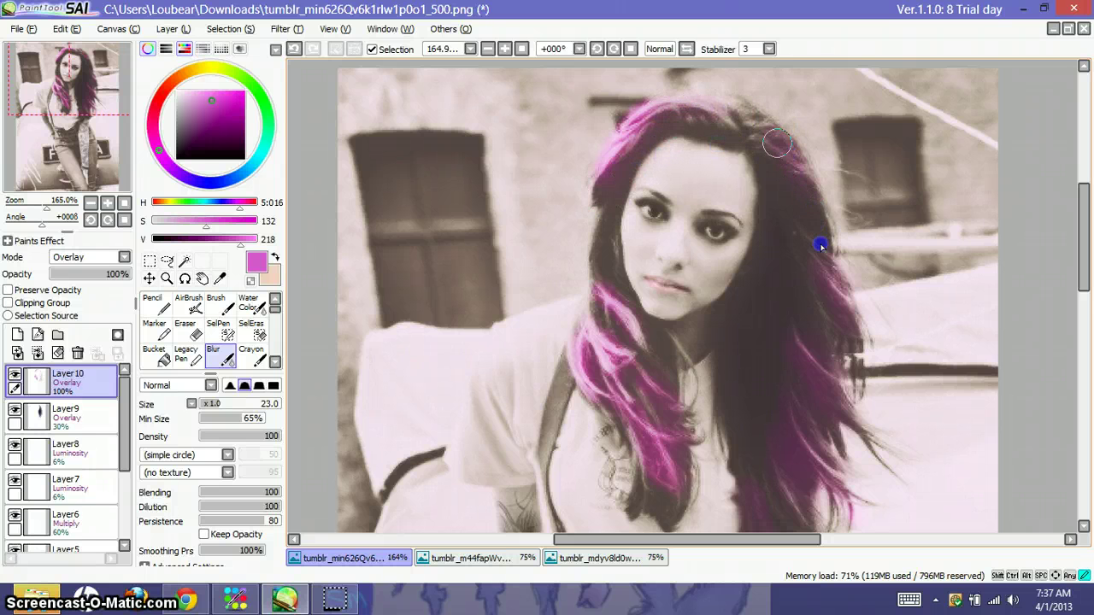
scroll(1082, 256, down, 2)
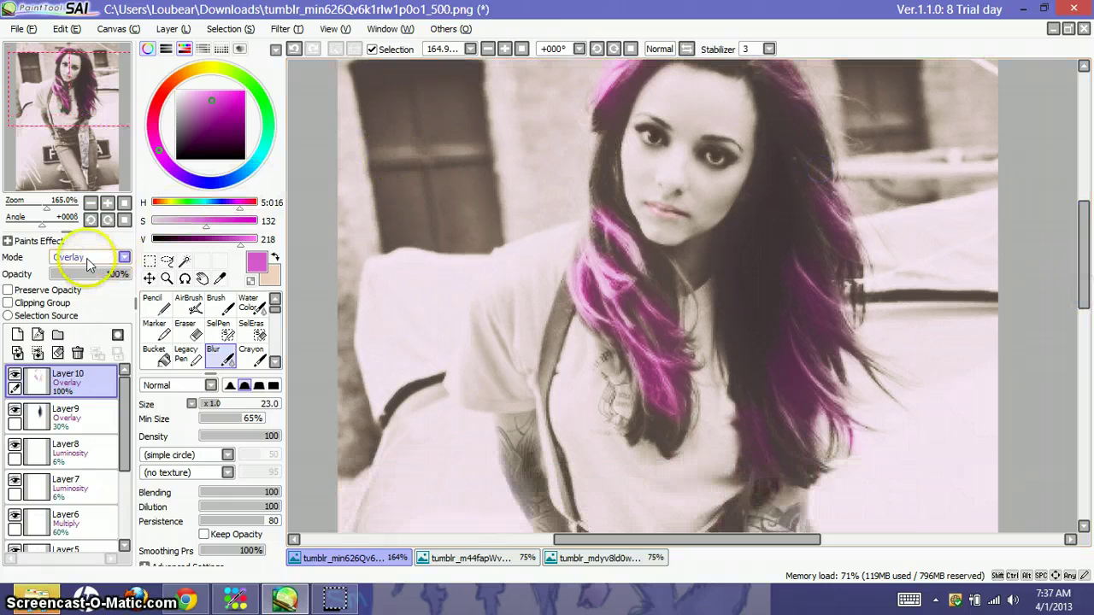
click(109, 273)
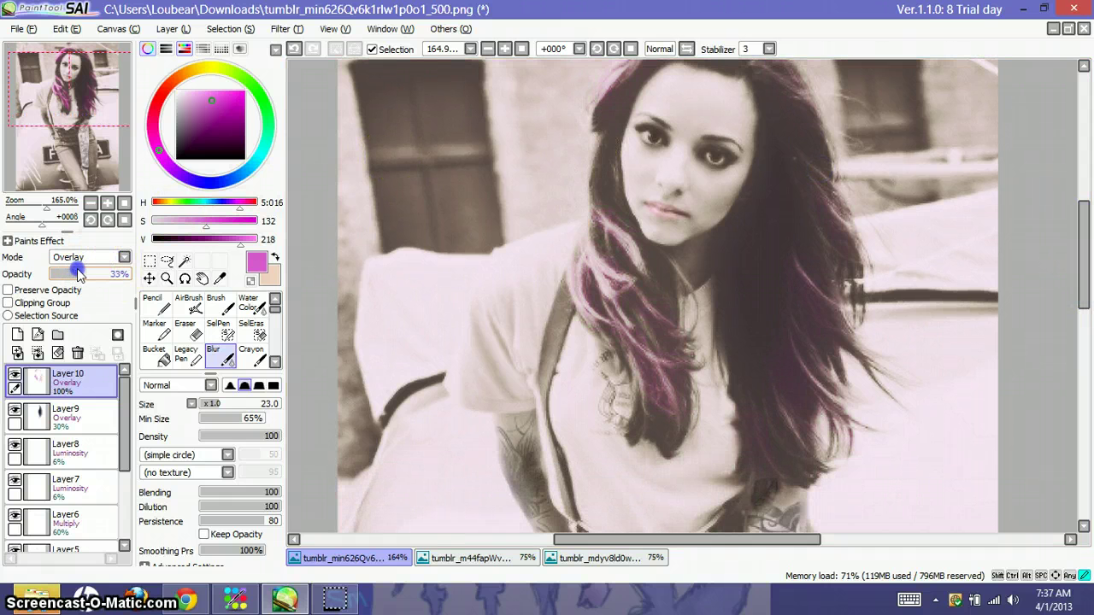
drag(122, 265, 158, 267)
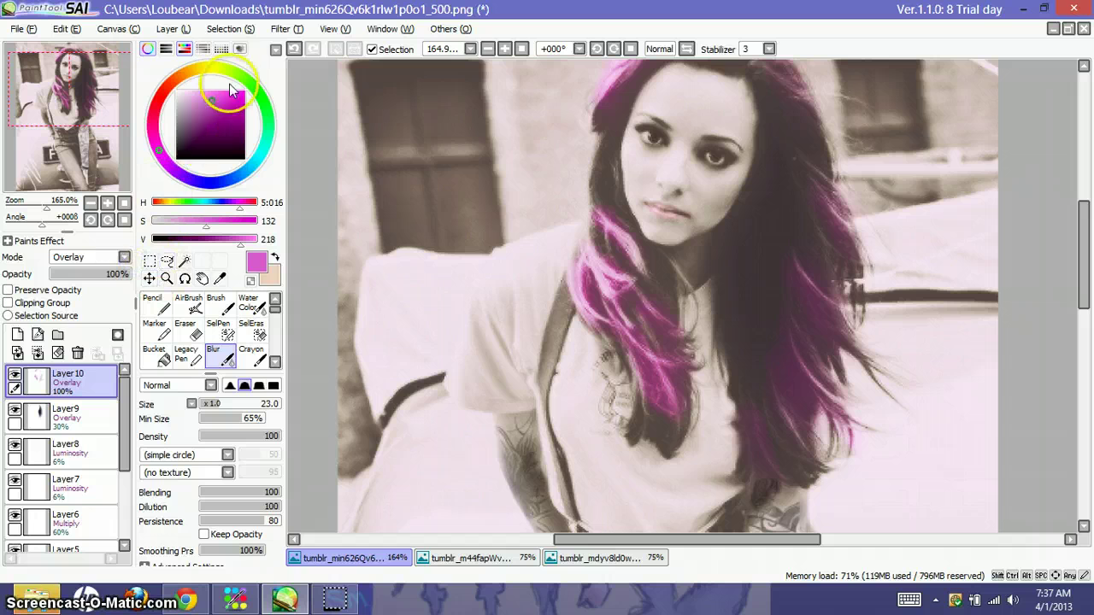
Shift the streak layer towards violet with hue -17, saturation about +3 and luminescence about -8
click(284, 28)
click(290, 45)
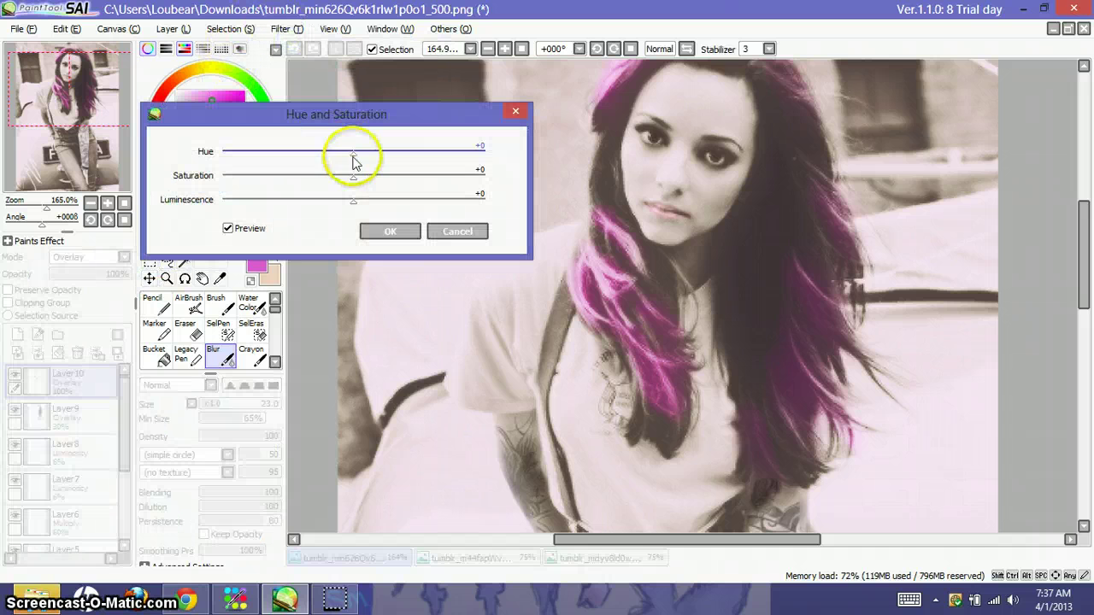
drag(353, 154, 355, 180)
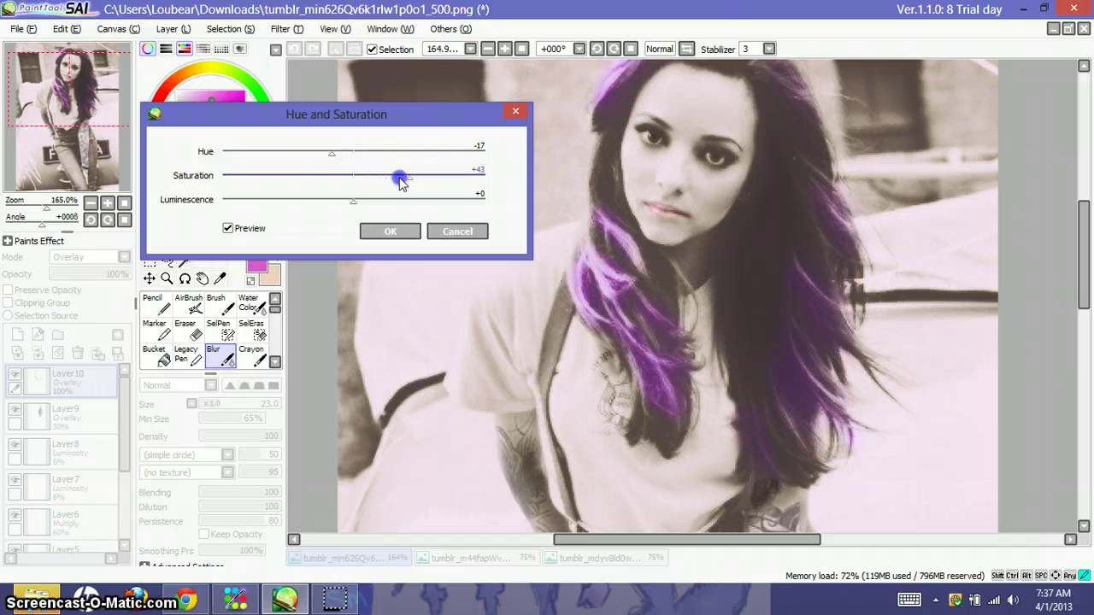
drag(421, 182, 418, 178)
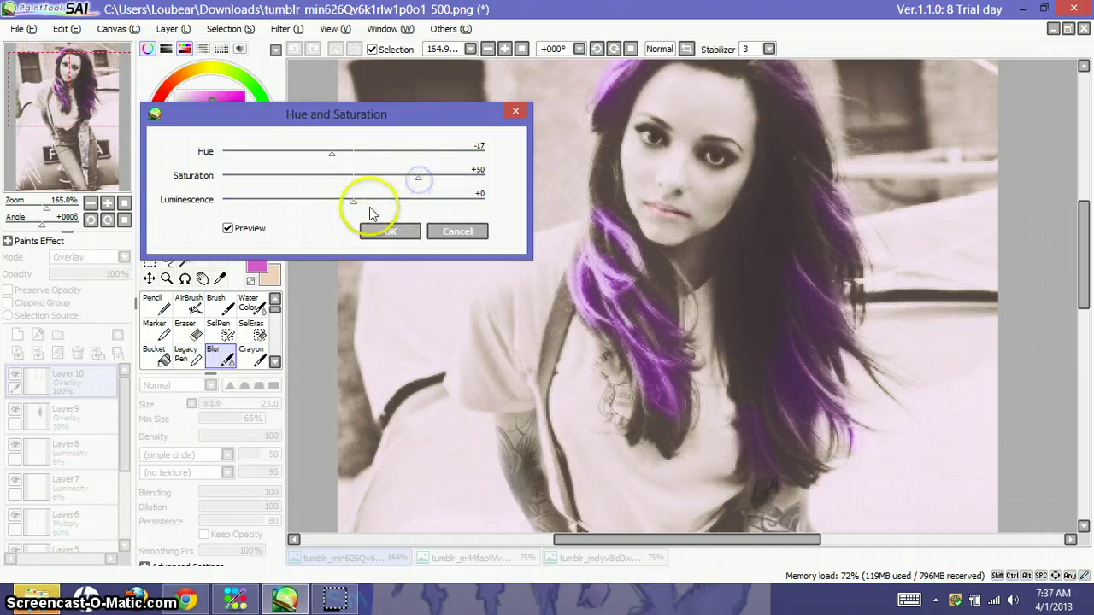
drag(350, 205, 367, 184)
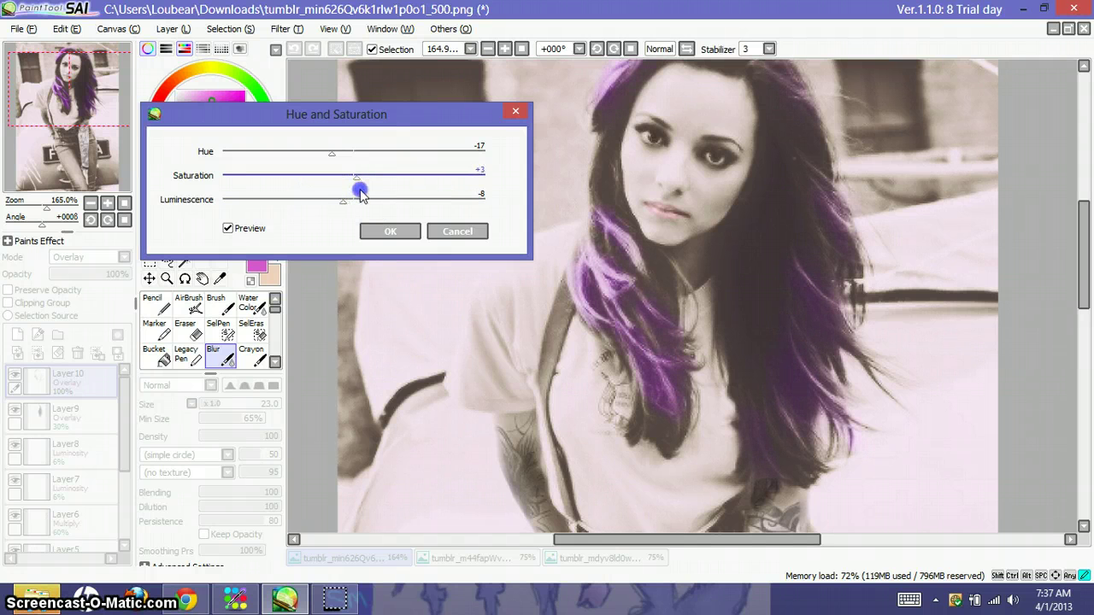
drag(372, 196, 363, 210)
click(376, 229)
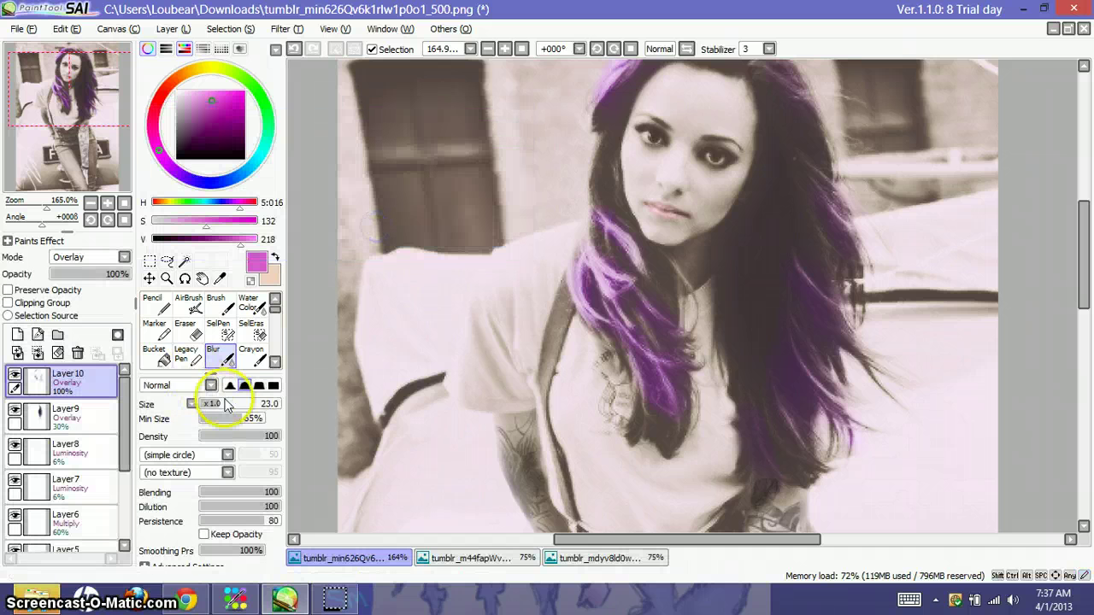
Soften the streaks on the image's left side again and erase purple from a gap between them with a size 10 Eraser
mouse_move(608, 233)
mouse_down()
mouse_move(650, 274)
mouse_move(613, 222)
mouse_move(649, 270)
mouse_move(597, 240)
mouse_move(692, 342)
mouse_move(623, 296)
mouse_up()
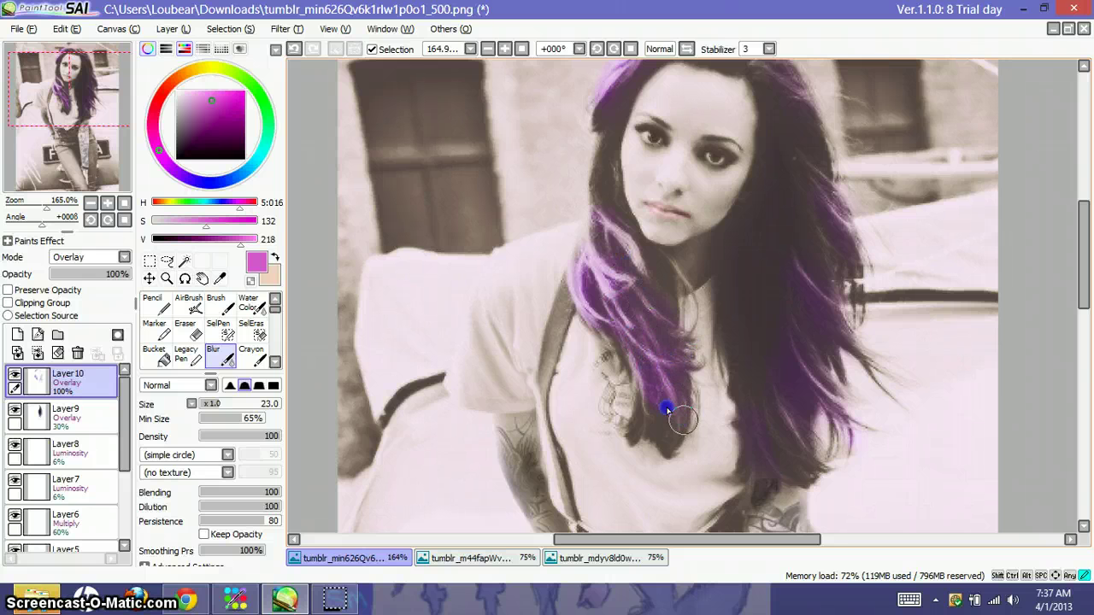
click(188, 331)
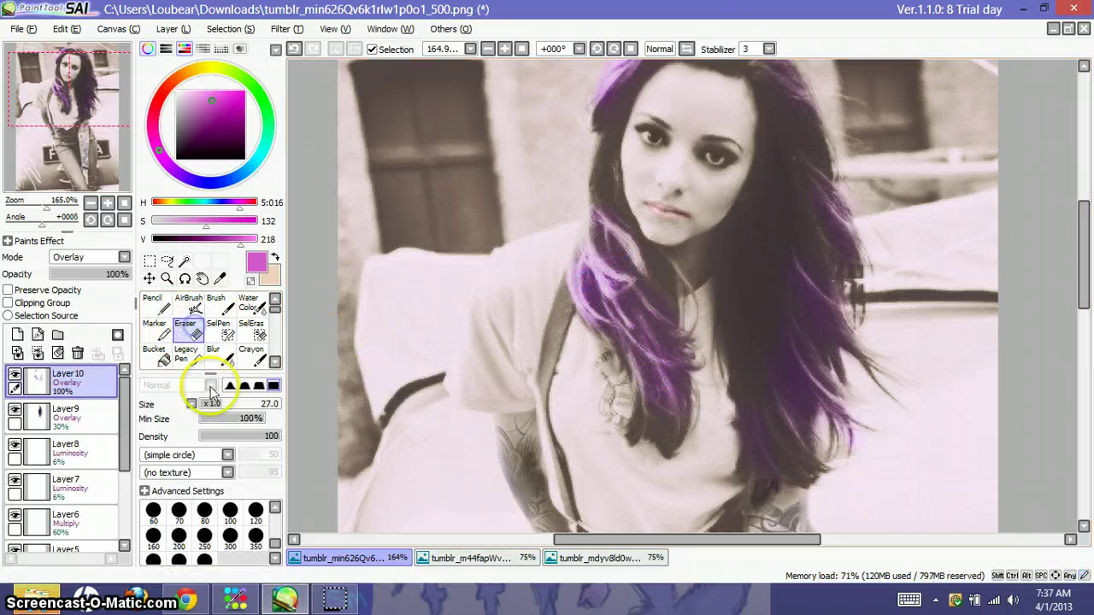
click(218, 405)
drag(217, 402, 211, 400)
drag(58, 208, 54, 207)
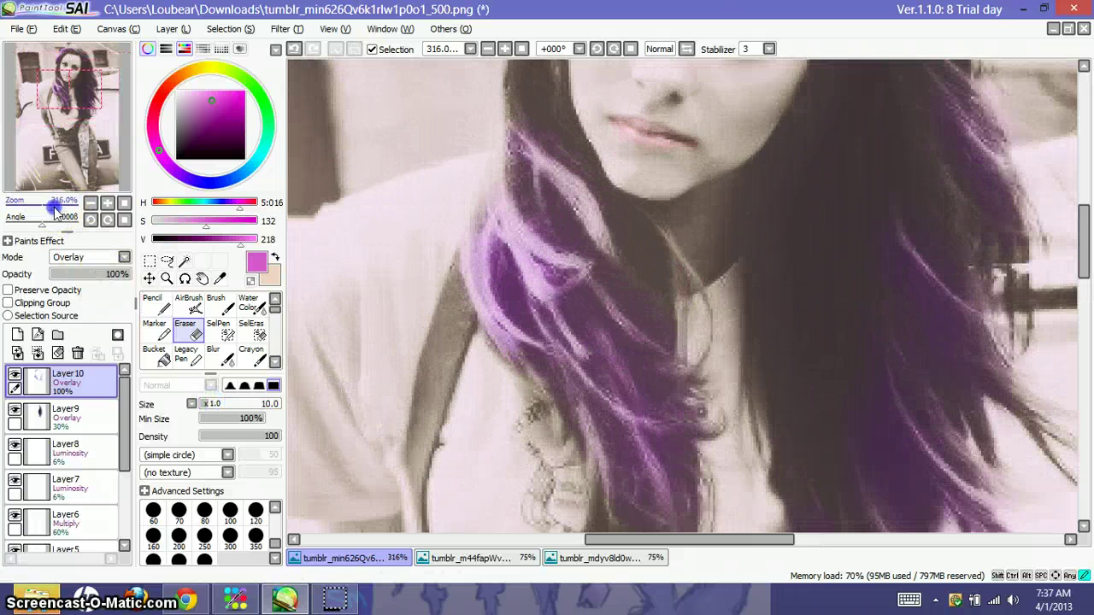
drag(61, 121, 56, 122)
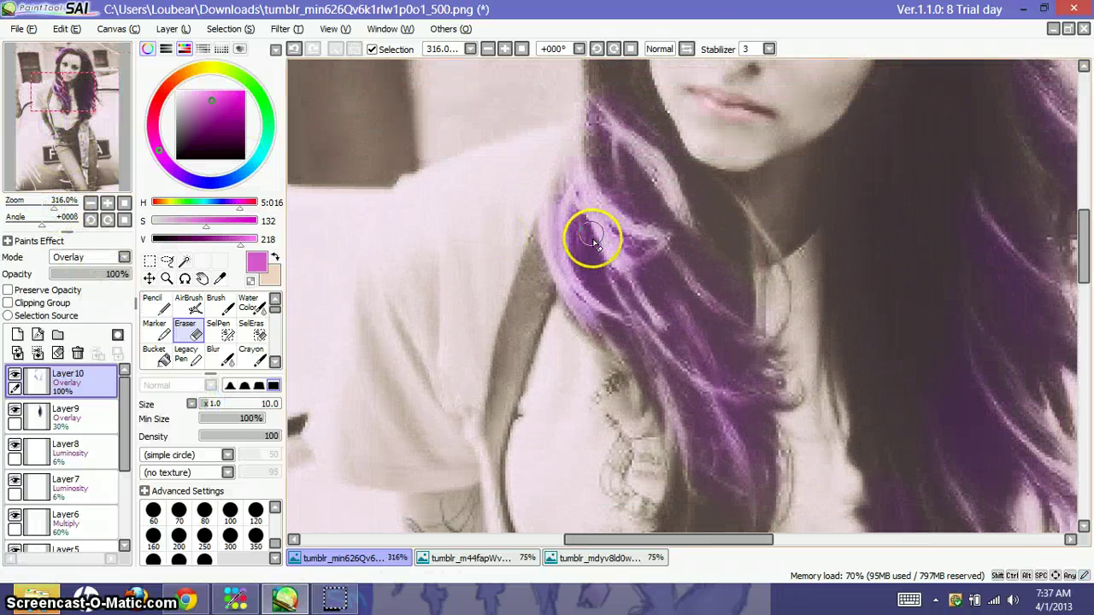
mouse_move(580, 238)
mouse_down()
mouse_move(584, 230)
mouse_move(608, 305)
mouse_up()
Reduce the Eraser to size 5.4 and erase narrow gaps between the purple strands down the hair on the image's left side
click(191, 403)
click(212, 416)
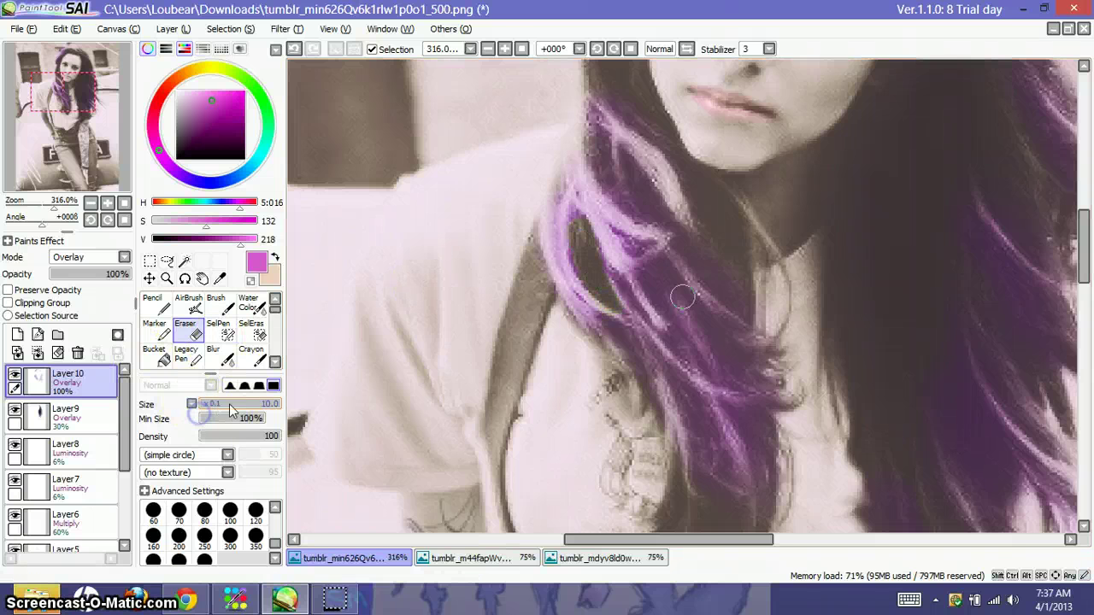
drag(272, 410, 267, 409)
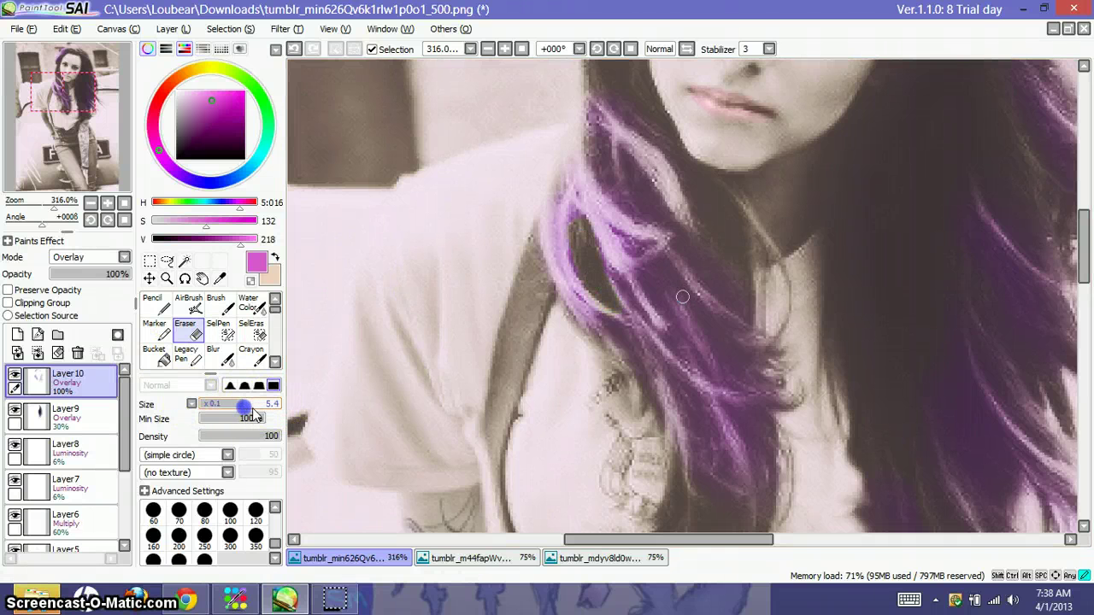
mouse_move(696, 265)
mouse_down()
mouse_move(662, 205)
mouse_move(631, 174)
mouse_up()
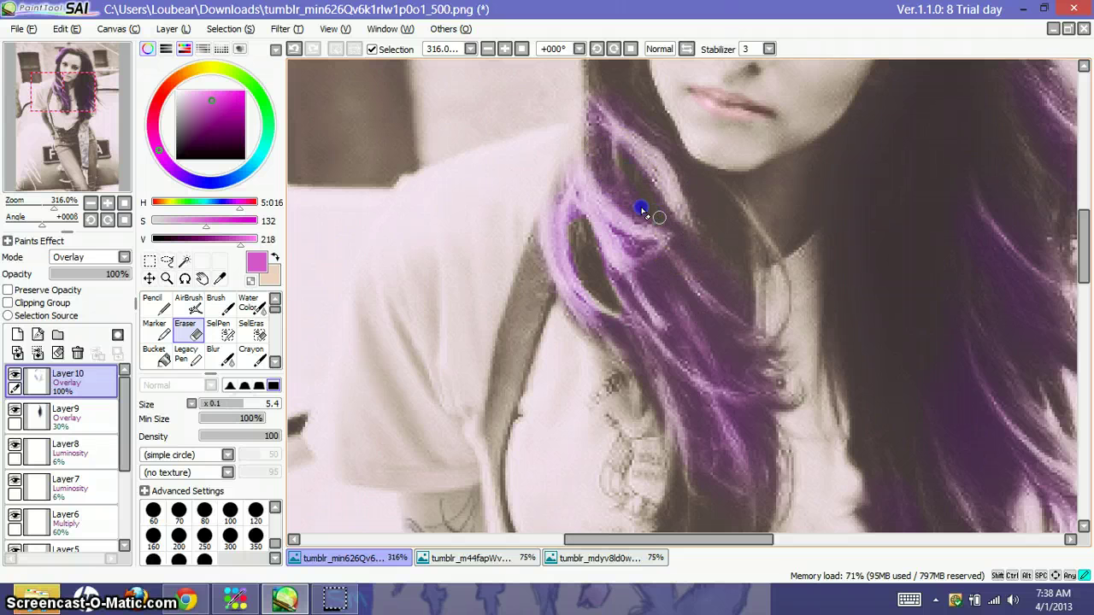
mouse_move(643, 211)
mouse_down()
mouse_move(701, 244)
mouse_move(760, 382)
mouse_up()
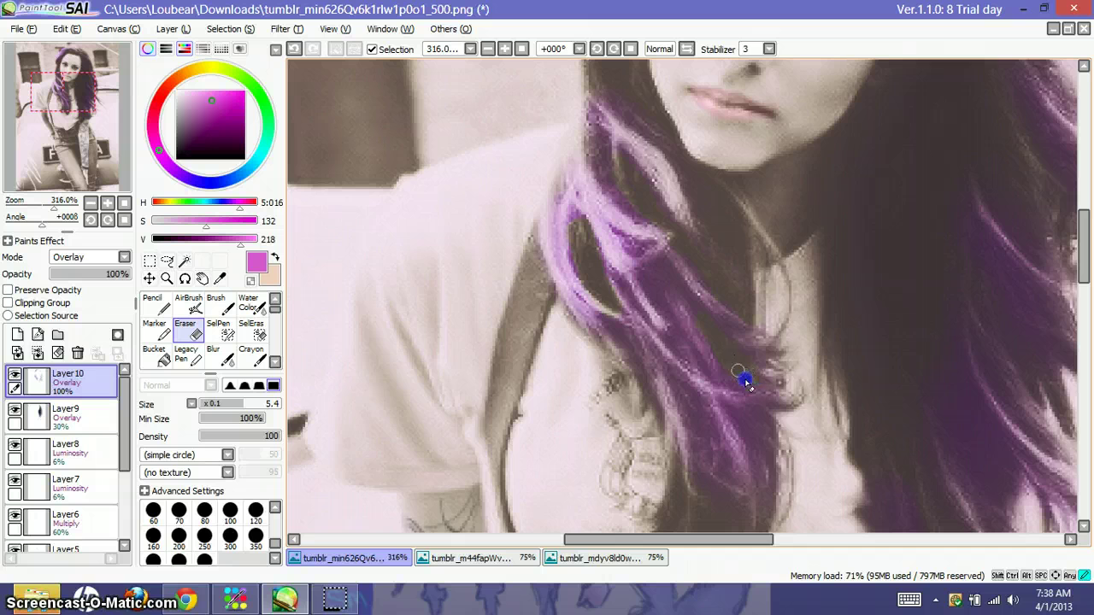
mouse_move(730, 247)
mouse_down()
mouse_move(725, 284)
mouse_move(740, 293)
mouse_up()
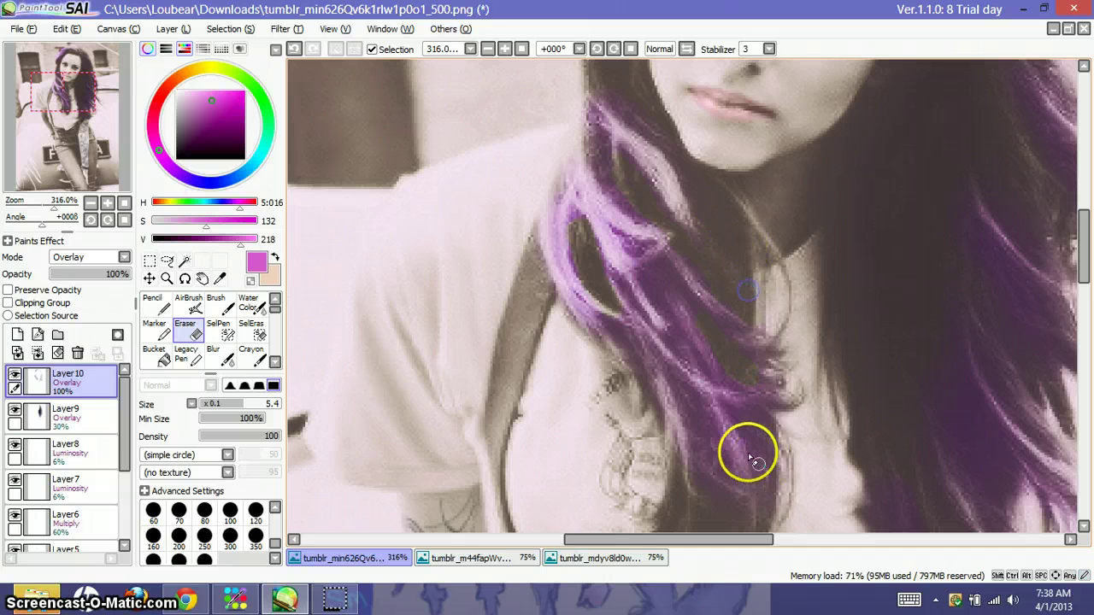
mouse_move(741, 418)
mouse_down()
mouse_move(768, 478)
mouse_move(761, 426)
mouse_move(772, 434)
mouse_move(725, 503)
mouse_move(738, 502)
mouse_move(706, 472)
mouse_up()
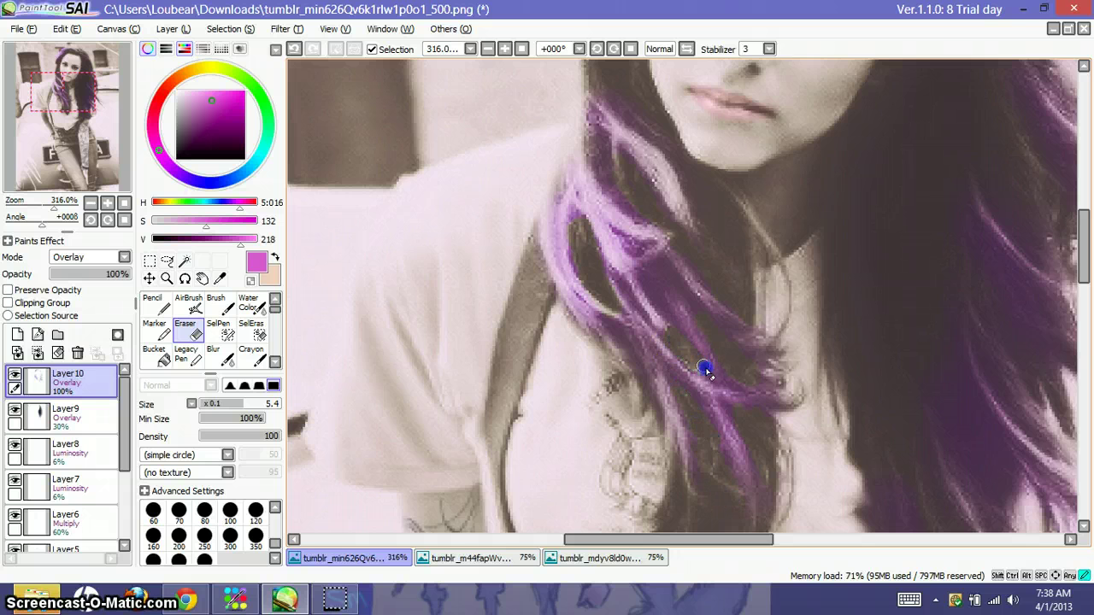
drag(705, 370, 756, 374)
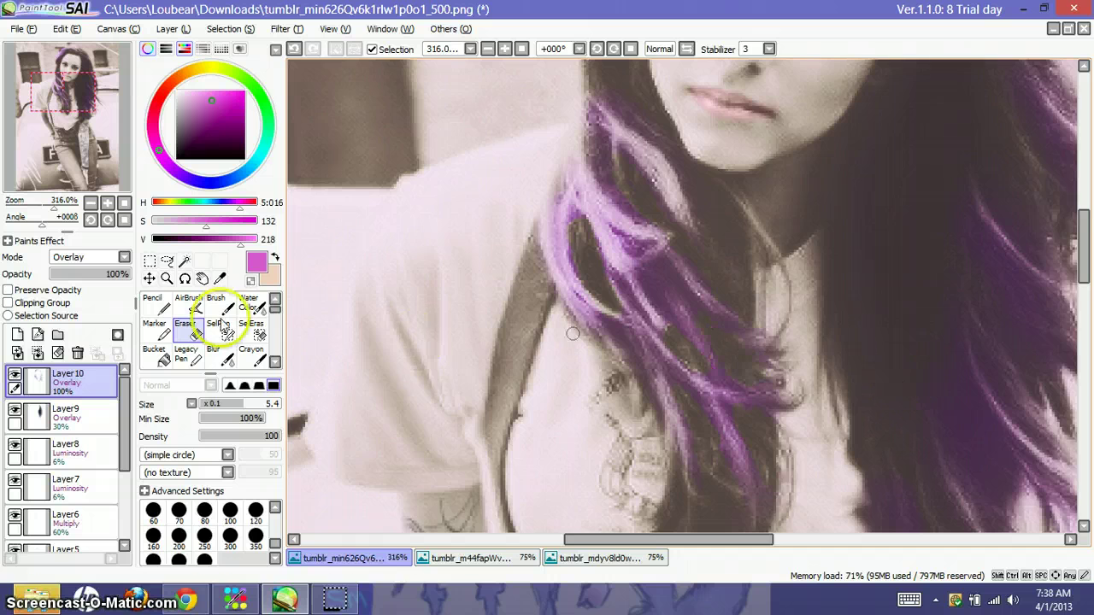
Set the Eraser to size 10 and thin the purple into separate streaks in the mid-length hair on the image's right side
drag(70, 124, 88, 129)
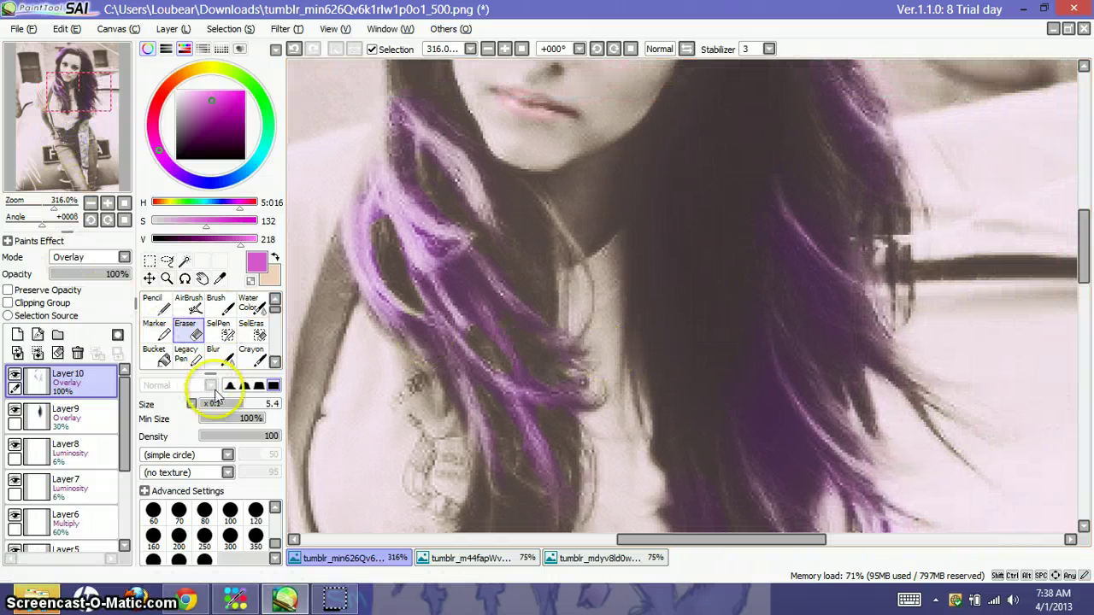
drag(229, 406, 306, 407)
drag(749, 370, 784, 459)
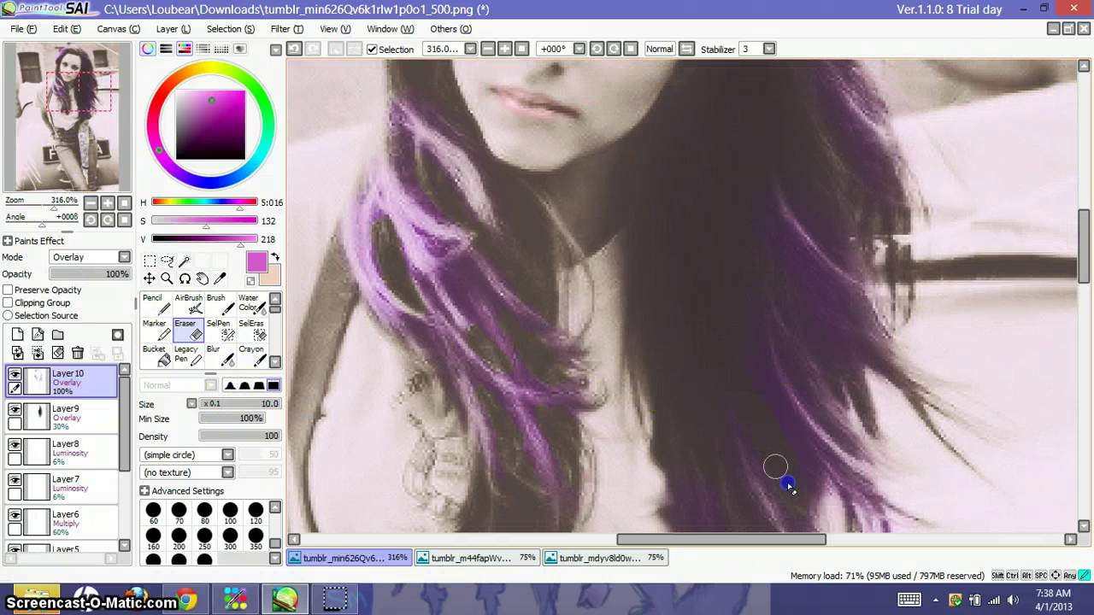
mouse_move(821, 495)
mouse_down()
mouse_move(751, 371)
mouse_move(782, 325)
mouse_move(786, 299)
mouse_up()
mouse_move(880, 367)
mouse_down()
mouse_move(817, 201)
mouse_move(858, 267)
mouse_move(793, 186)
mouse_move(867, 256)
mouse_up()
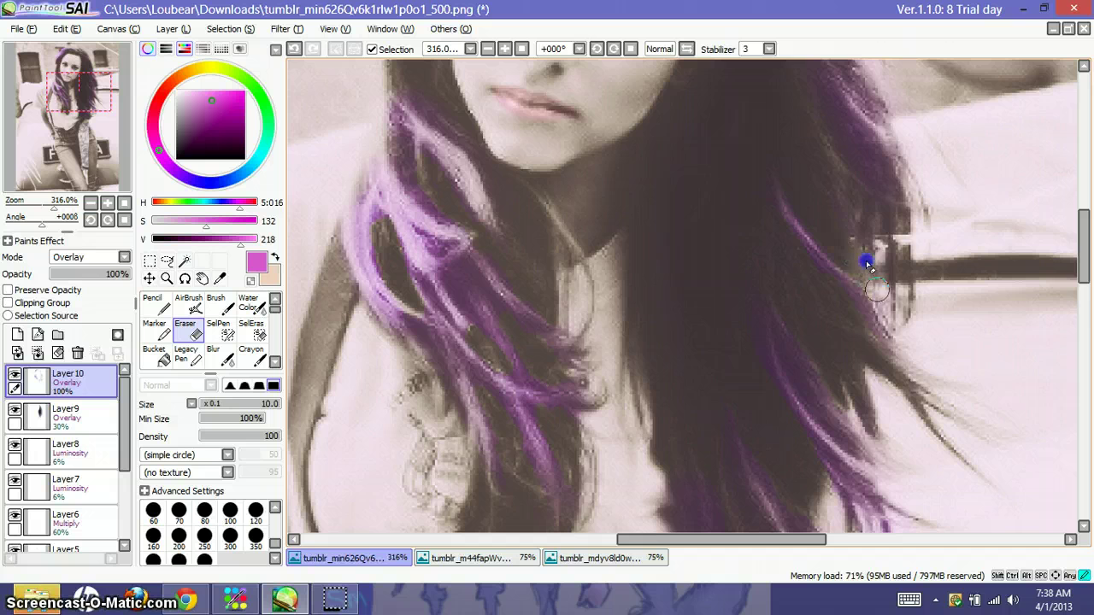
Erase excess purple around the streaks in the lower hair on the image's right side, leaving thin strands near the ends
drag(1080, 246, 1084, 284)
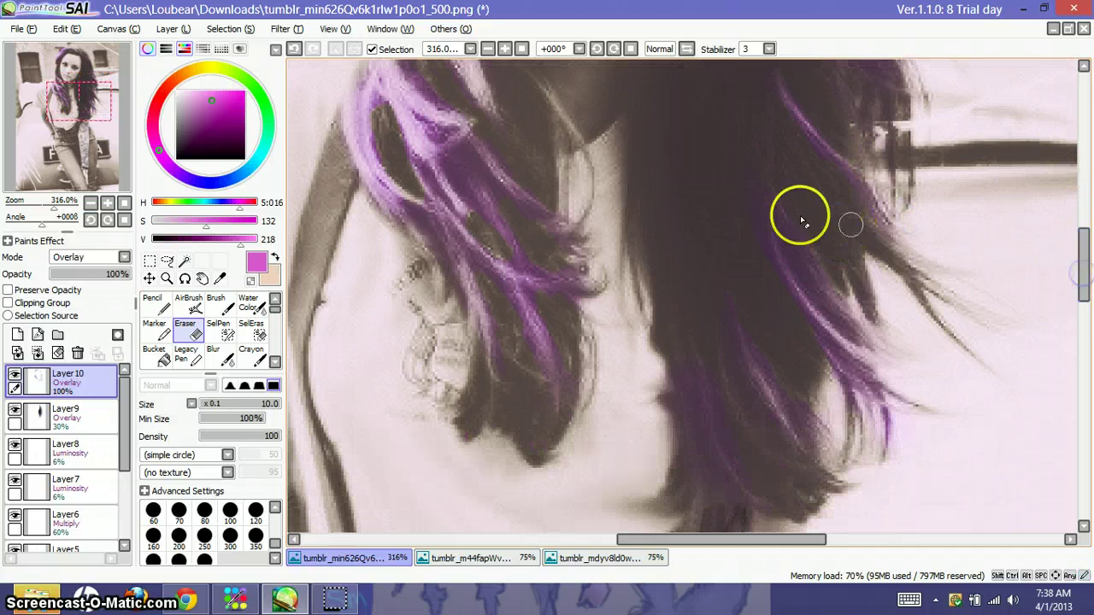
drag(806, 214, 792, 219)
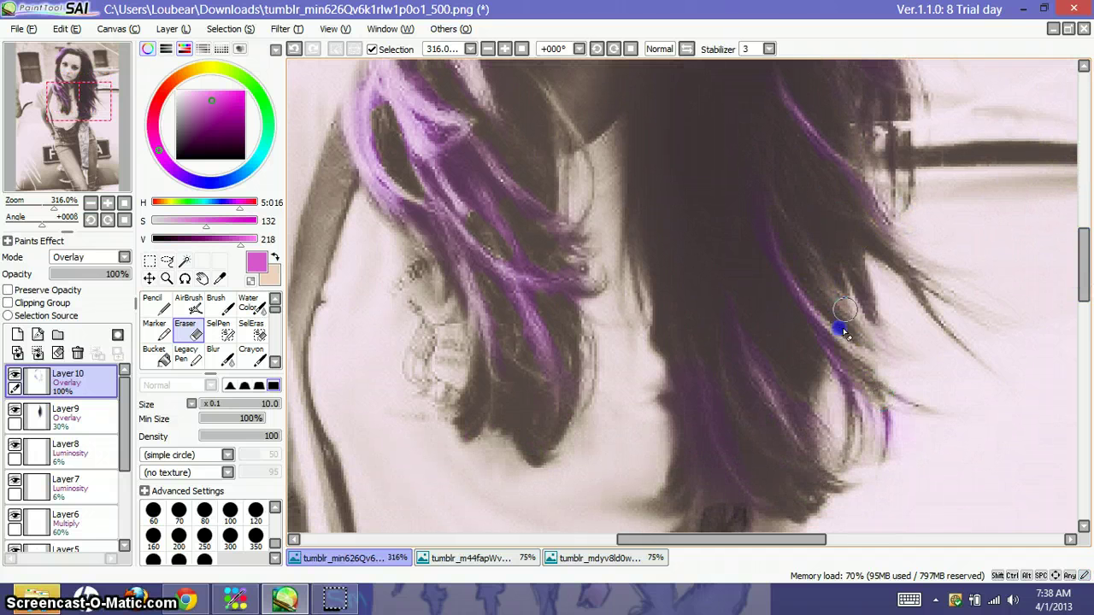
mouse_move(844, 331)
mouse_down()
mouse_move(772, 342)
mouse_move(713, 374)
mouse_move(733, 488)
mouse_up()
click(681, 426)
click(664, 250)
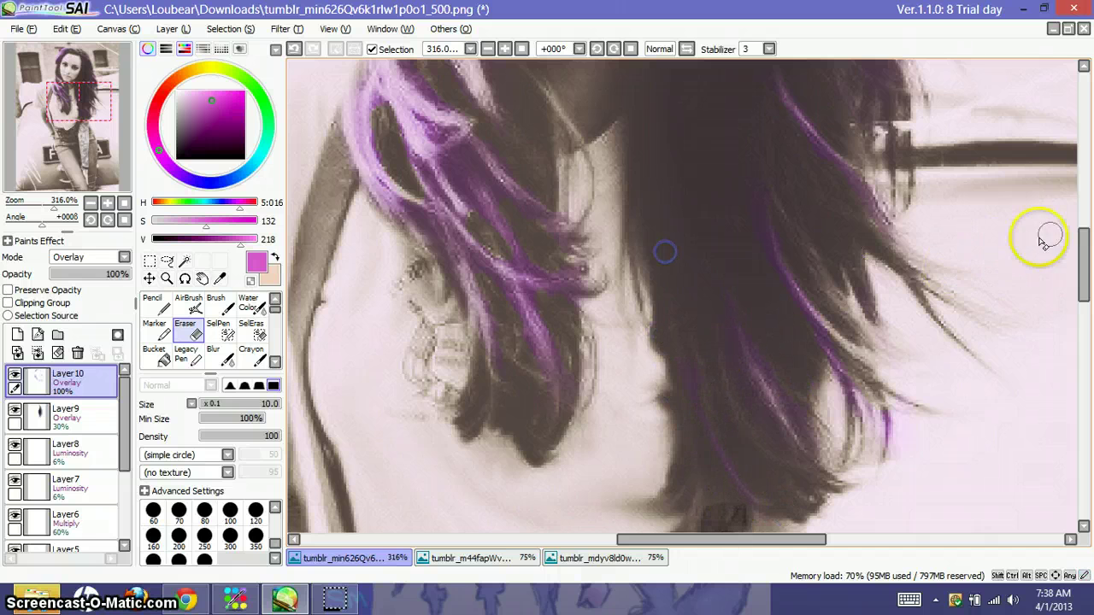
Erase excess purple beside the face on the image's right side and along the inner edge of the crown
drag(1084, 288, 1086, 246)
click(789, 261)
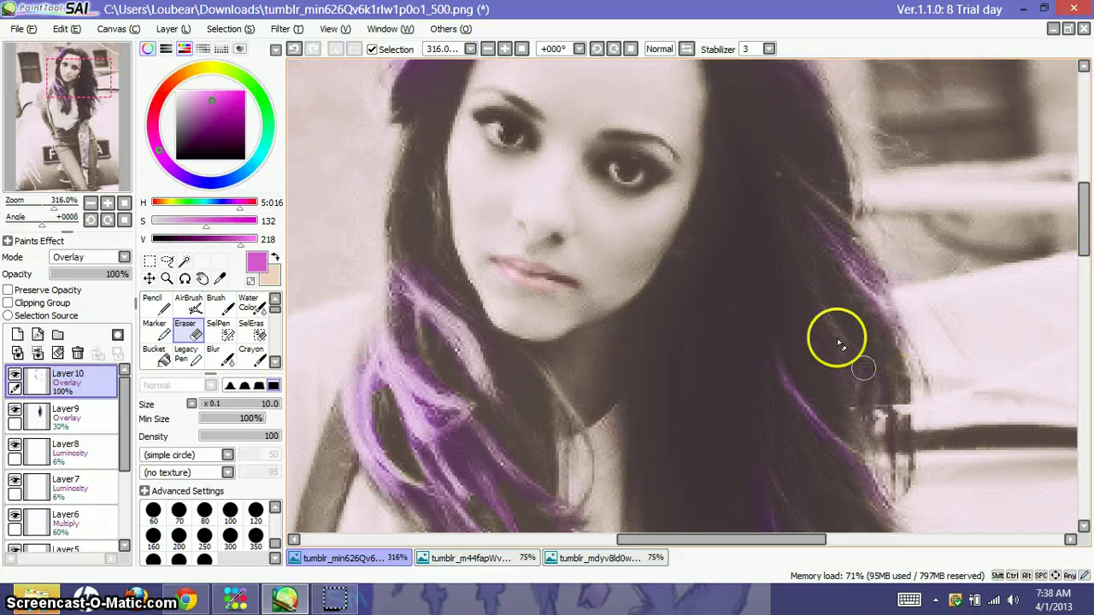
drag(1083, 218, 1083, 186)
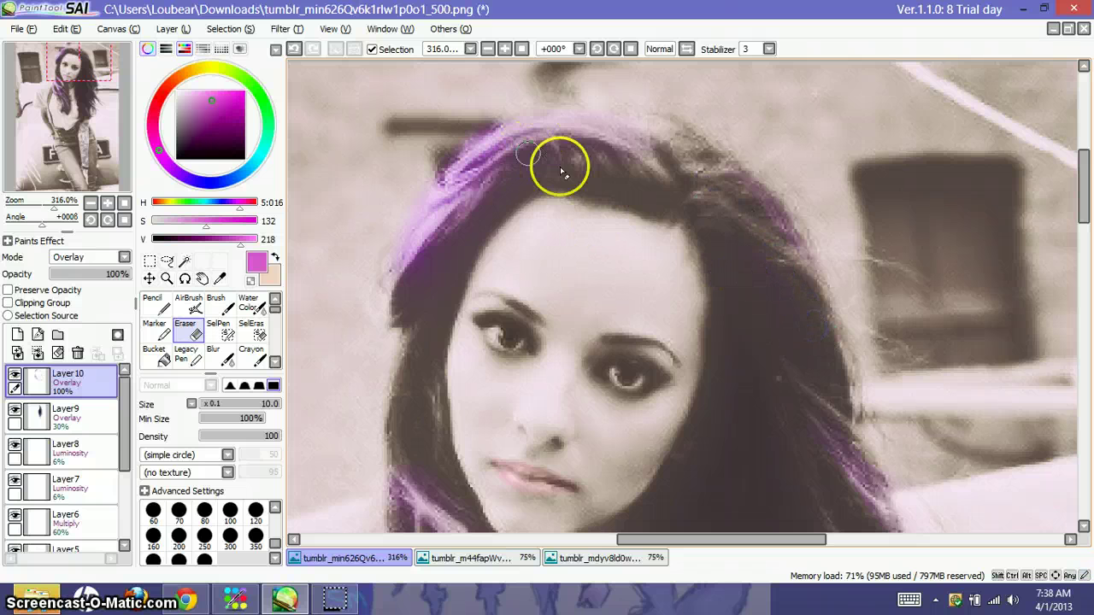
drag(581, 154, 491, 213)
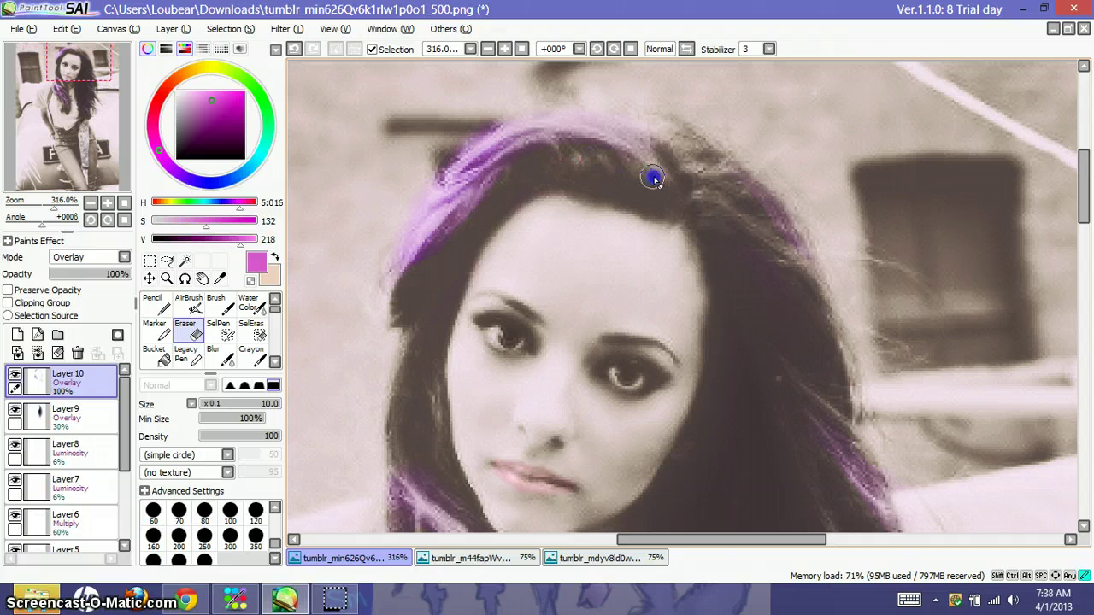
drag(717, 164, 783, 253)
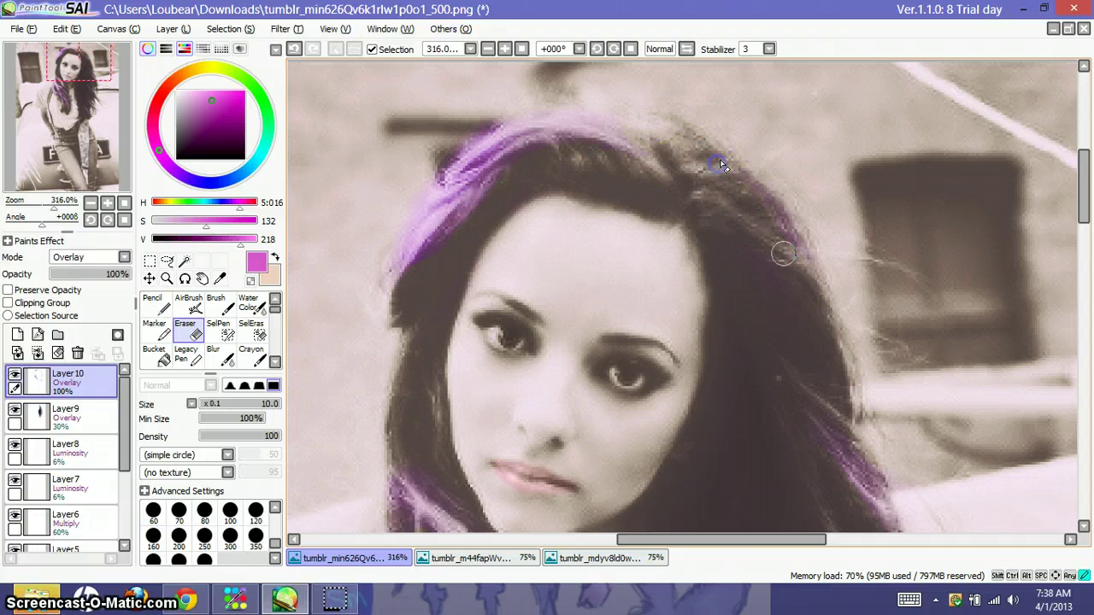
Airbrush a pink streak at size 26 along the crown on the image's right side
click(188, 303)
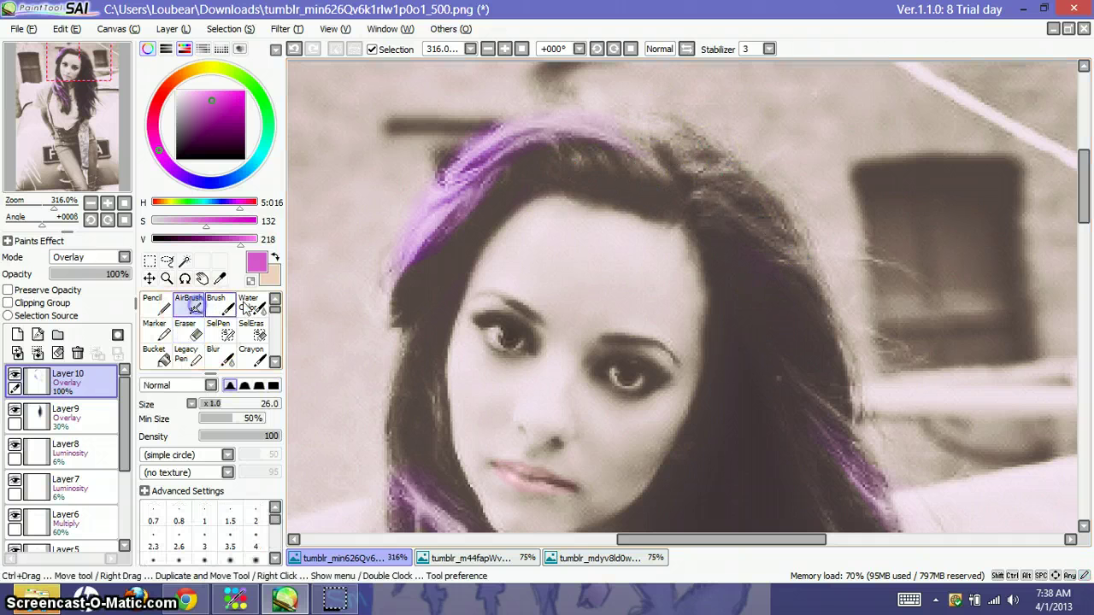
click(686, 174)
mouse_move(708, 155)
mouse_down()
mouse_move(792, 262)
mouse_move(722, 168)
mouse_move(757, 200)
mouse_move(806, 293)
mouse_up()
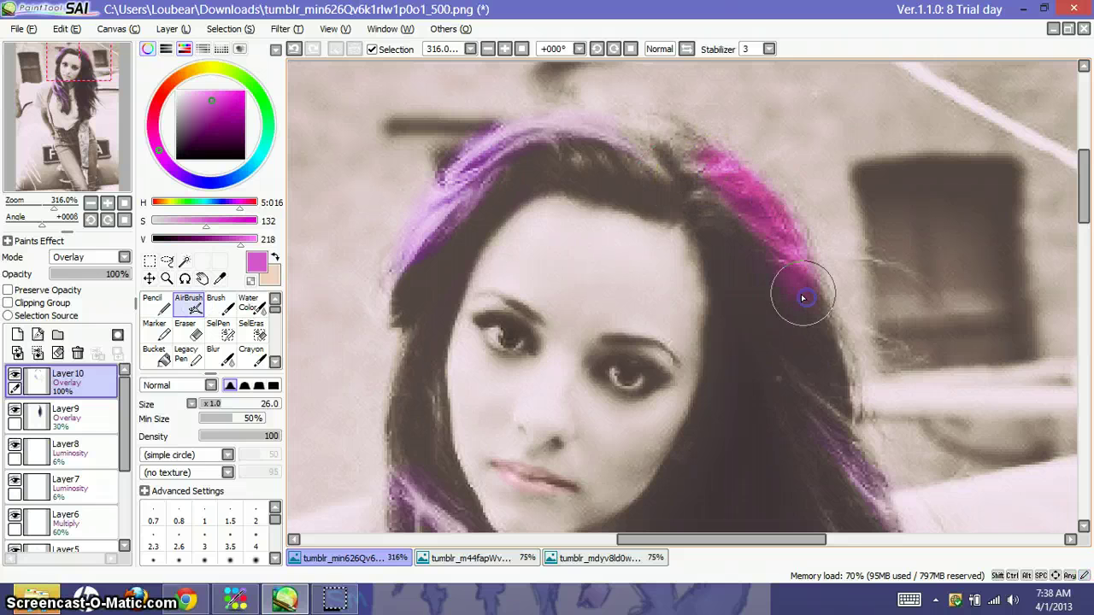
drag(725, 224, 703, 146)
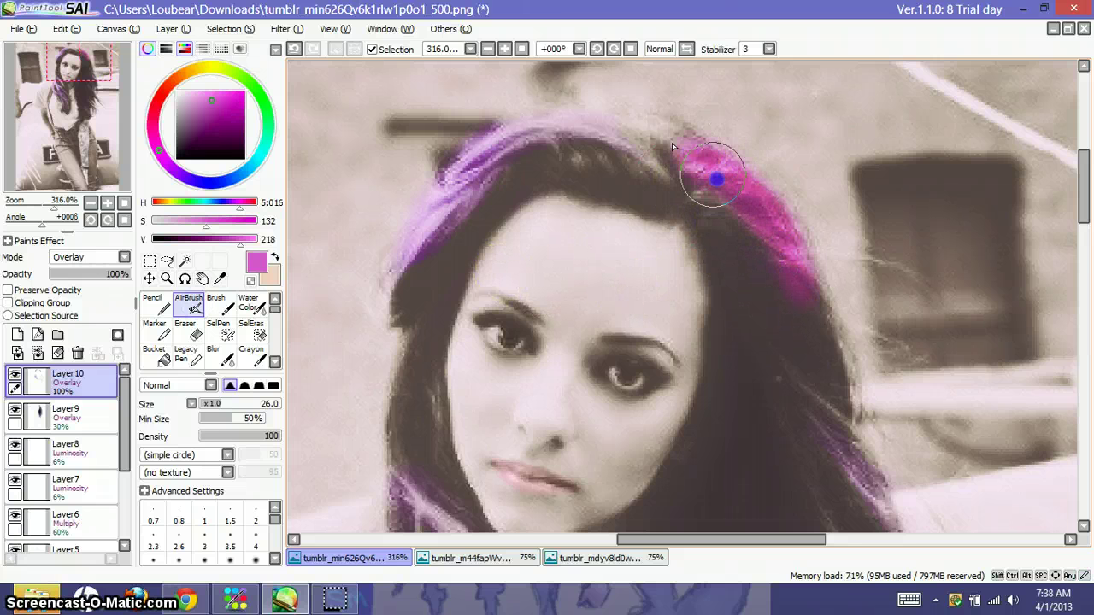
Soften the new pink streak and the purple at the opposite side of the crown with the Blur tool at size 23
click(224, 353)
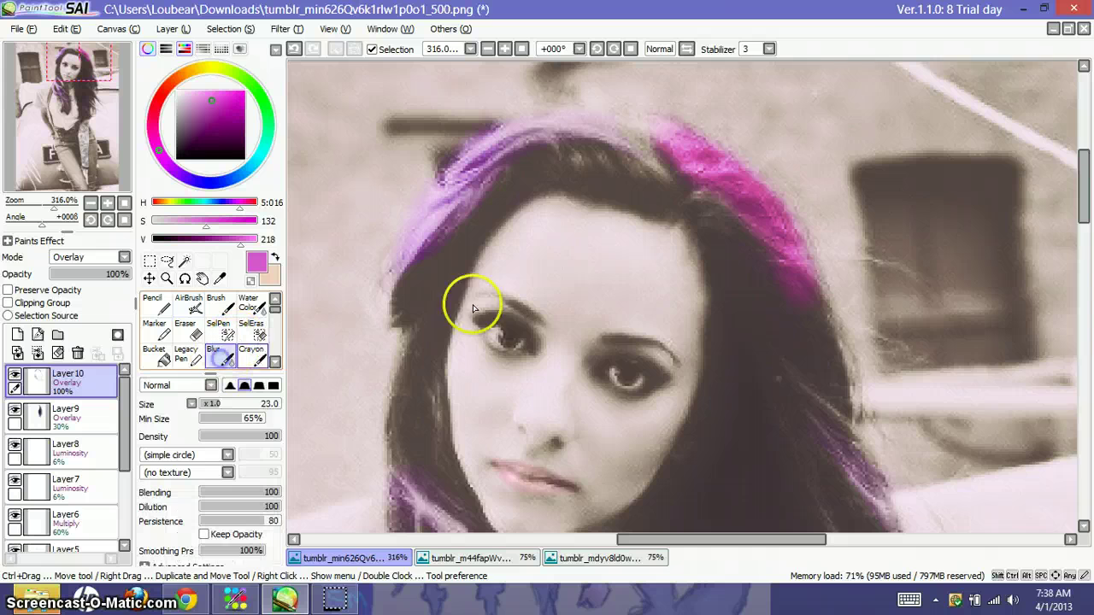
drag(699, 163, 752, 231)
drag(788, 295, 808, 296)
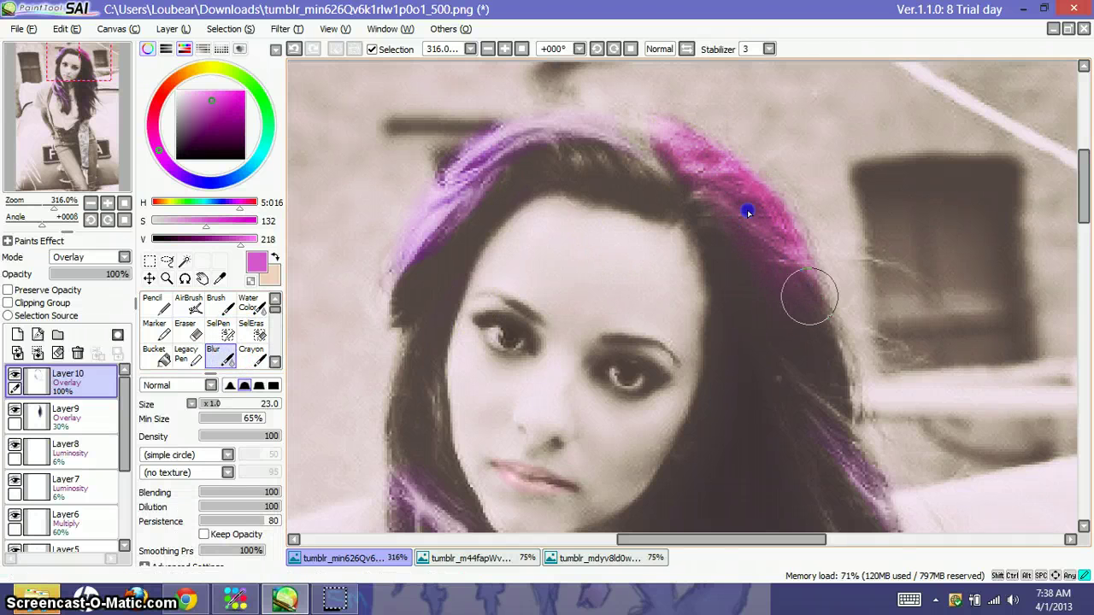
mouse_move(731, 184)
mouse_down()
mouse_move(674, 139)
mouse_move(658, 143)
mouse_move(734, 211)
mouse_move(750, 254)
mouse_up()
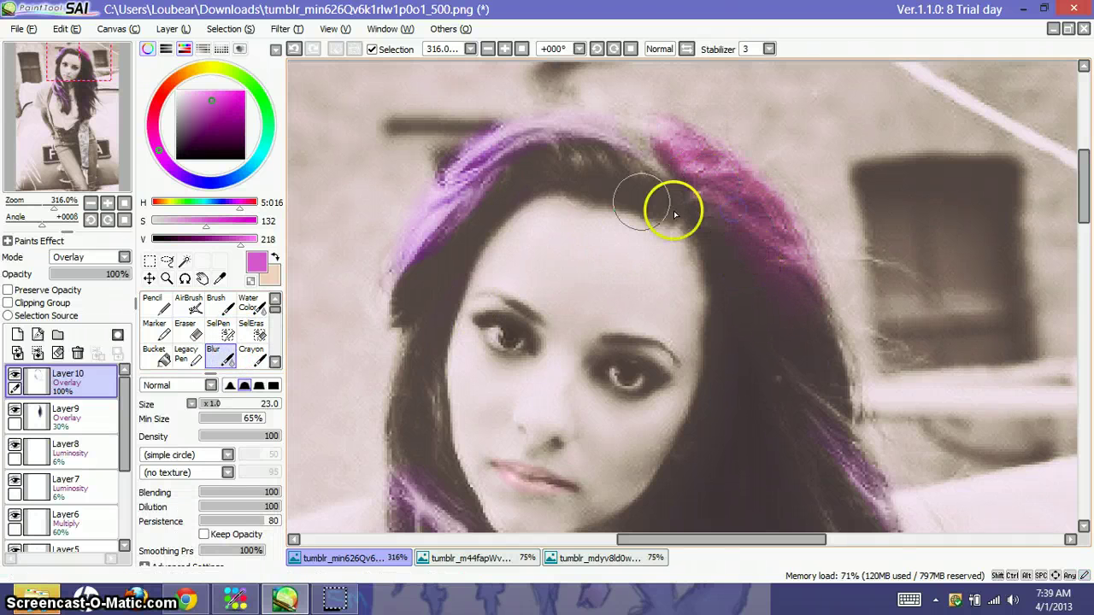
mouse_move(547, 171)
mouse_down()
mouse_move(564, 171)
mouse_move(476, 231)
mouse_move(419, 305)
mouse_move(541, 203)
mouse_up()
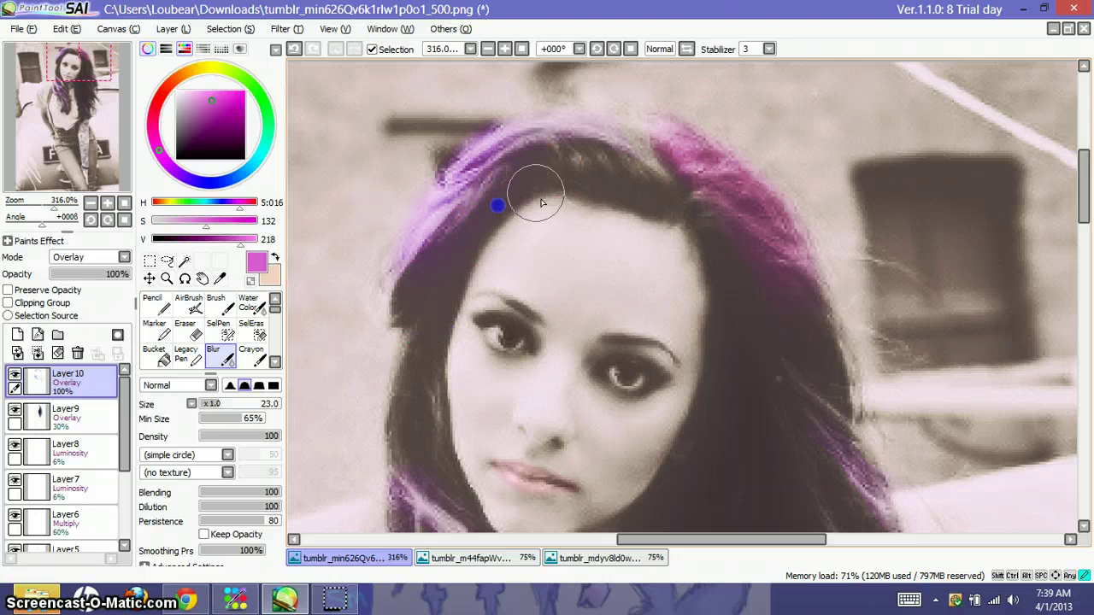
Reduce the Blur tool to size 9 and soften the erased edges between the purple strands on the image's left side
drag(1082, 183, 1082, 228)
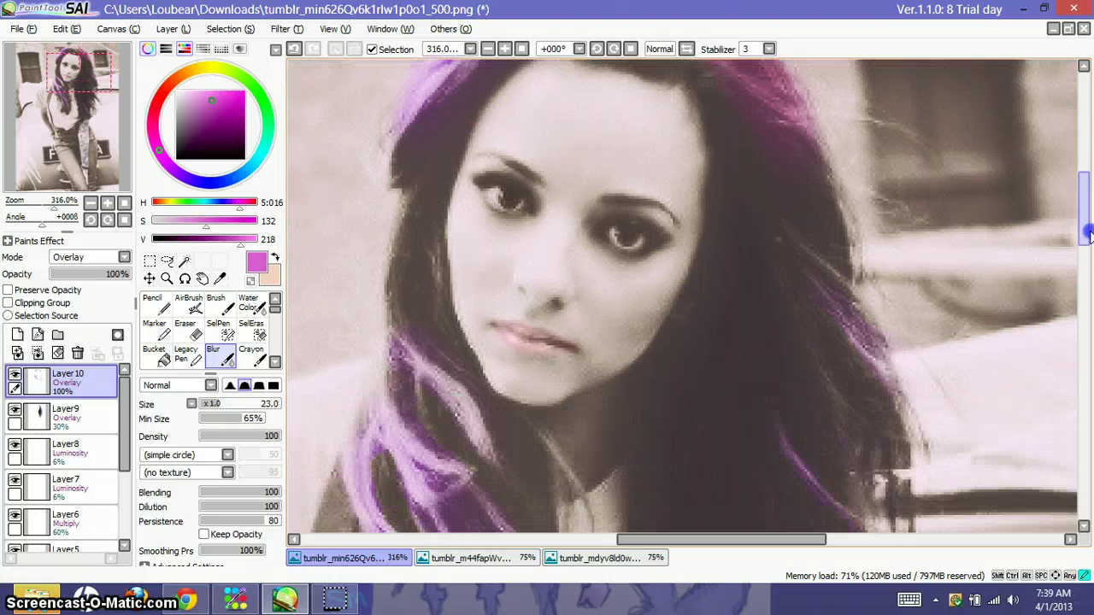
click(210, 403)
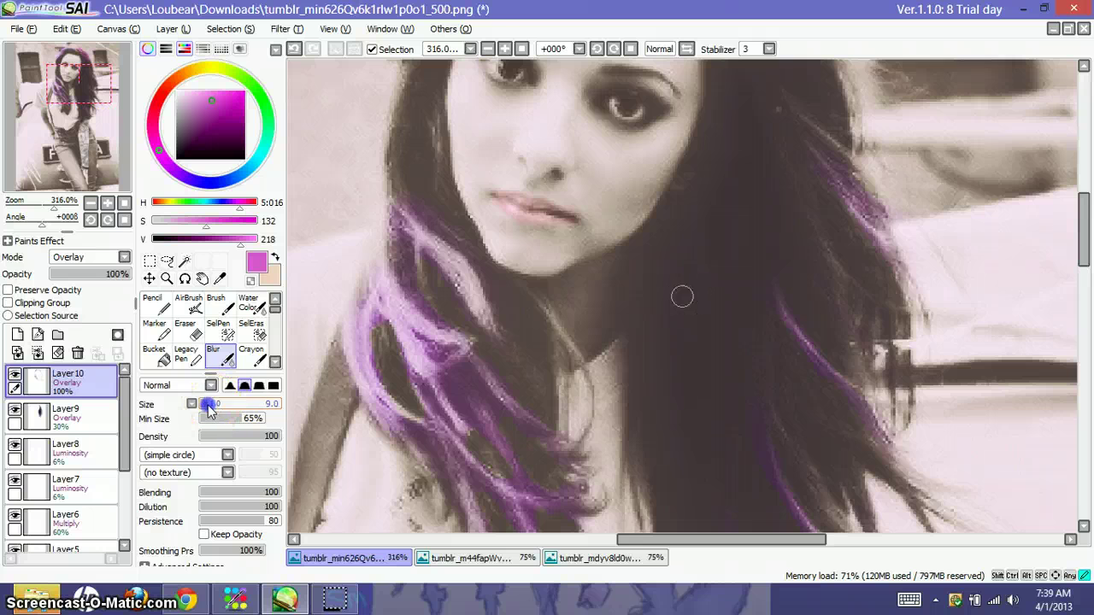
drag(439, 267, 430, 287)
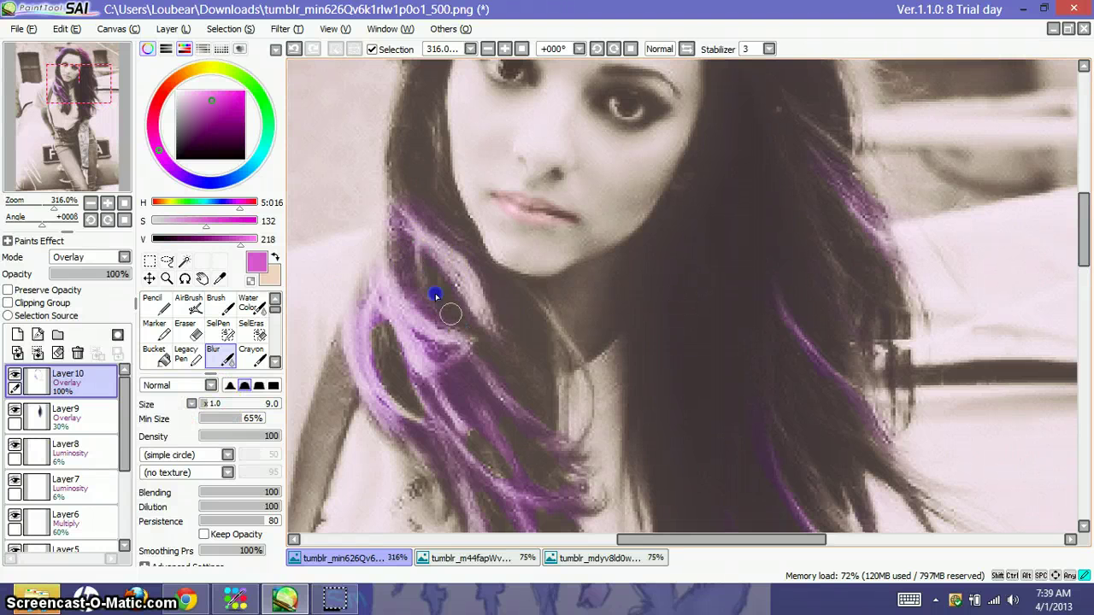
mouse_move(434, 214)
mouse_down()
mouse_move(475, 277)
mouse_move(489, 335)
mouse_up()
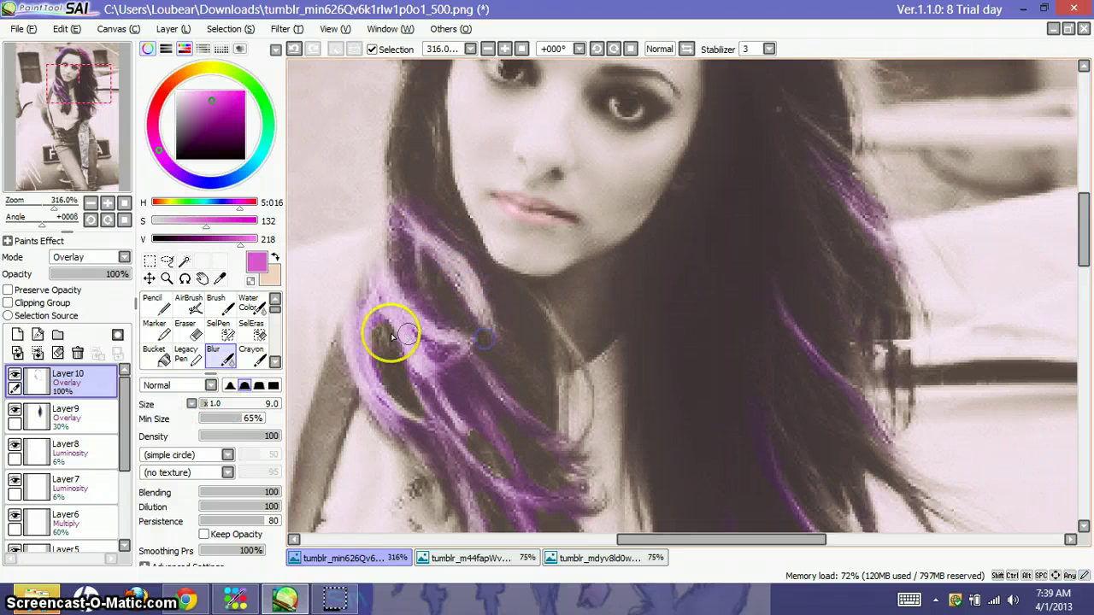
mouse_move(391, 333)
mouse_down()
mouse_move(409, 378)
mouse_move(370, 328)
mouse_up()
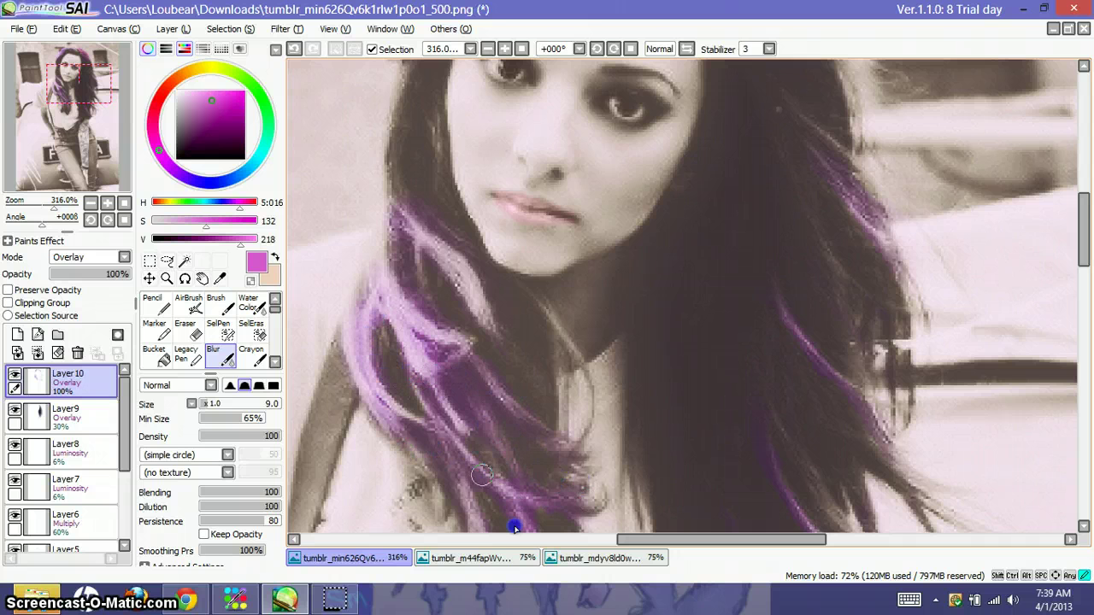
drag(448, 473, 414, 403)
Soften the thin streaks on the image's right side and lower the streak layer's opacity to 78%
mouse_move(766, 428)
mouse_down()
mouse_move(808, 531)
mouse_move(832, 539)
mouse_up()
drag(776, 308, 793, 336)
drag(847, 385, 794, 123)
drag(1083, 261, 1085, 221)
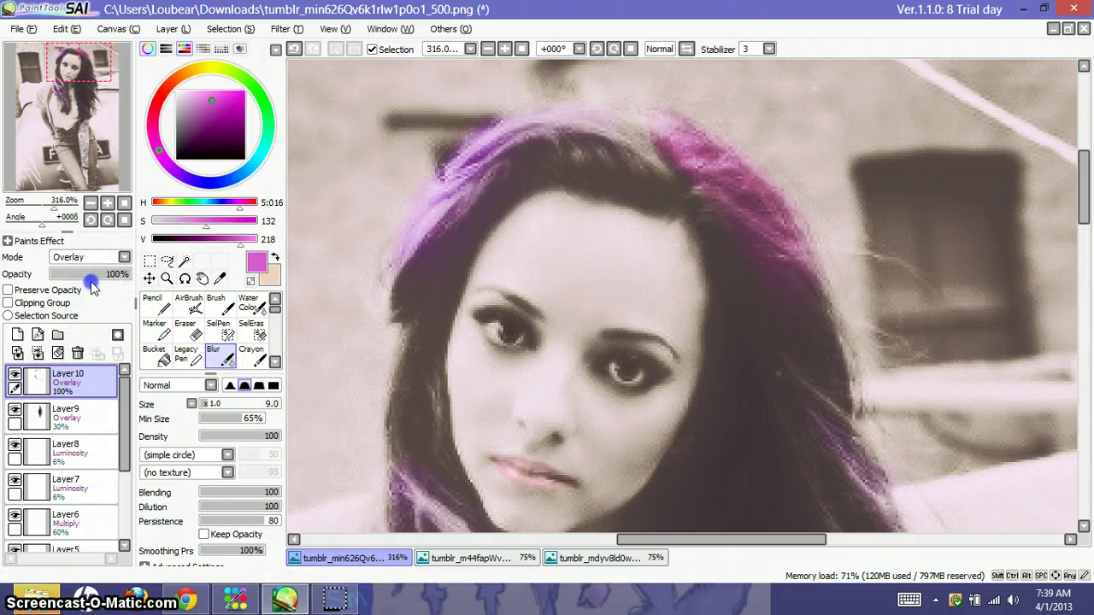
drag(107, 285, 114, 289)
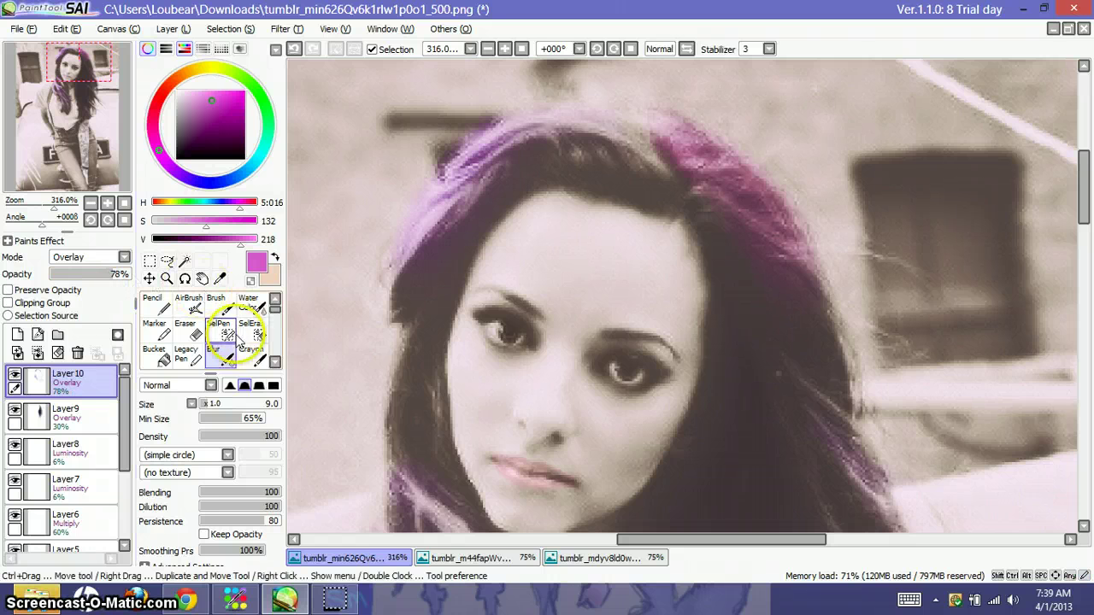
Erase the pink streak along the crown on the image's right side
click(186, 330)
drag(701, 177, 701, 231)
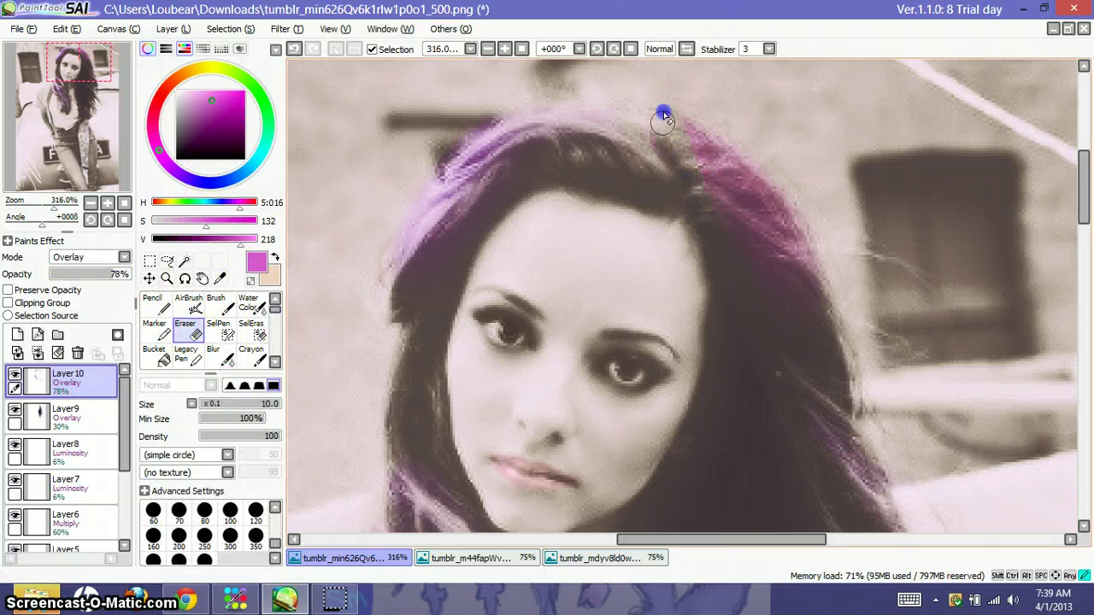
mouse_move(721, 195)
mouse_down()
mouse_move(776, 212)
mouse_move(816, 281)
mouse_up()
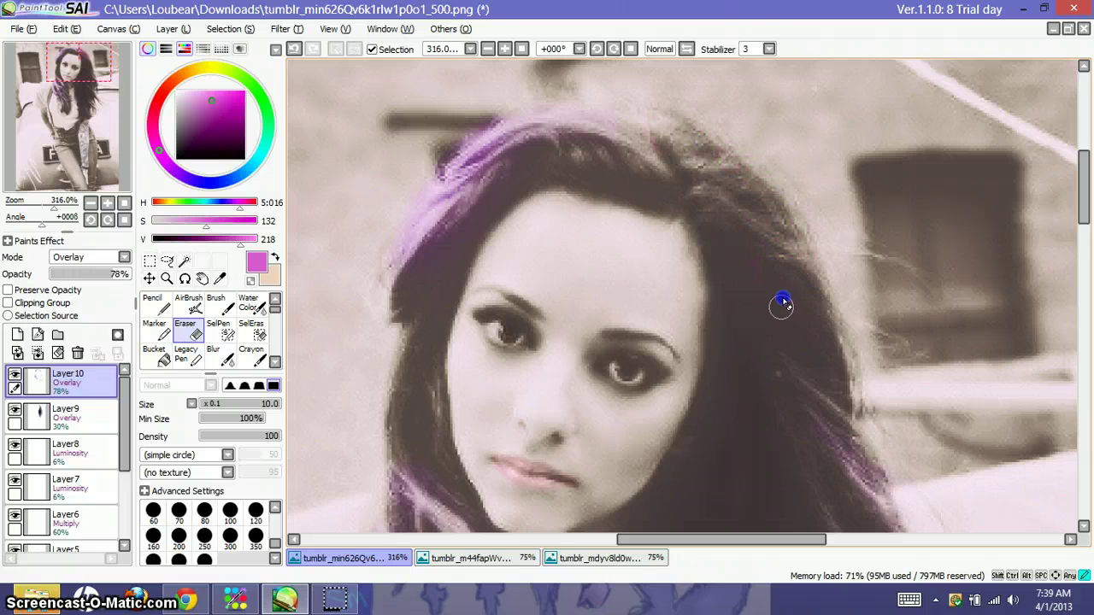
Set the streak layer to Normal mode at 100% opacity and sample the purple from the streak on the image's left side
drag(118, 278, 135, 274)
click(110, 259)
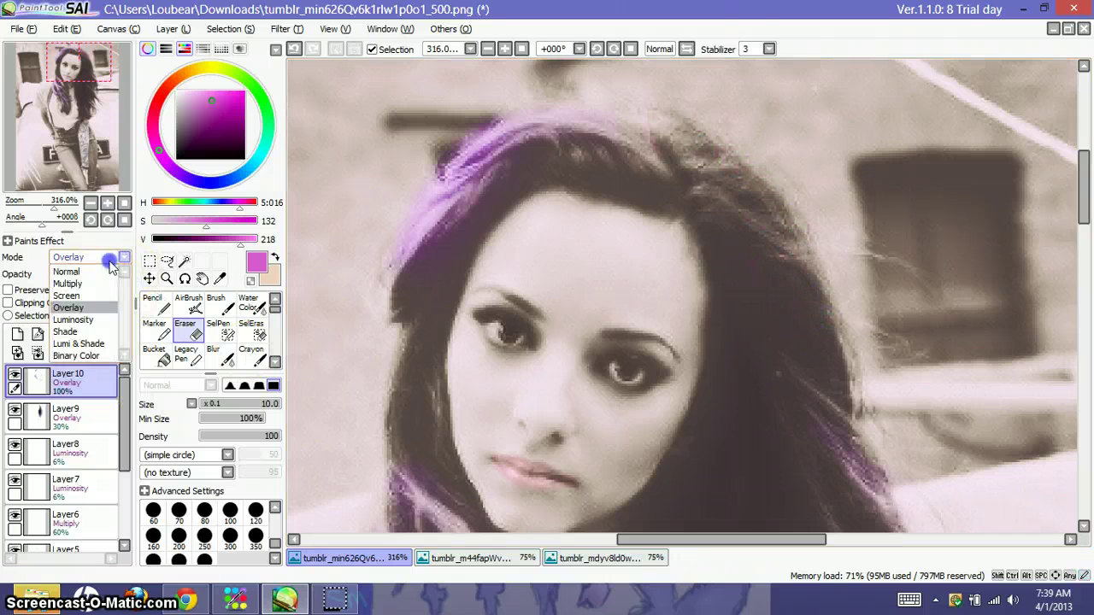
click(94, 272)
click(218, 279)
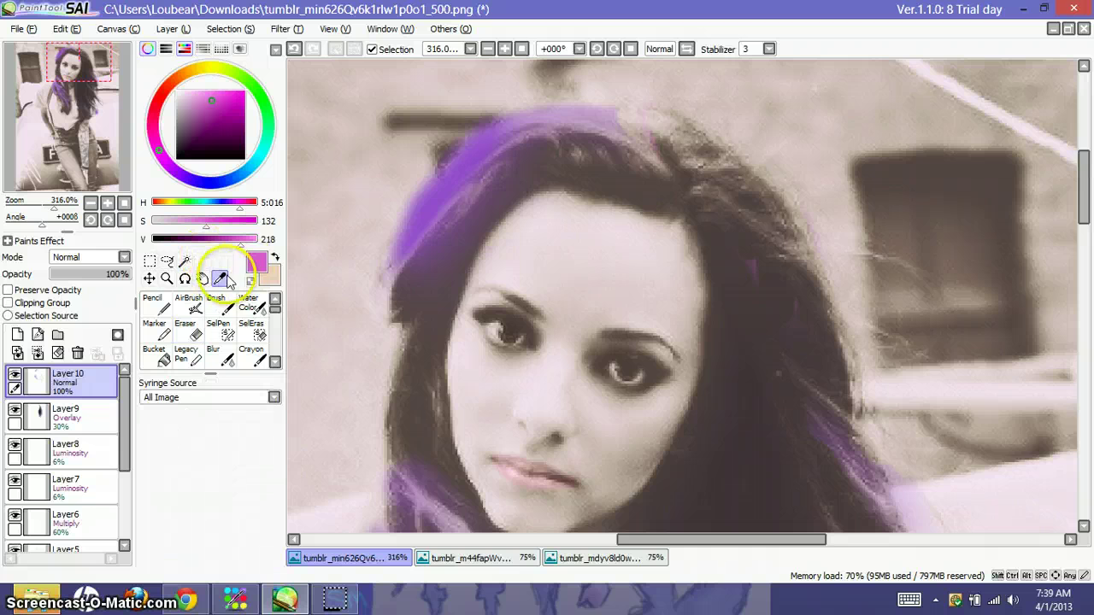
click(460, 174)
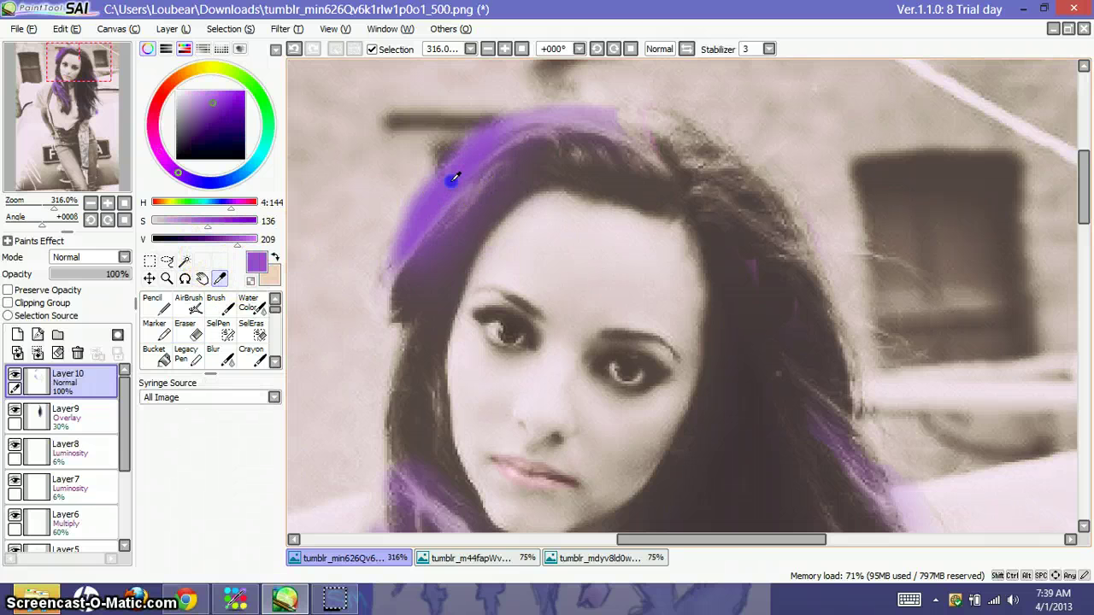
Return the streak layer to Overlay mode and lower its opacity to 67%
click(100, 256)
click(94, 296)
click(100, 258)
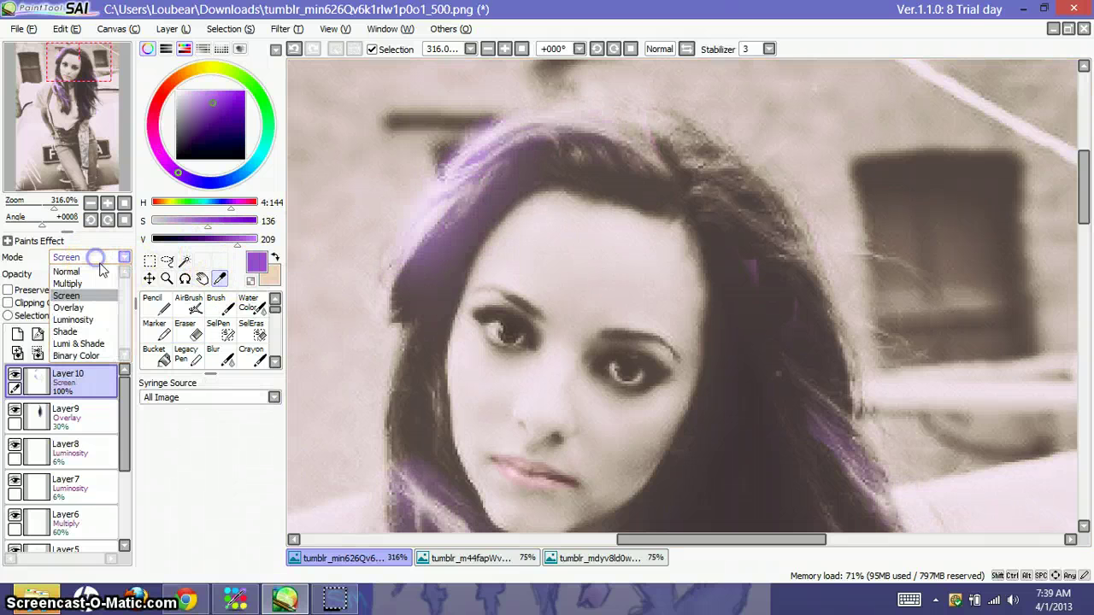
click(82, 307)
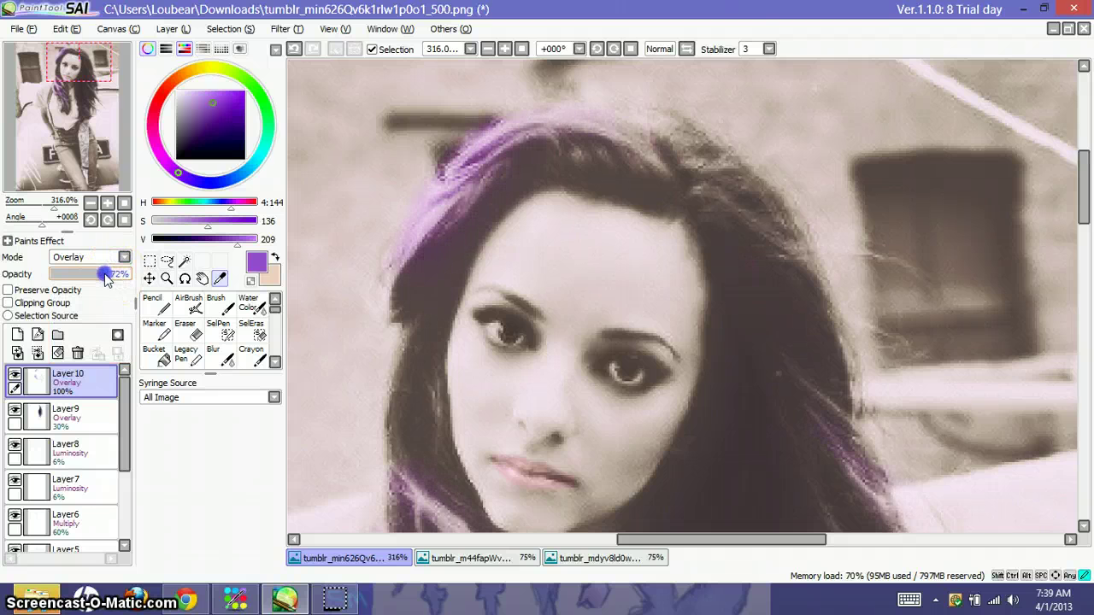
drag(124, 282, 122, 280)
Airbrush a purple streak at size 26 along the crown on the image's right side and soften it with the Blur tool
click(188, 303)
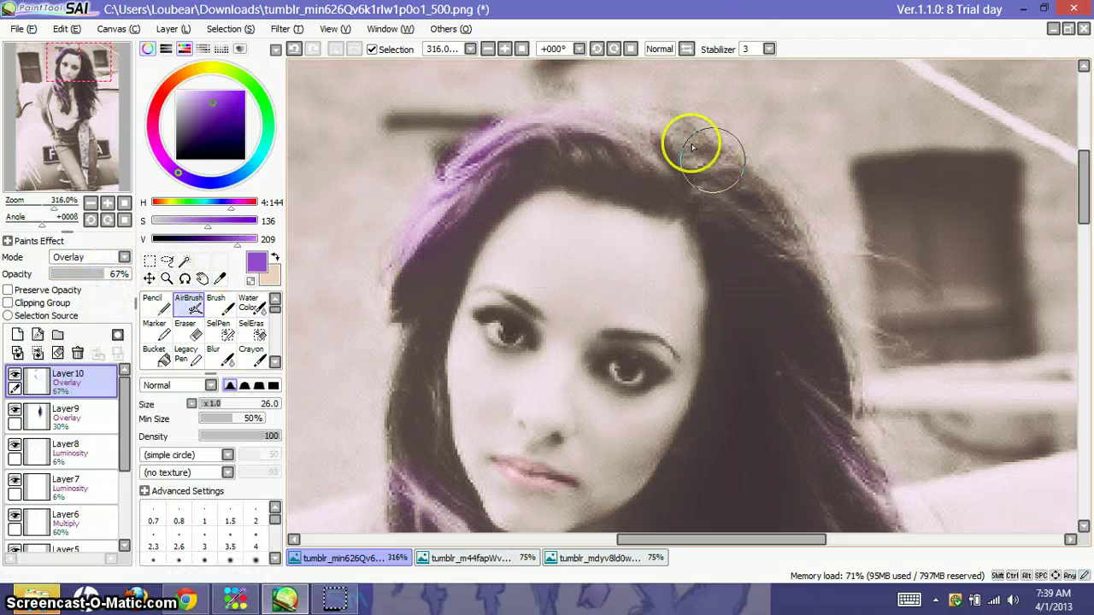
mouse_move(691, 146)
mouse_down()
mouse_move(669, 124)
mouse_move(786, 245)
mouse_move(819, 301)
mouse_up()
click(214, 352)
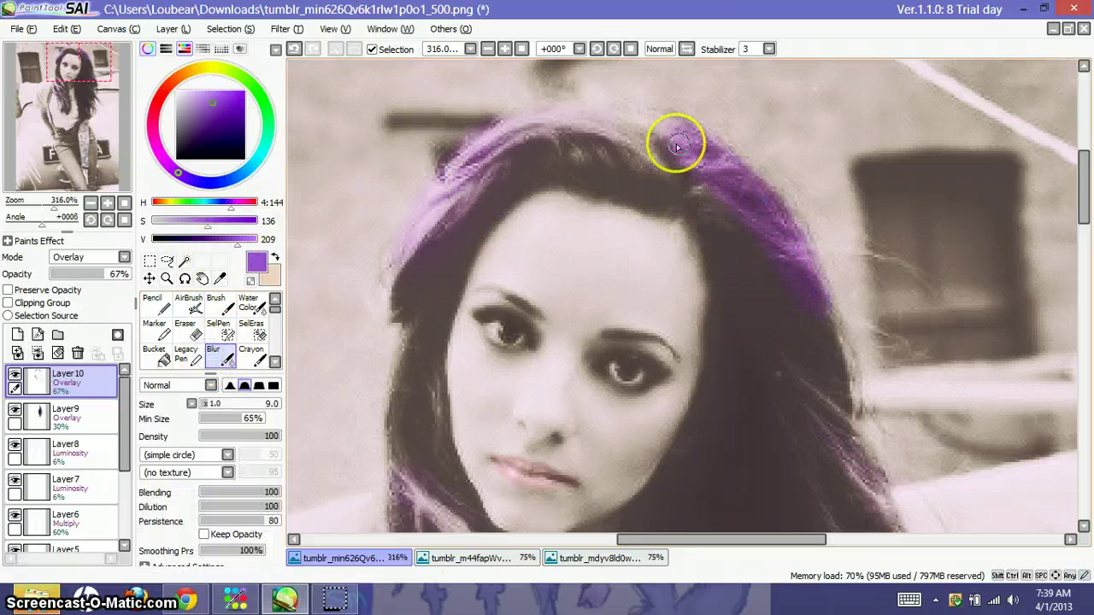
mouse_move(694, 154)
mouse_down()
mouse_move(655, 125)
mouse_move(748, 249)
mouse_move(787, 276)
mouse_up()
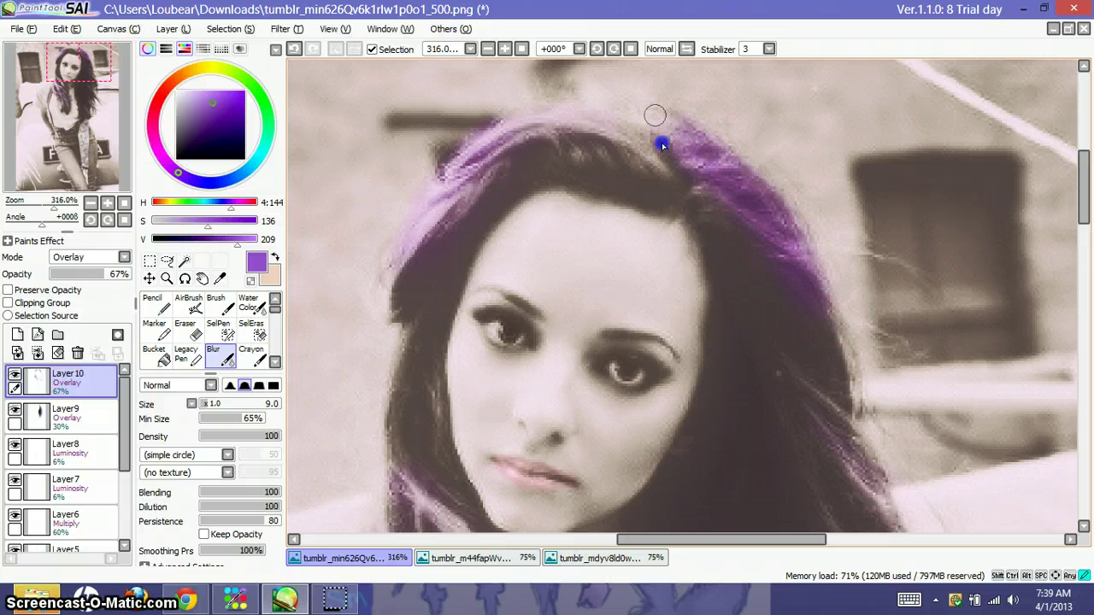
Extend the purple streak up to the hair parting with the AirBrush and trim its inner edge with the Eraser
click(188, 304)
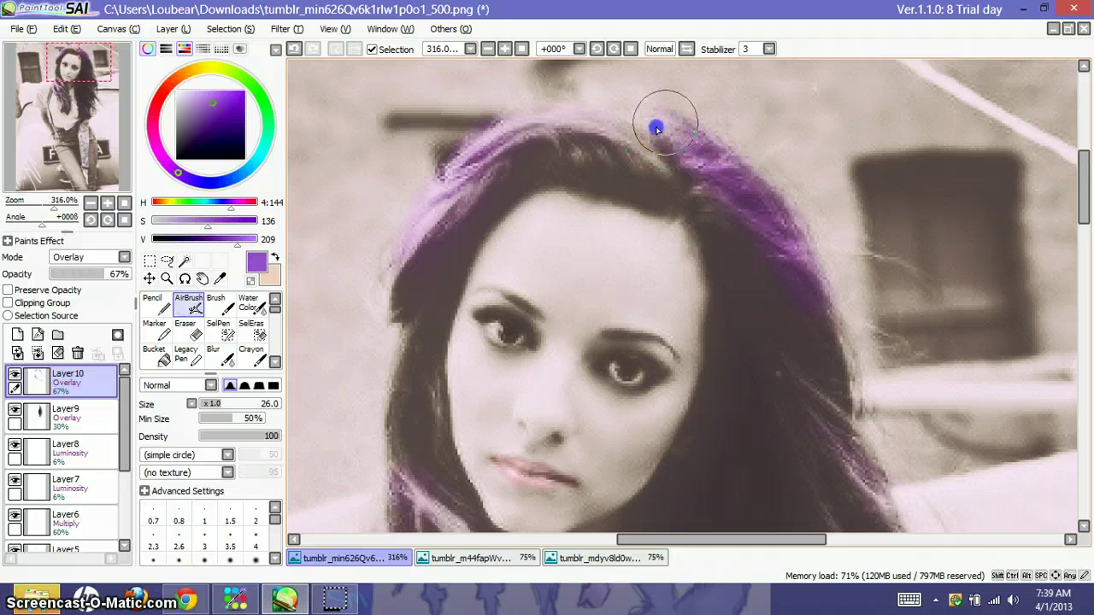
mouse_move(656, 128)
mouse_down()
mouse_move(683, 156)
mouse_move(649, 116)
mouse_up()
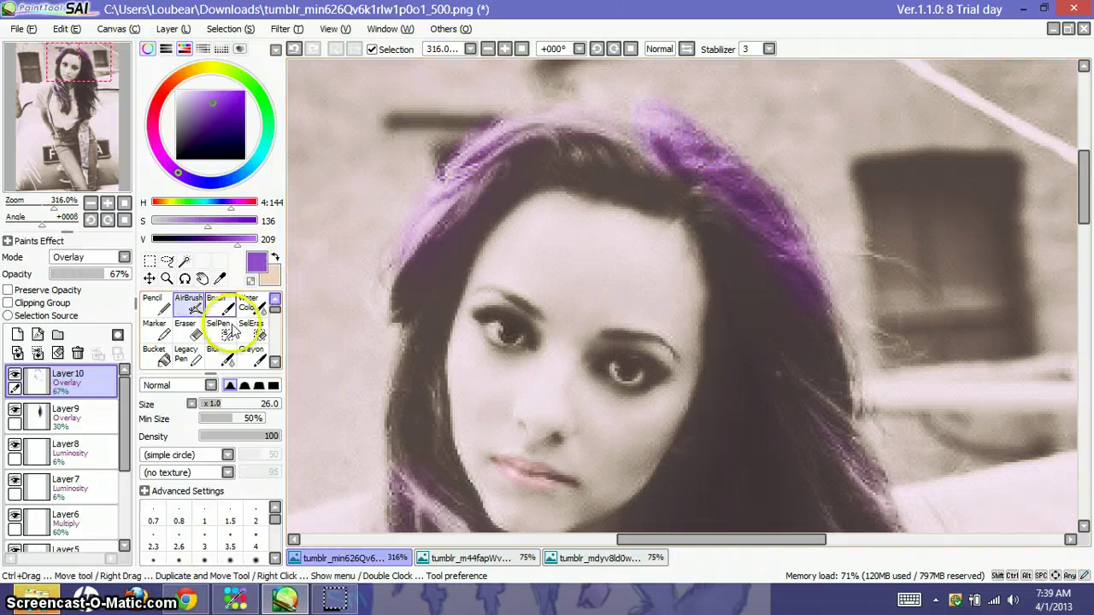
click(186, 331)
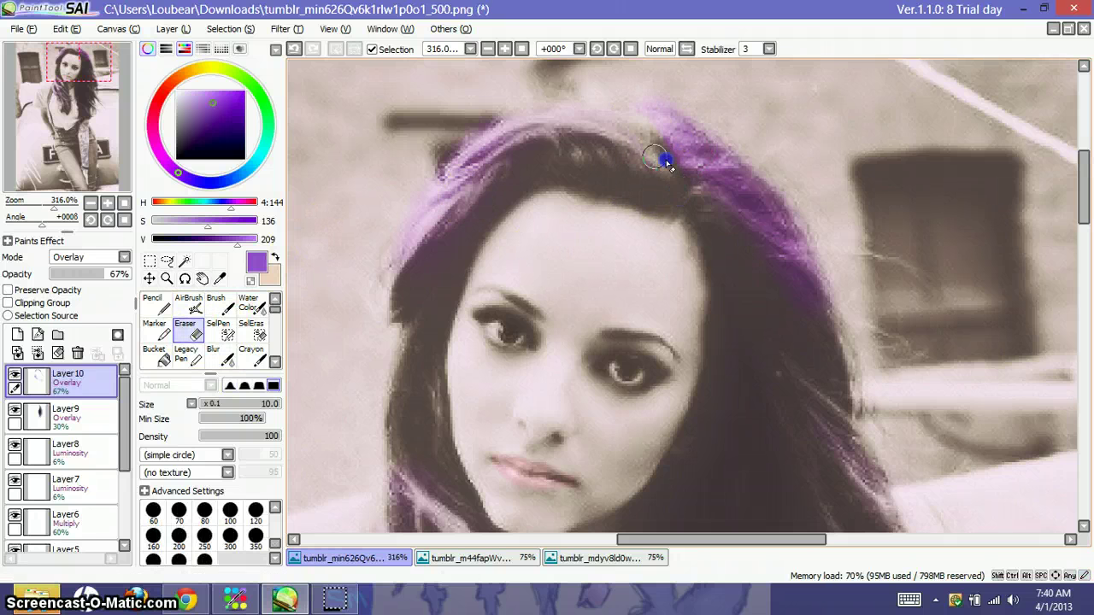
Soften the purple streak from the parting down the image's right side with the Blur tool at size 22
click(215, 354)
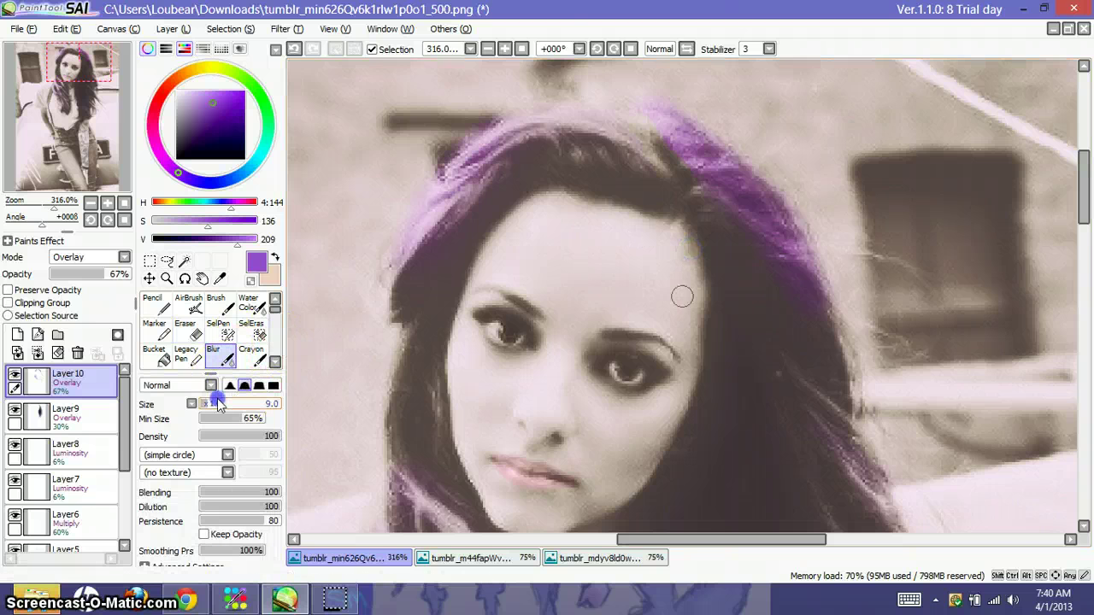
drag(660, 132, 693, 142)
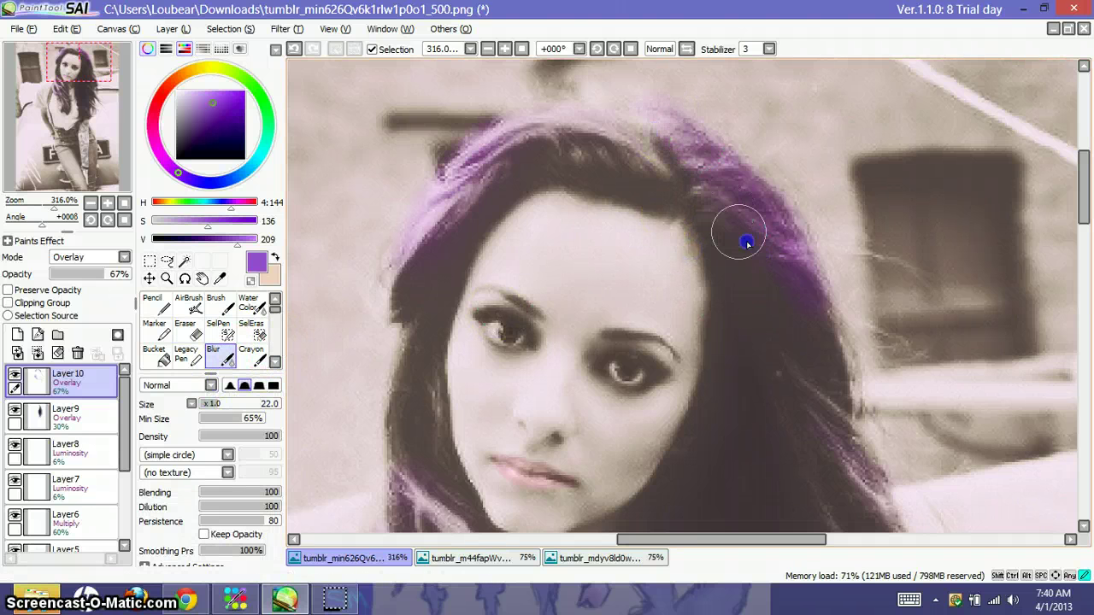
mouse_move(816, 334)
mouse_down()
mouse_move(847, 367)
mouse_move(836, 374)
mouse_up()
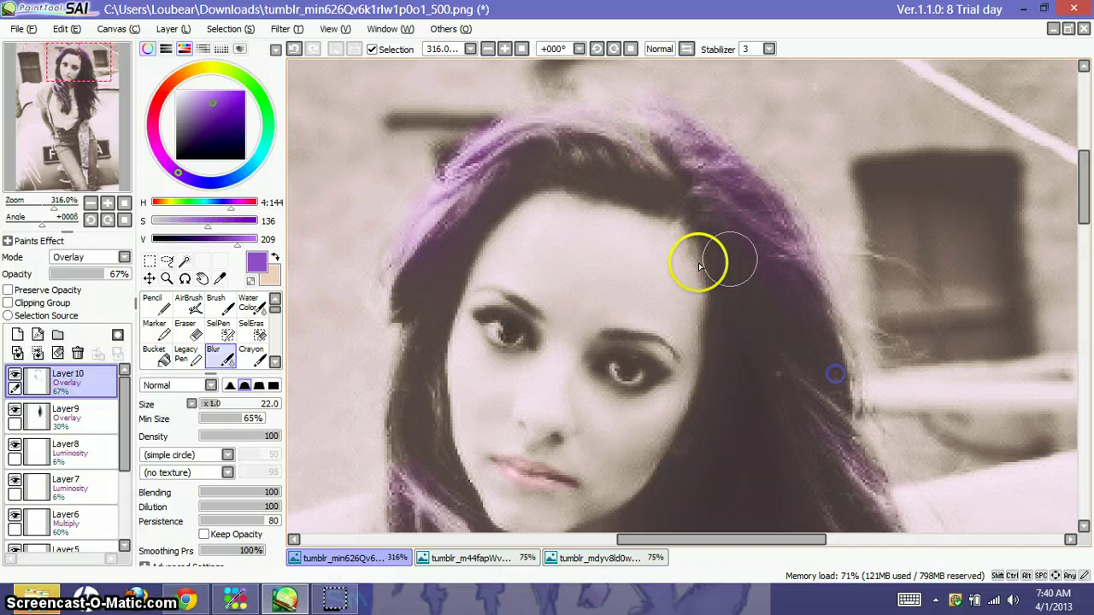
Erase excess purple along the inner edge of the right-hand streak and blur the erased edge
click(196, 332)
drag(713, 245, 837, 350)
click(213, 353)
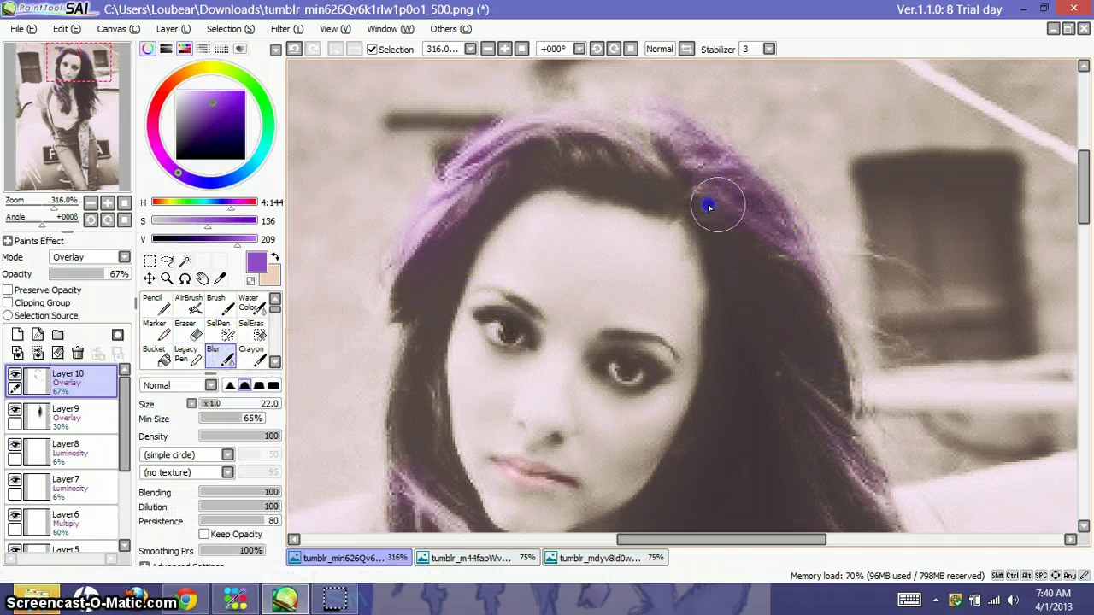
click(733, 196)
drag(706, 147, 833, 342)
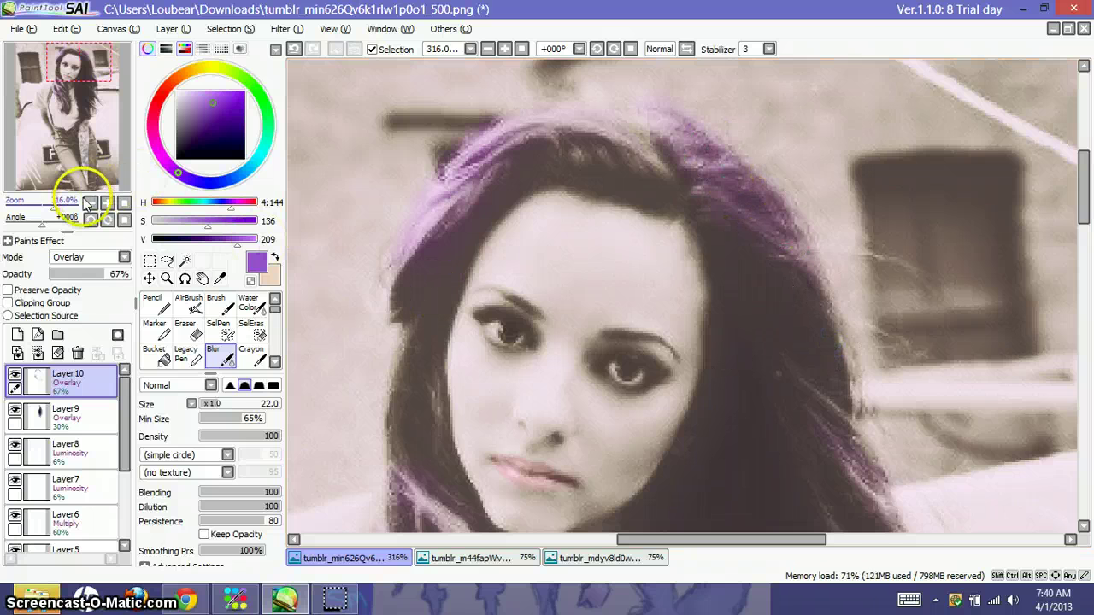
Check the whole photo at 75% zoom and add a new layer above the purple streak layer
click(122, 203)
click(69, 156)
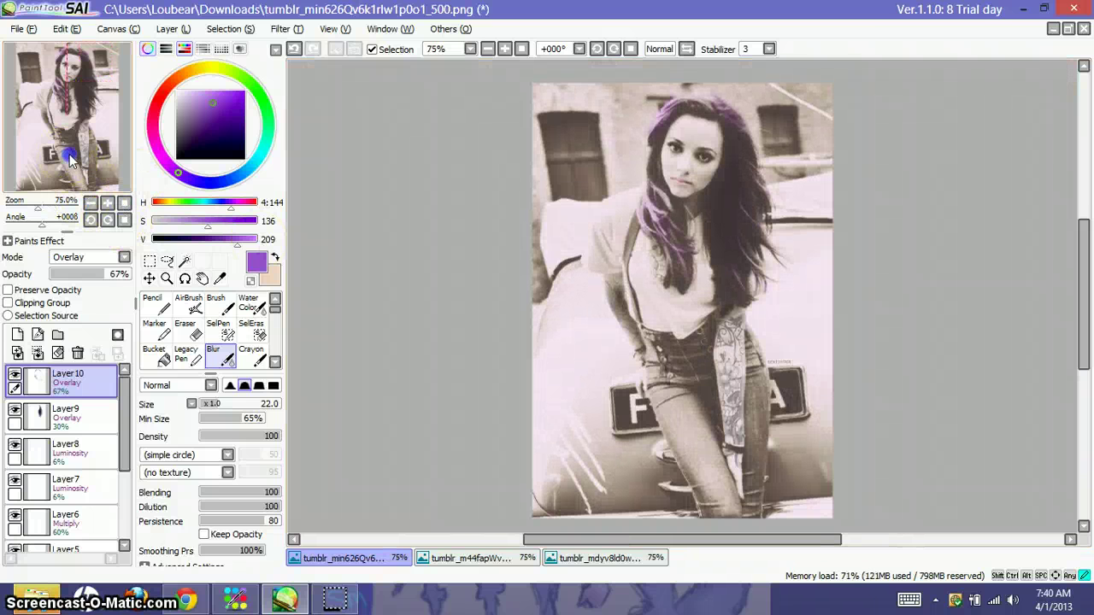
click(322, 346)
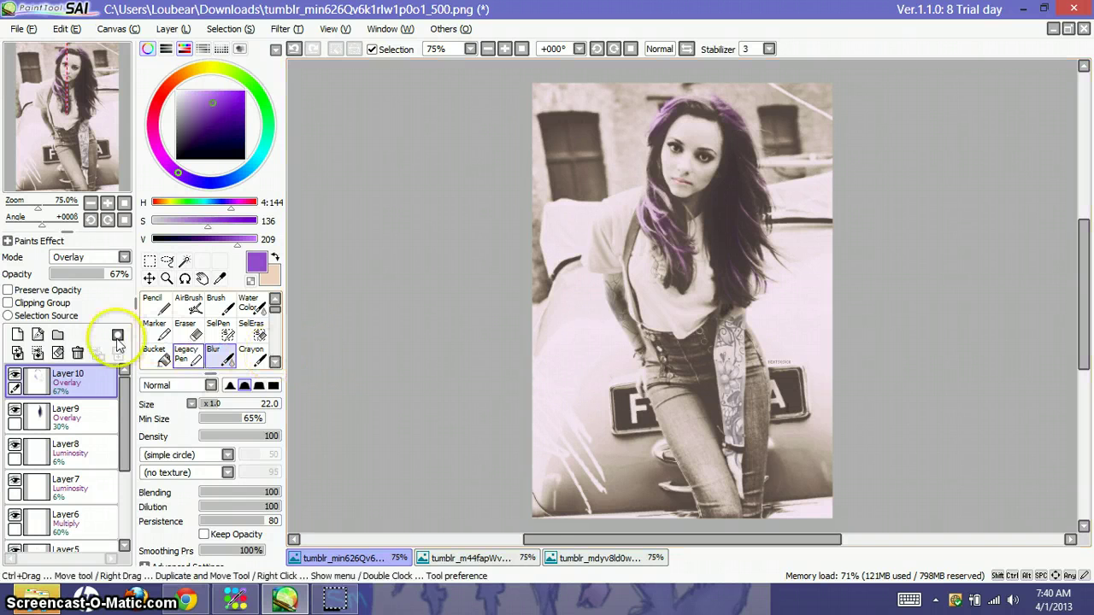
click(18, 334)
drag(42, 210, 58, 210)
drag(67, 140, 75, 95)
click(107, 268)
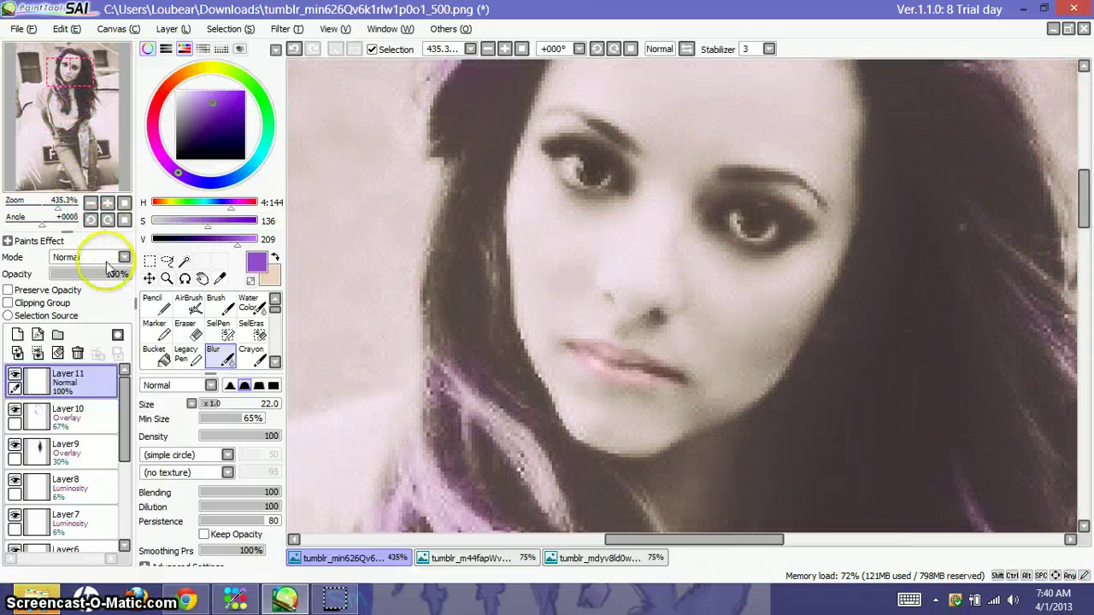
Open the shaded flower drawing, the tumblr_mj8wcmh3TY1 file, from the Tattoos folder on the Desktop
click(23, 29)
click(39, 60)
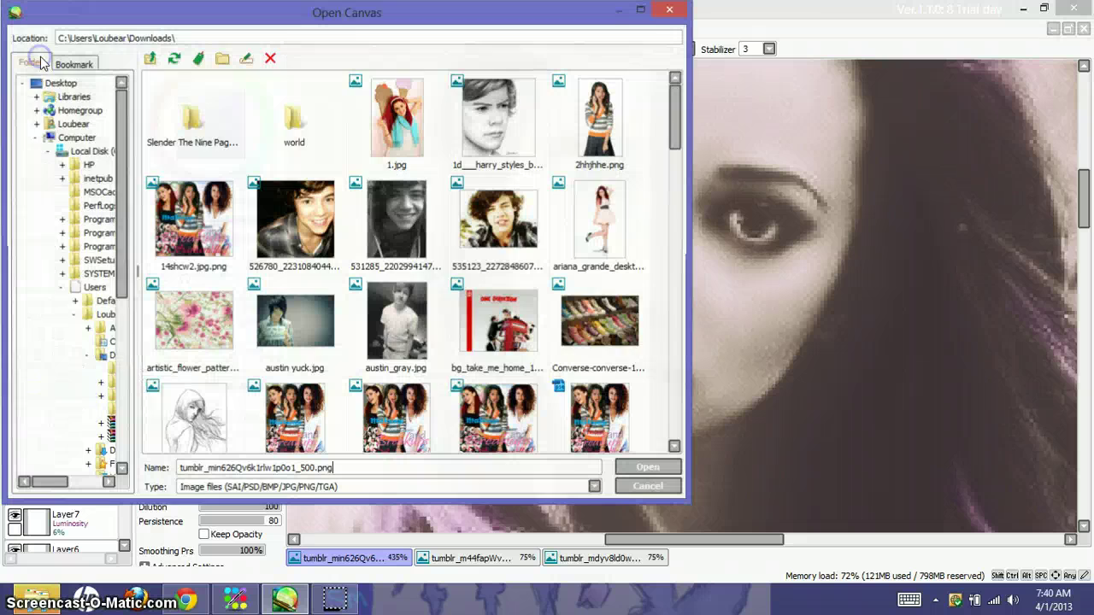
click(85, 354)
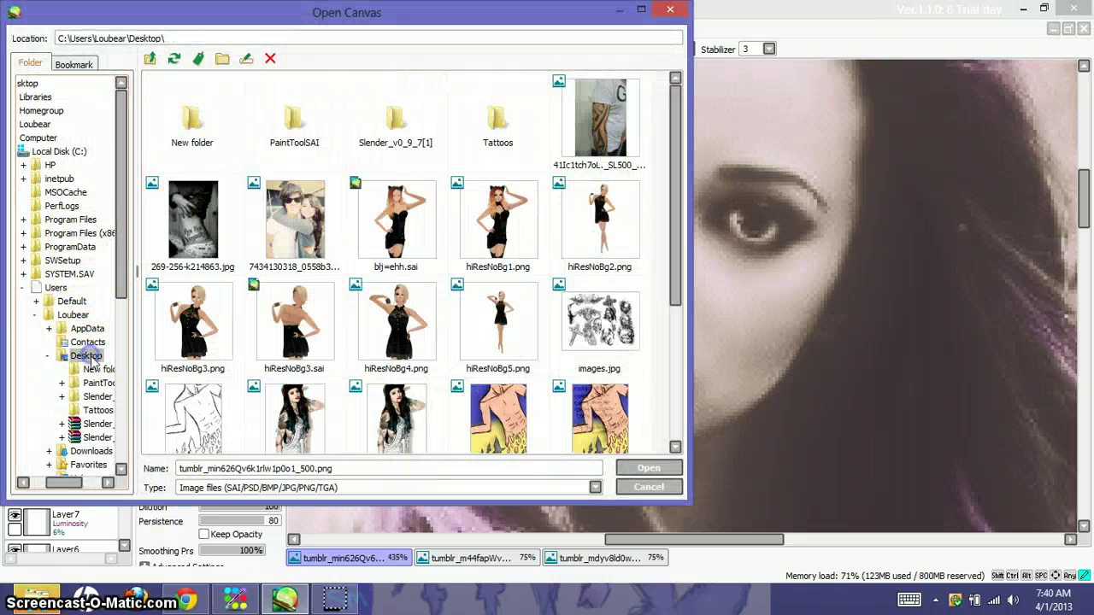
double_click(496, 141)
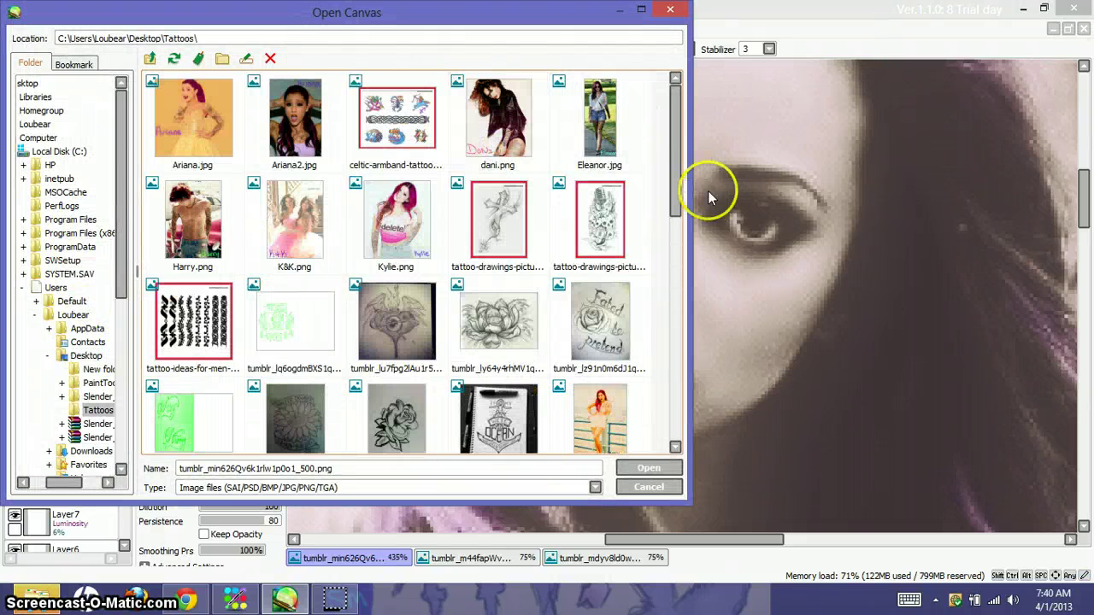
drag(676, 177, 676, 275)
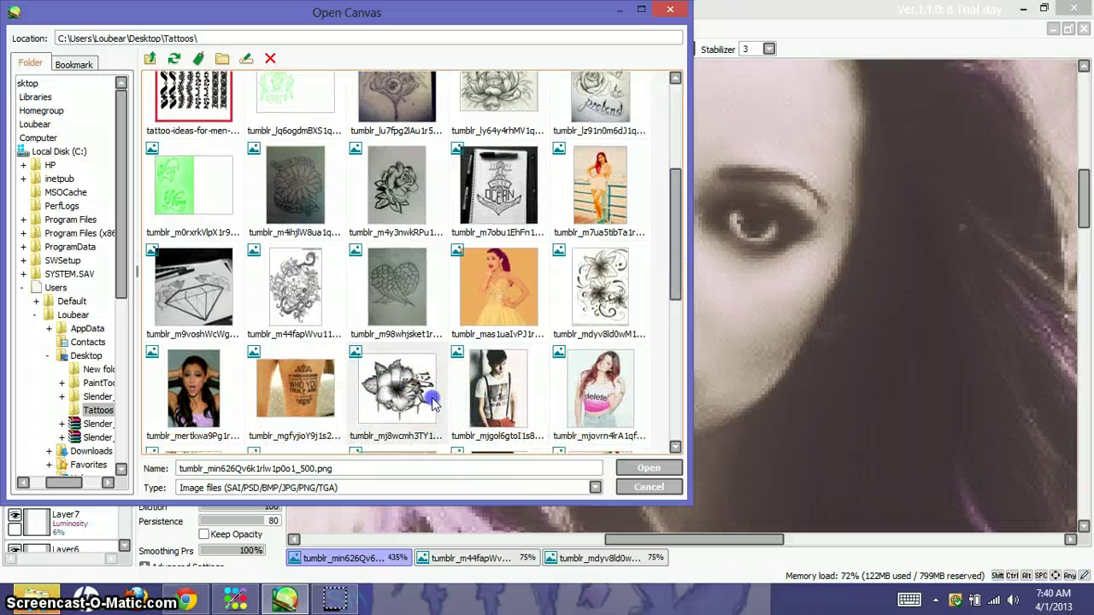
double_click(400, 389)
Convert the flower drawing's luminance to transparency and lasso around the whole flower
click(173, 28)
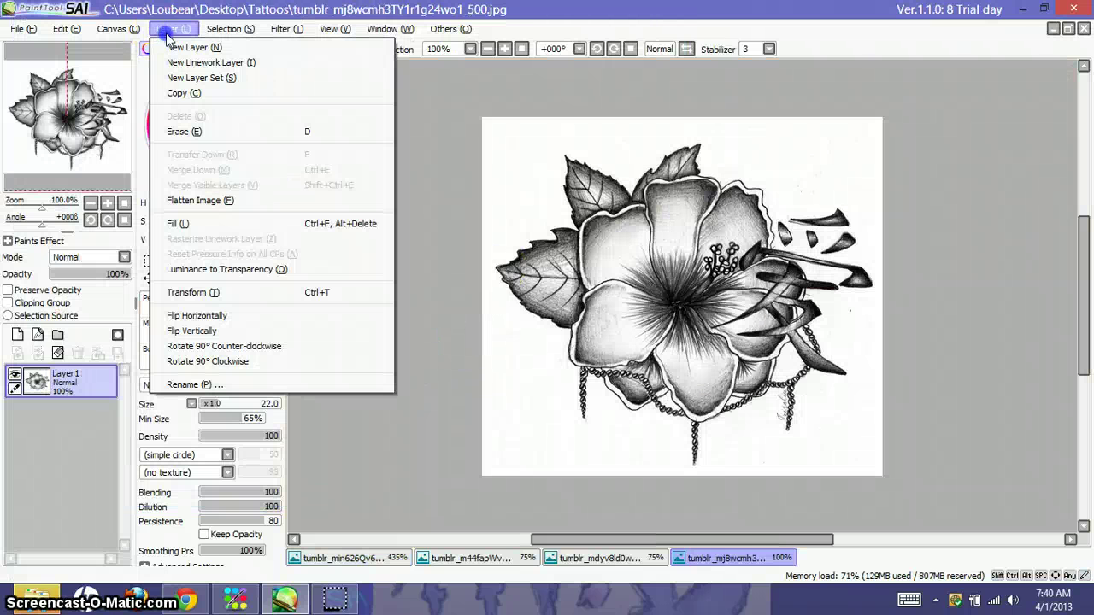
click(213, 265)
click(183, 263)
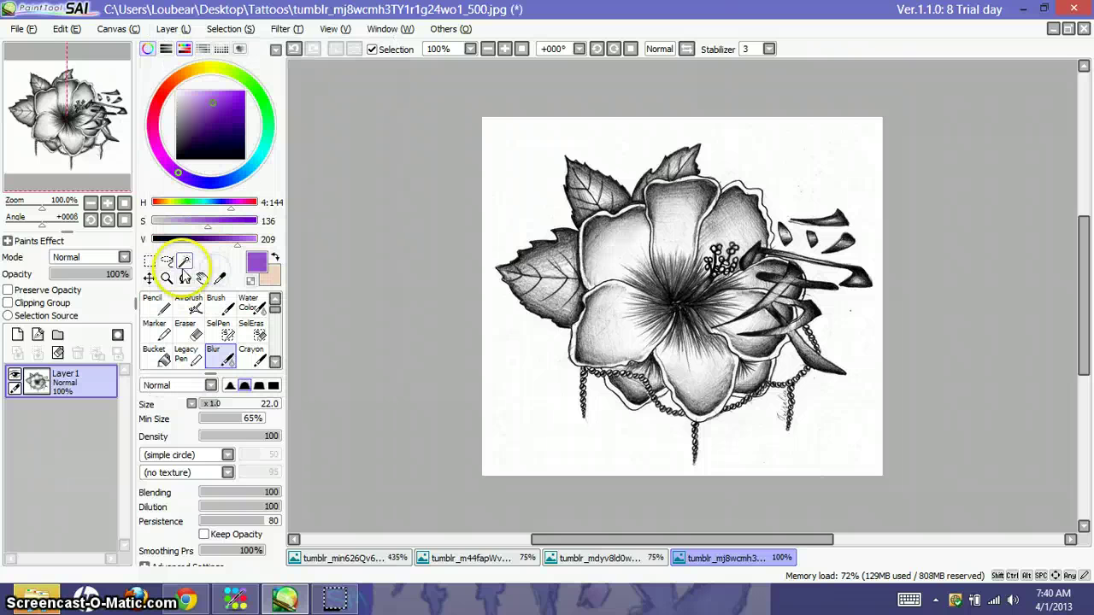
click(149, 276)
click(167, 262)
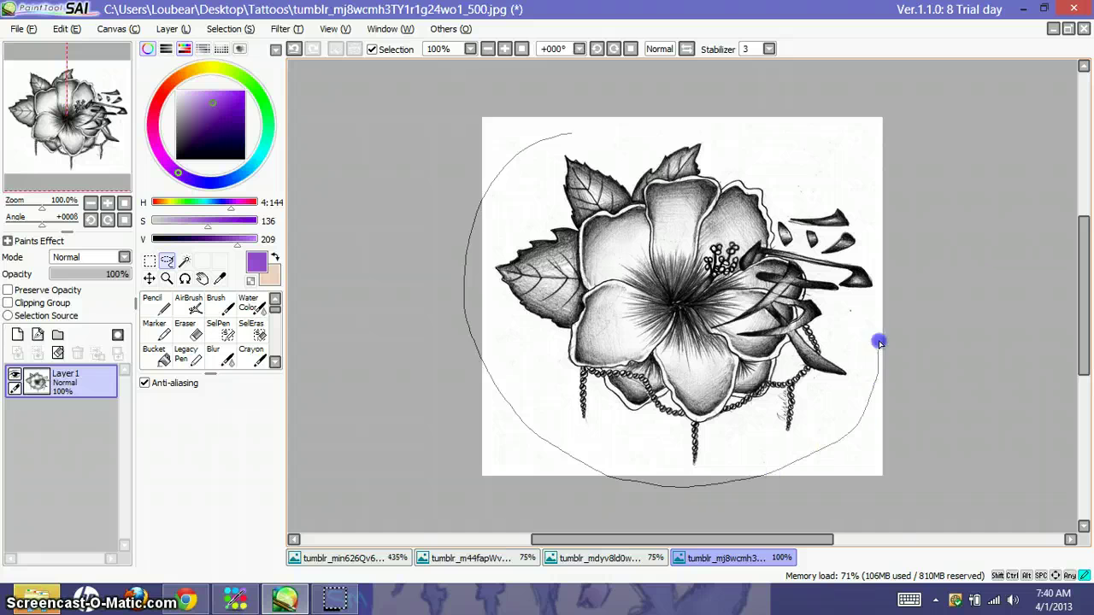
drag(545, 155, 551, 149)
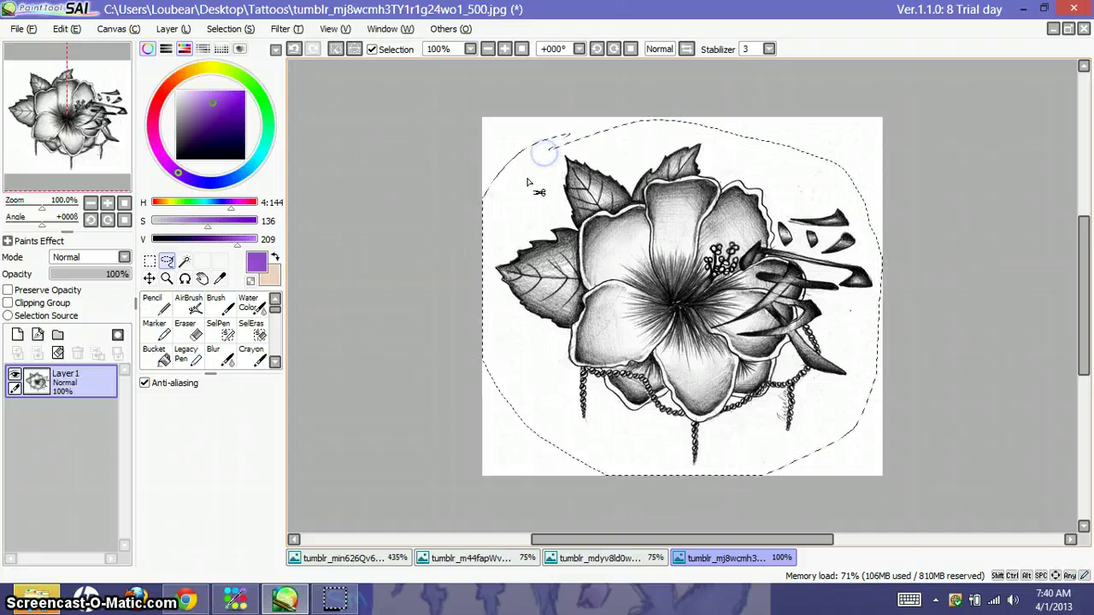
Paste the flower into the woman's photo as a new layer and scale it down to a small tattoo at her neck
click(342, 558)
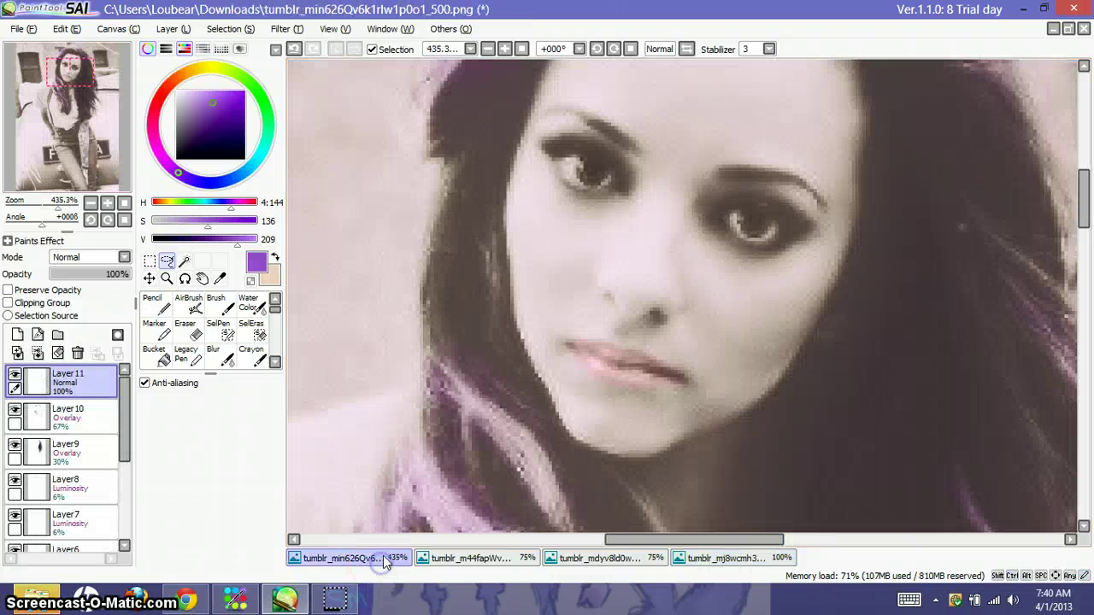
key(ctrl+v)
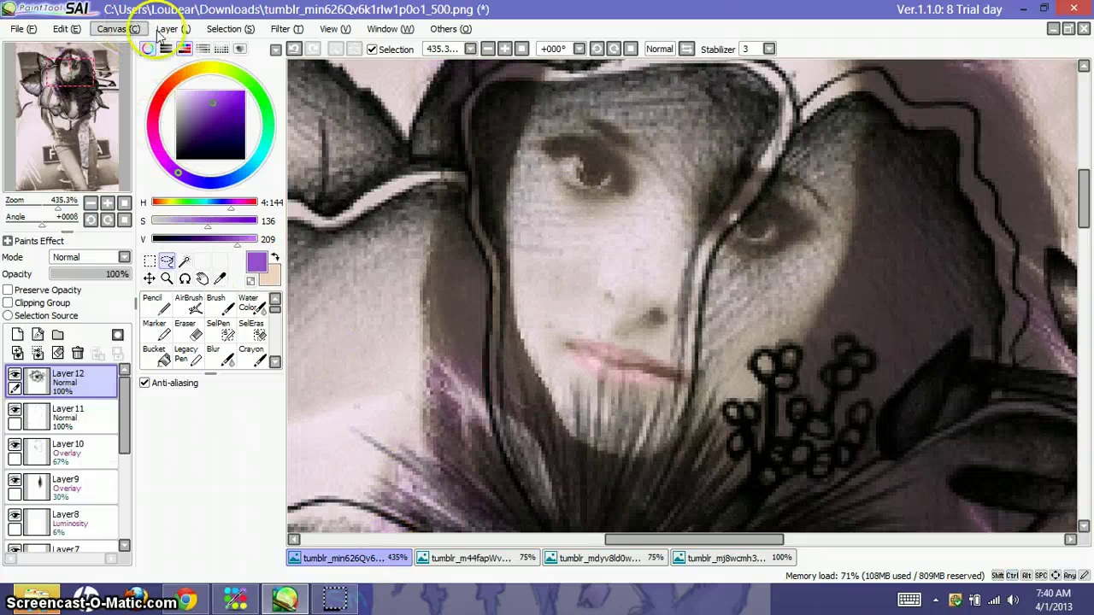
click(164, 29)
click(213, 294)
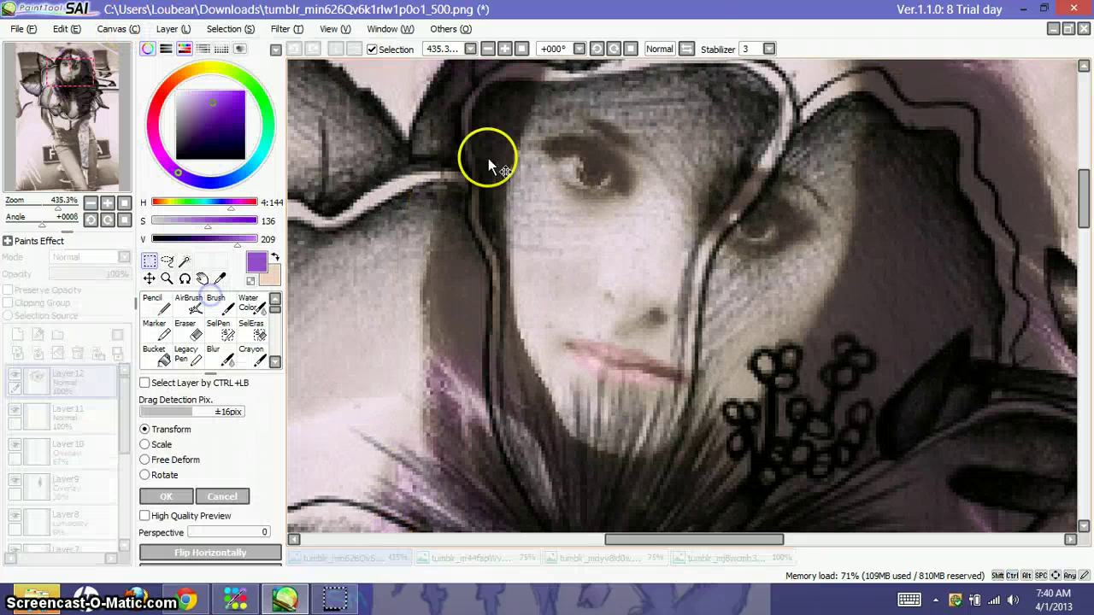
drag(488, 164, 601, 418)
drag(90, 116, 89, 139)
drag(92, 201, 47, 197)
drag(52, 150, 53, 145)
drag(665, 270, 698, 246)
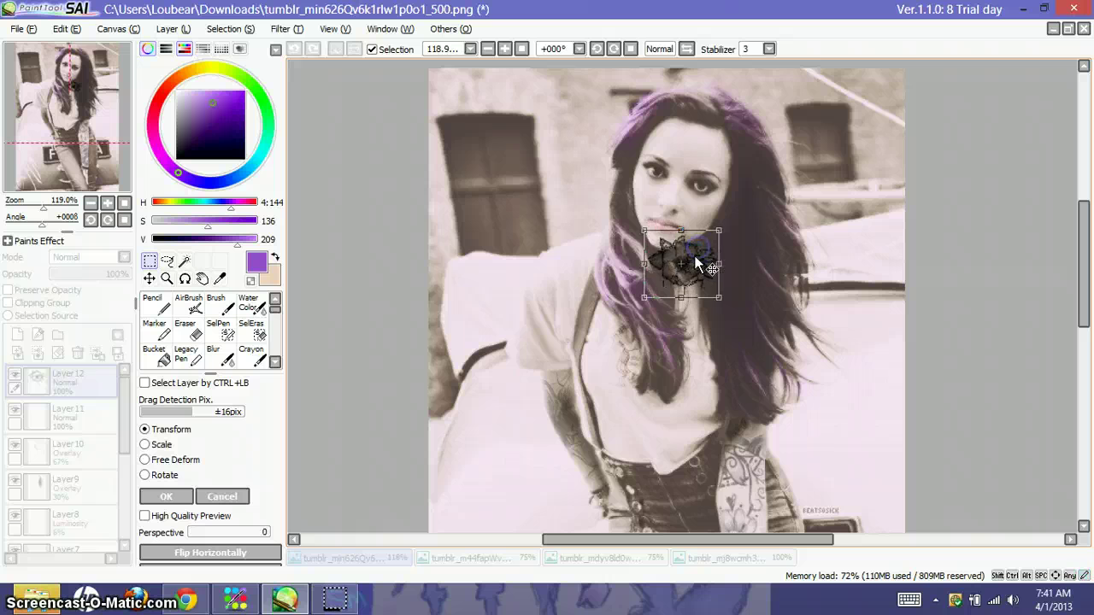
Fine-tune the flower's size and position over the neck just below the chin and apply the transformation
drag(45, 205, 56, 206)
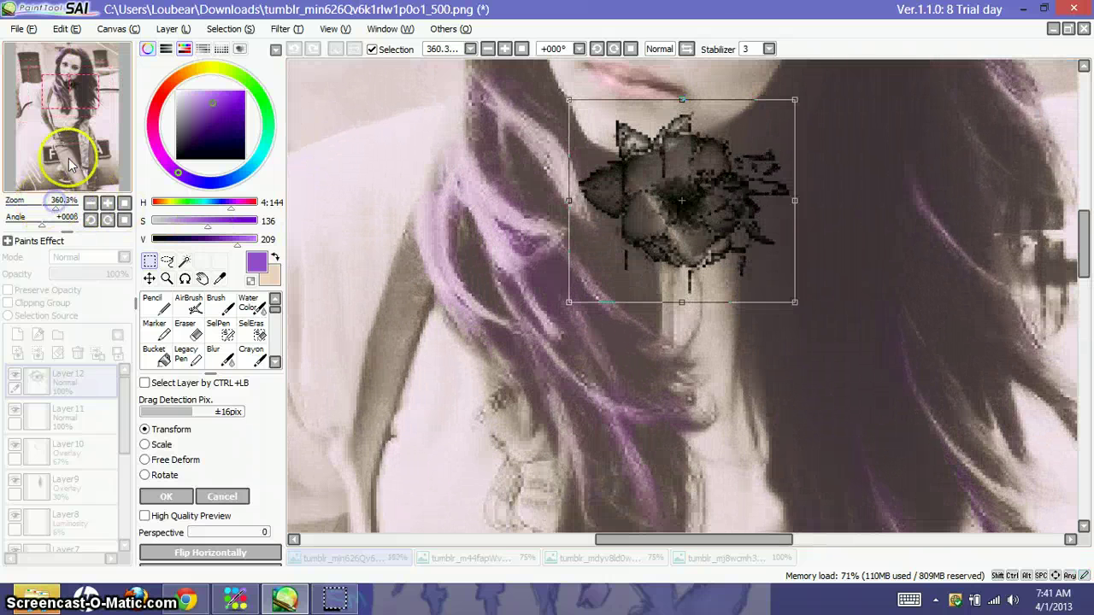
drag(67, 162, 71, 145)
drag(523, 311, 542, 337)
drag(633, 399, 631, 382)
drag(540, 319, 527, 305)
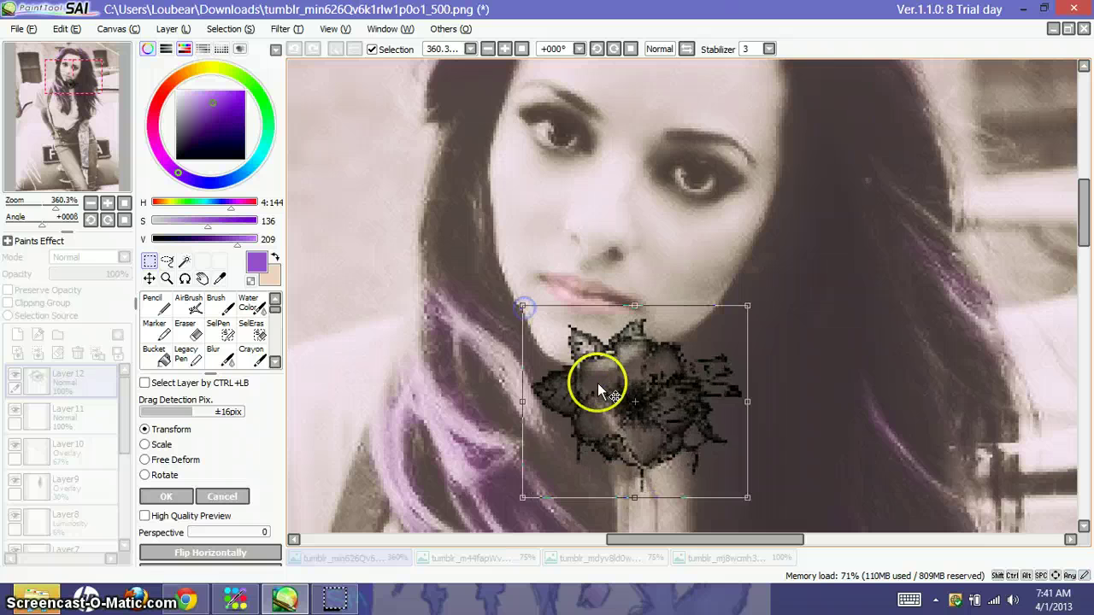
drag(598, 386, 606, 390)
key(Return)
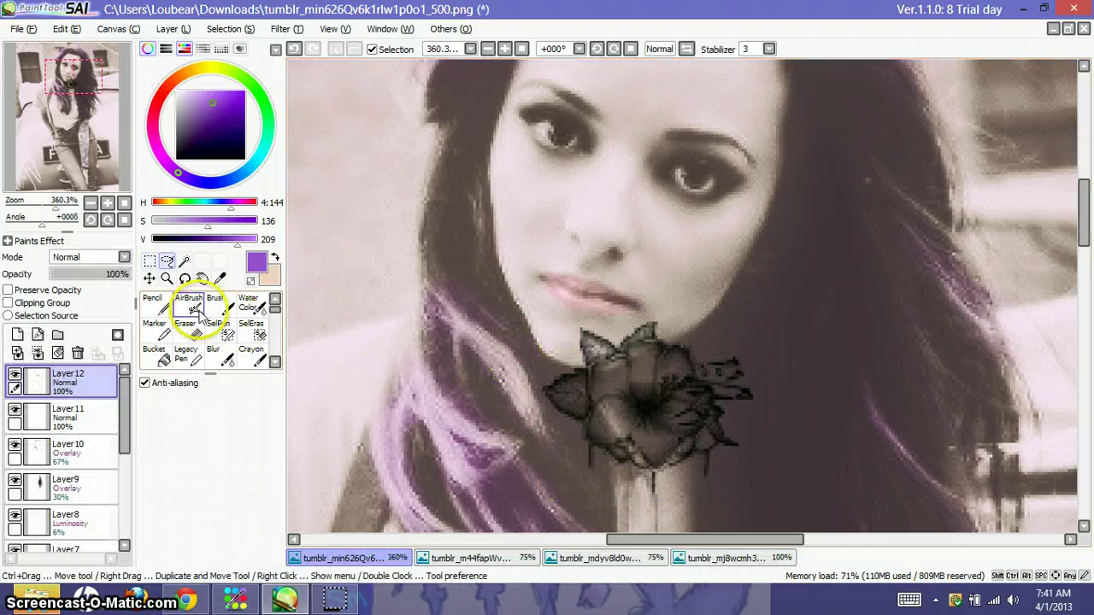
Lower the flower layer's opacity to 35% and erase the parts overlapping the hair and lower neck with the size 10 Eraser
click(185, 332)
drag(107, 279, 94, 285)
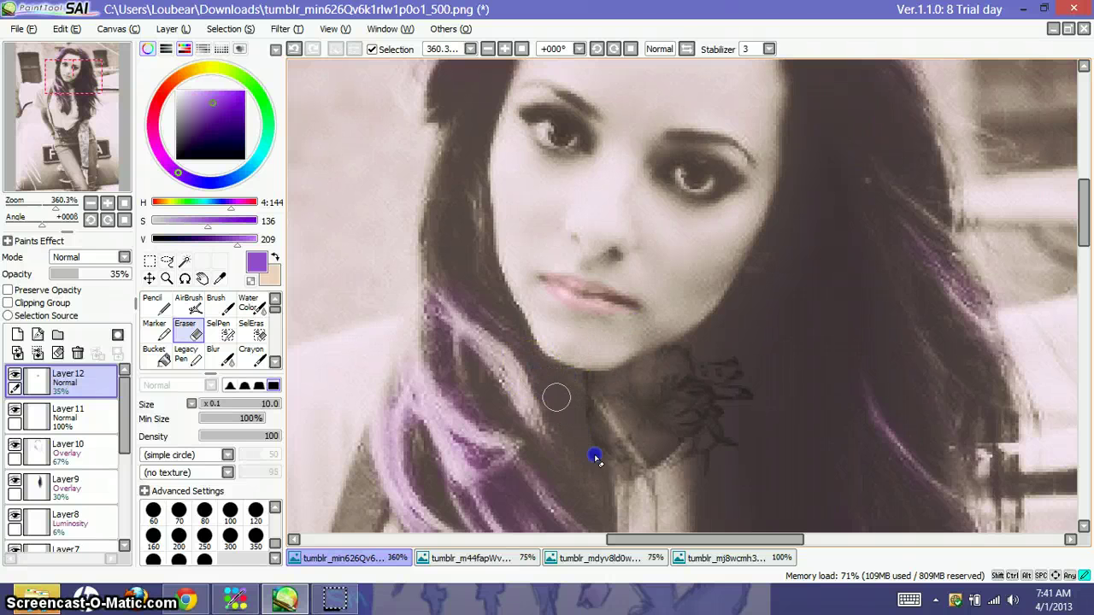
drag(616, 500, 664, 485)
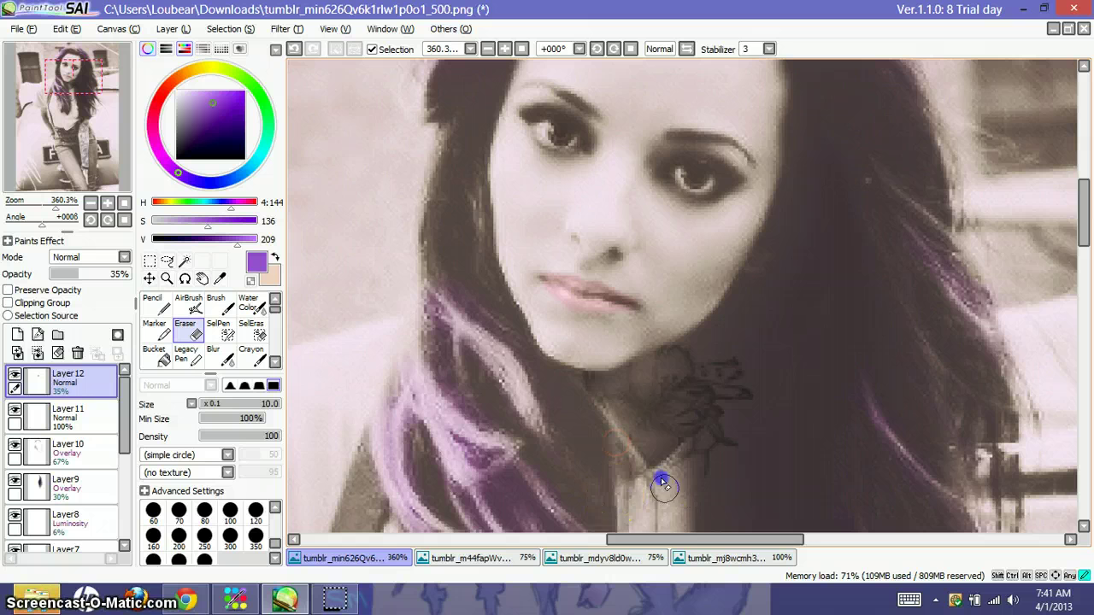